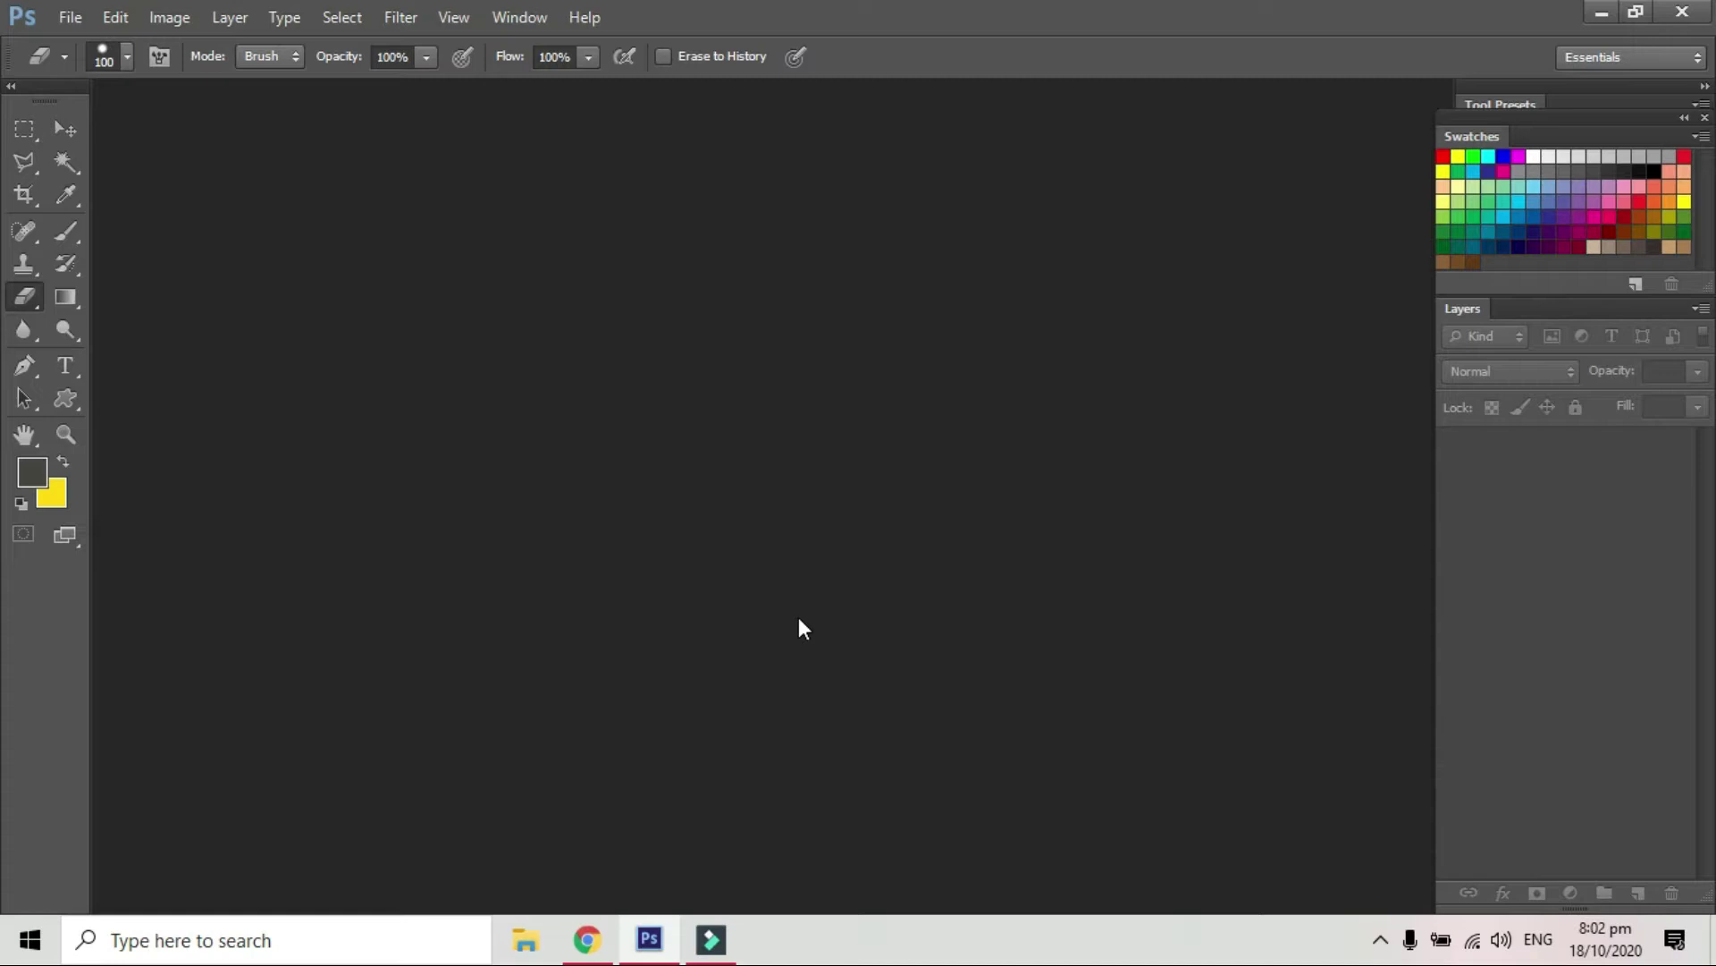
# Open the 02_types_of_cars image.
pyautogui.click(63, 18)
pyautogui.click(87, 67)
pyautogui.click(776, 326)
pyautogui.click(1210, 794)
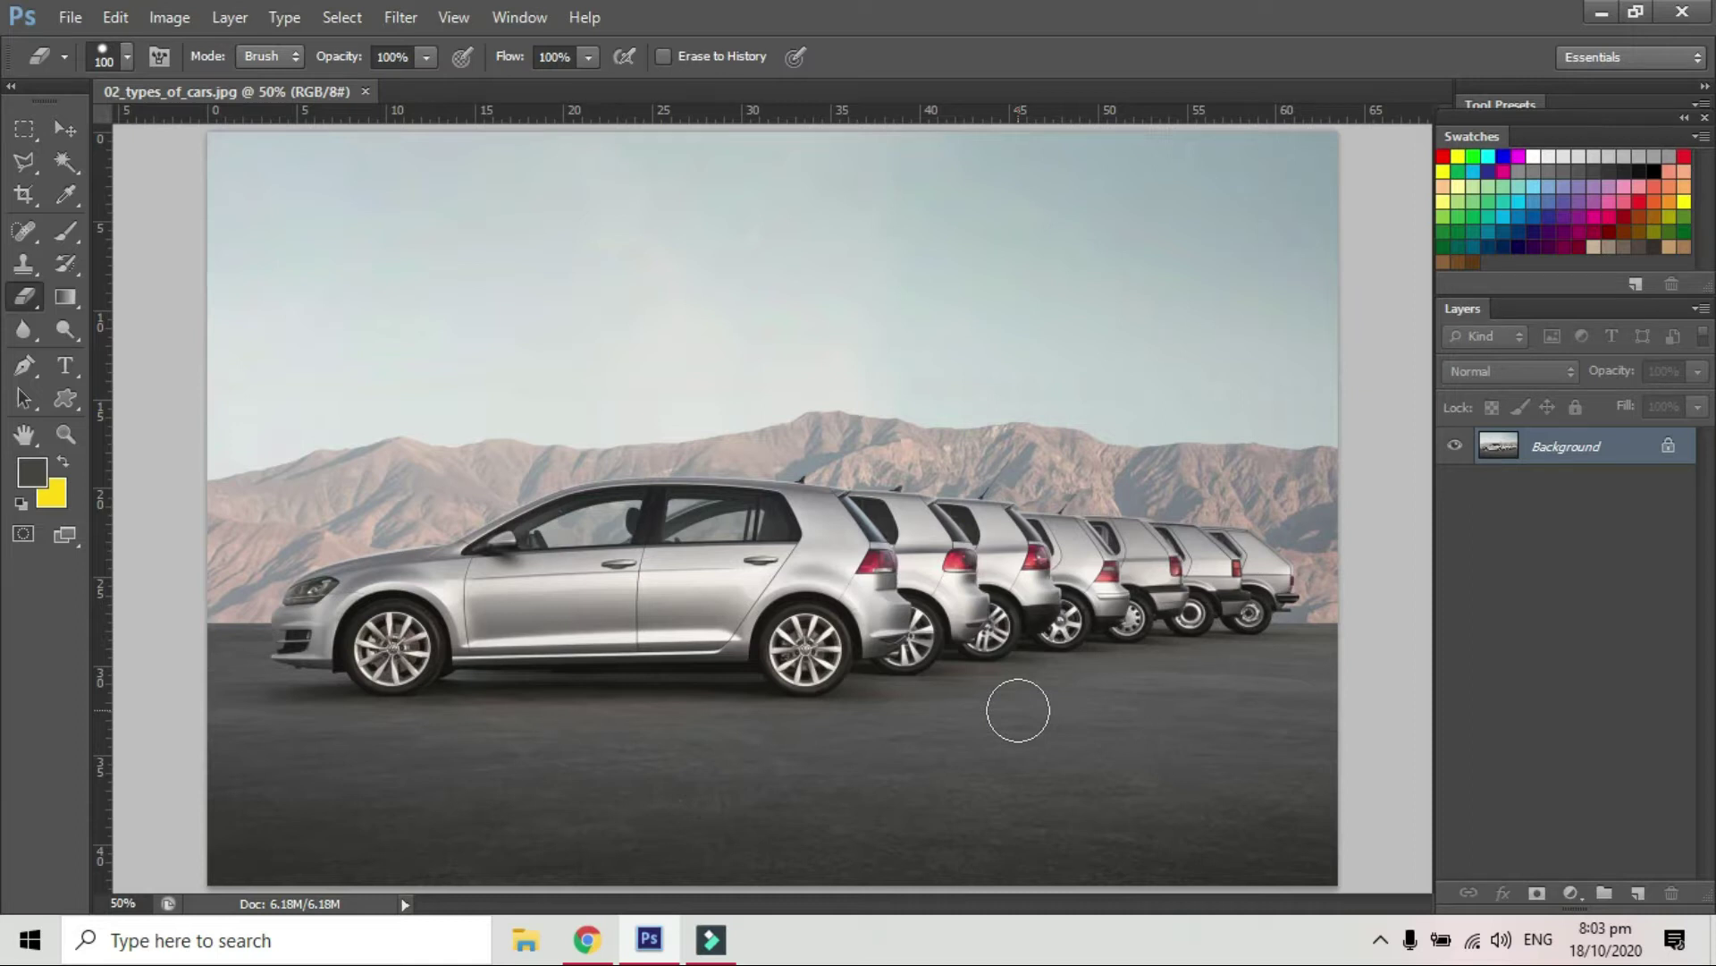
# Erase the upper part of the sky on the Background layer with the Eraser Tool.
pyautogui.click(36, 304)
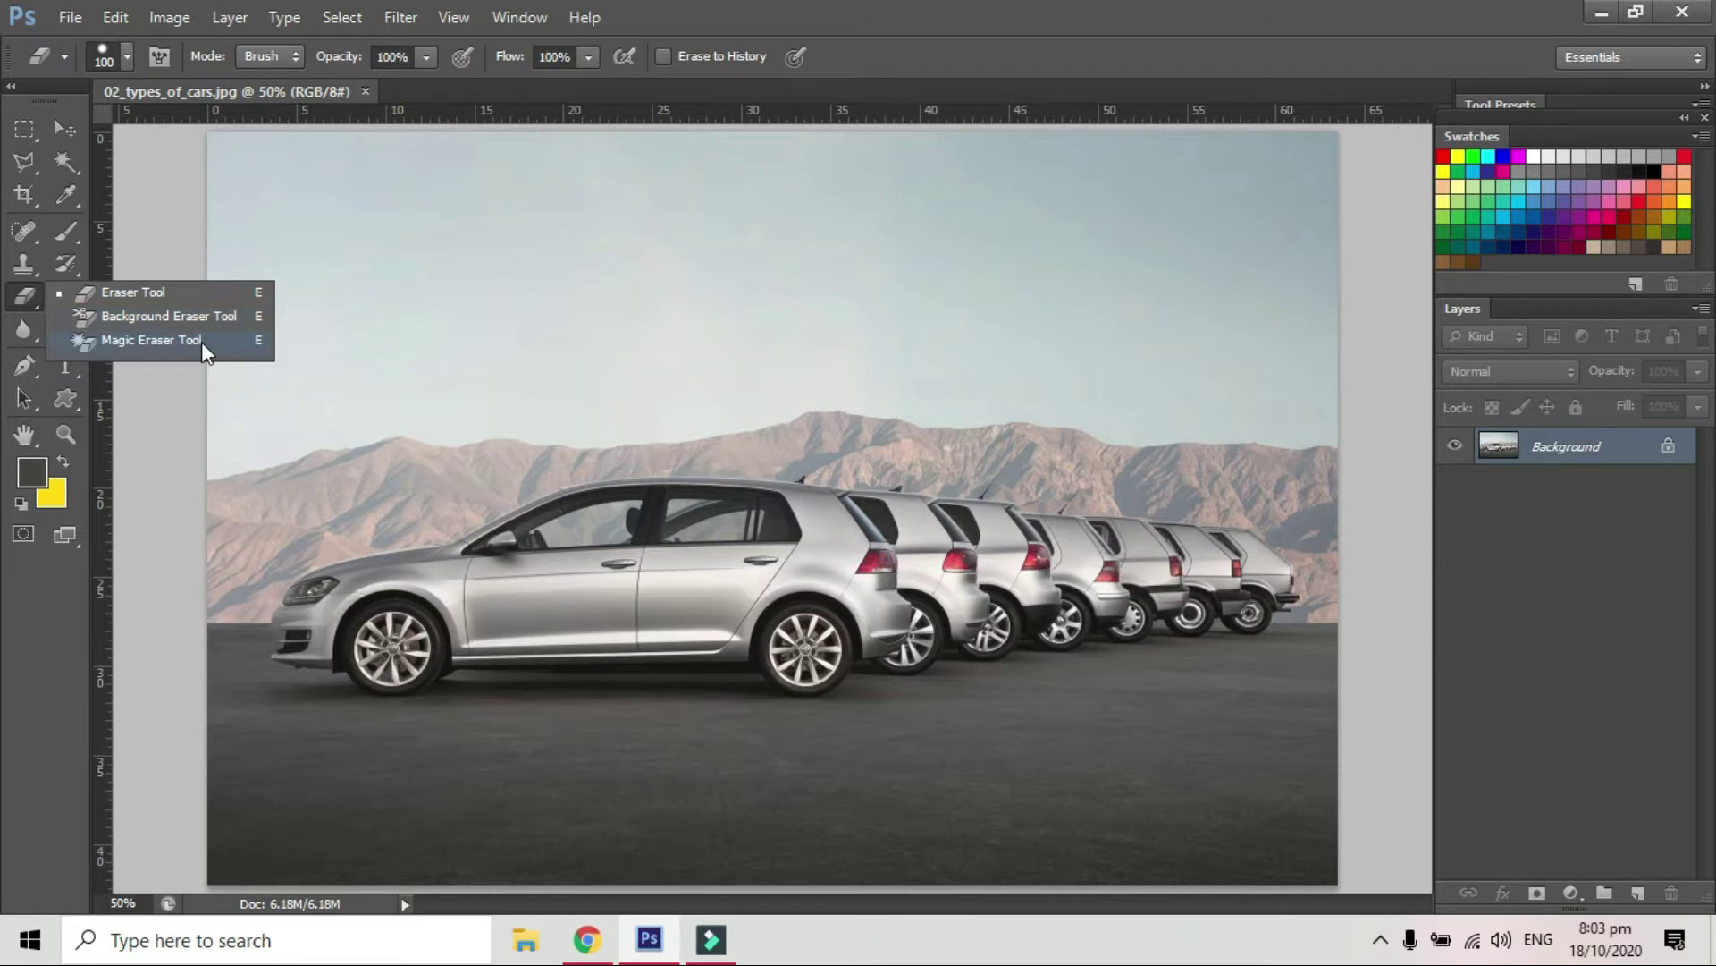
pyautogui.click(195, 291)
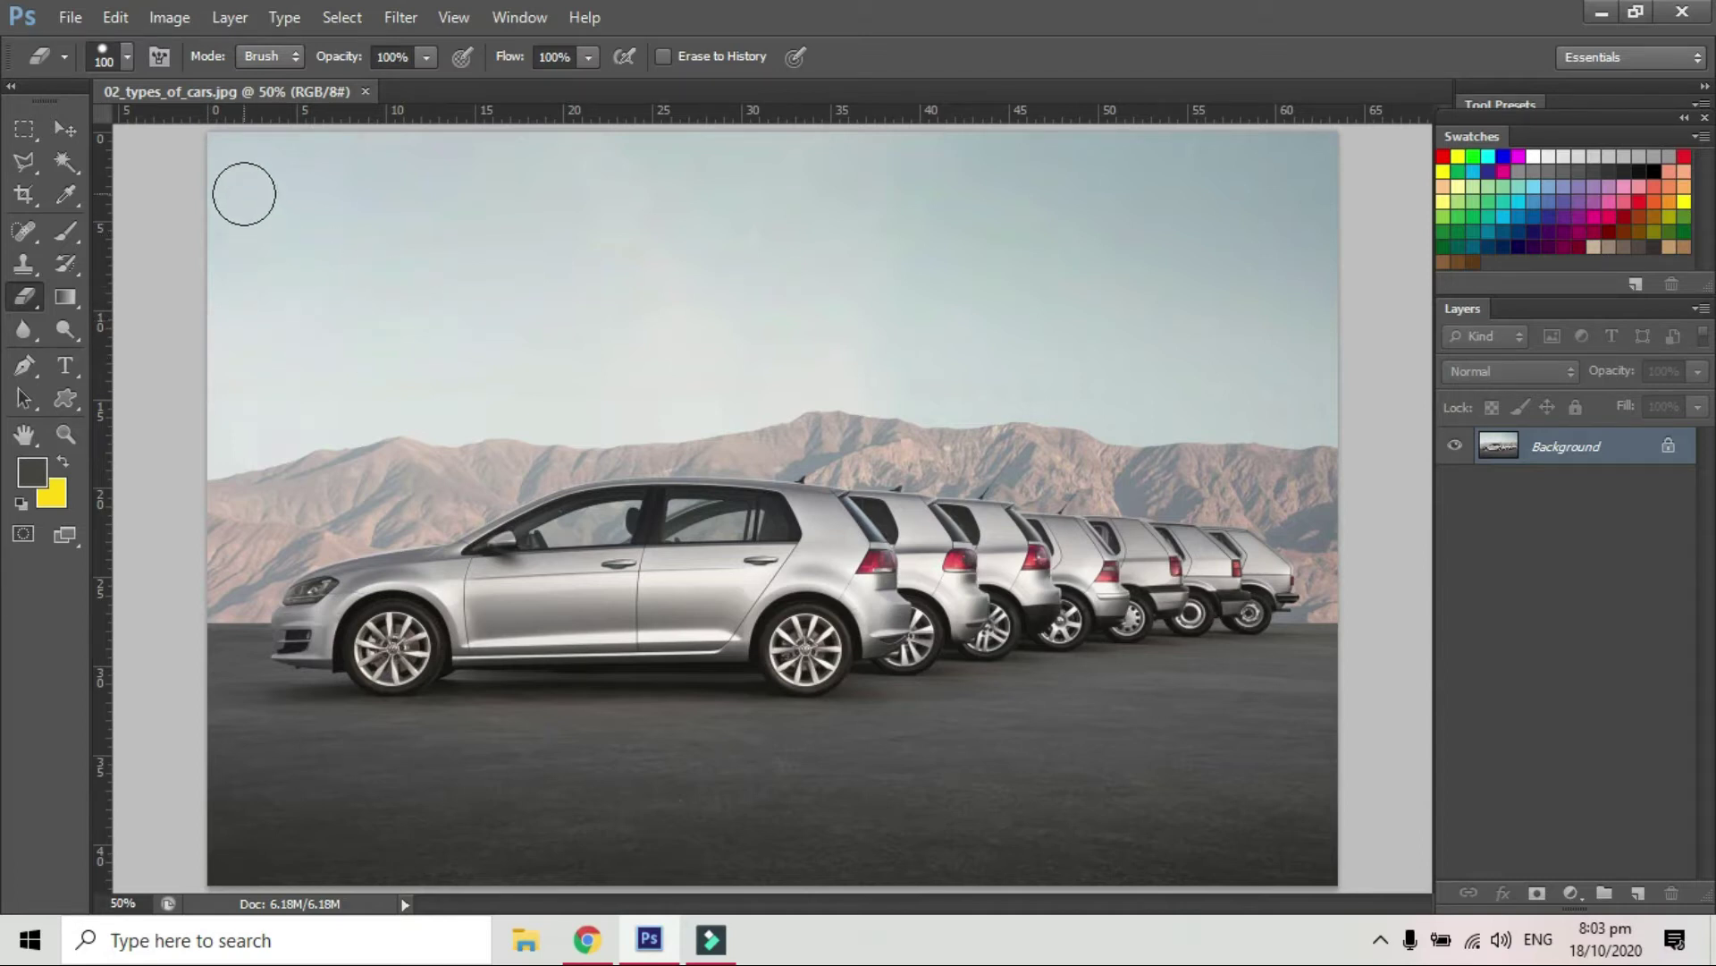
pyautogui.moveTo(244, 202)
pyautogui.mouseDown()
pyautogui.moveTo(498, 192)
pyautogui.moveTo(180, 164)
pyautogui.moveTo(402, 134)
pyautogui.mouseUp()
pyautogui.moveTo(621, 145)
pyautogui.mouseDown()
pyautogui.moveTo(137, 176)
pyautogui.moveTo(1136, 150)
pyautogui.moveTo(784, 161)
pyautogui.moveTo(1306, 163)
pyautogui.moveTo(1348, 182)
pyautogui.moveTo(527, 201)
pyautogui.moveTo(172, 249)
pyautogui.moveTo(1223, 244)
pyautogui.moveTo(1324, 233)
pyautogui.moveTo(1327, 152)
pyautogui.moveTo(1316, 256)
pyautogui.moveTo(1201, 281)
pyautogui.moveTo(223, 280)
pyautogui.mouseUp()
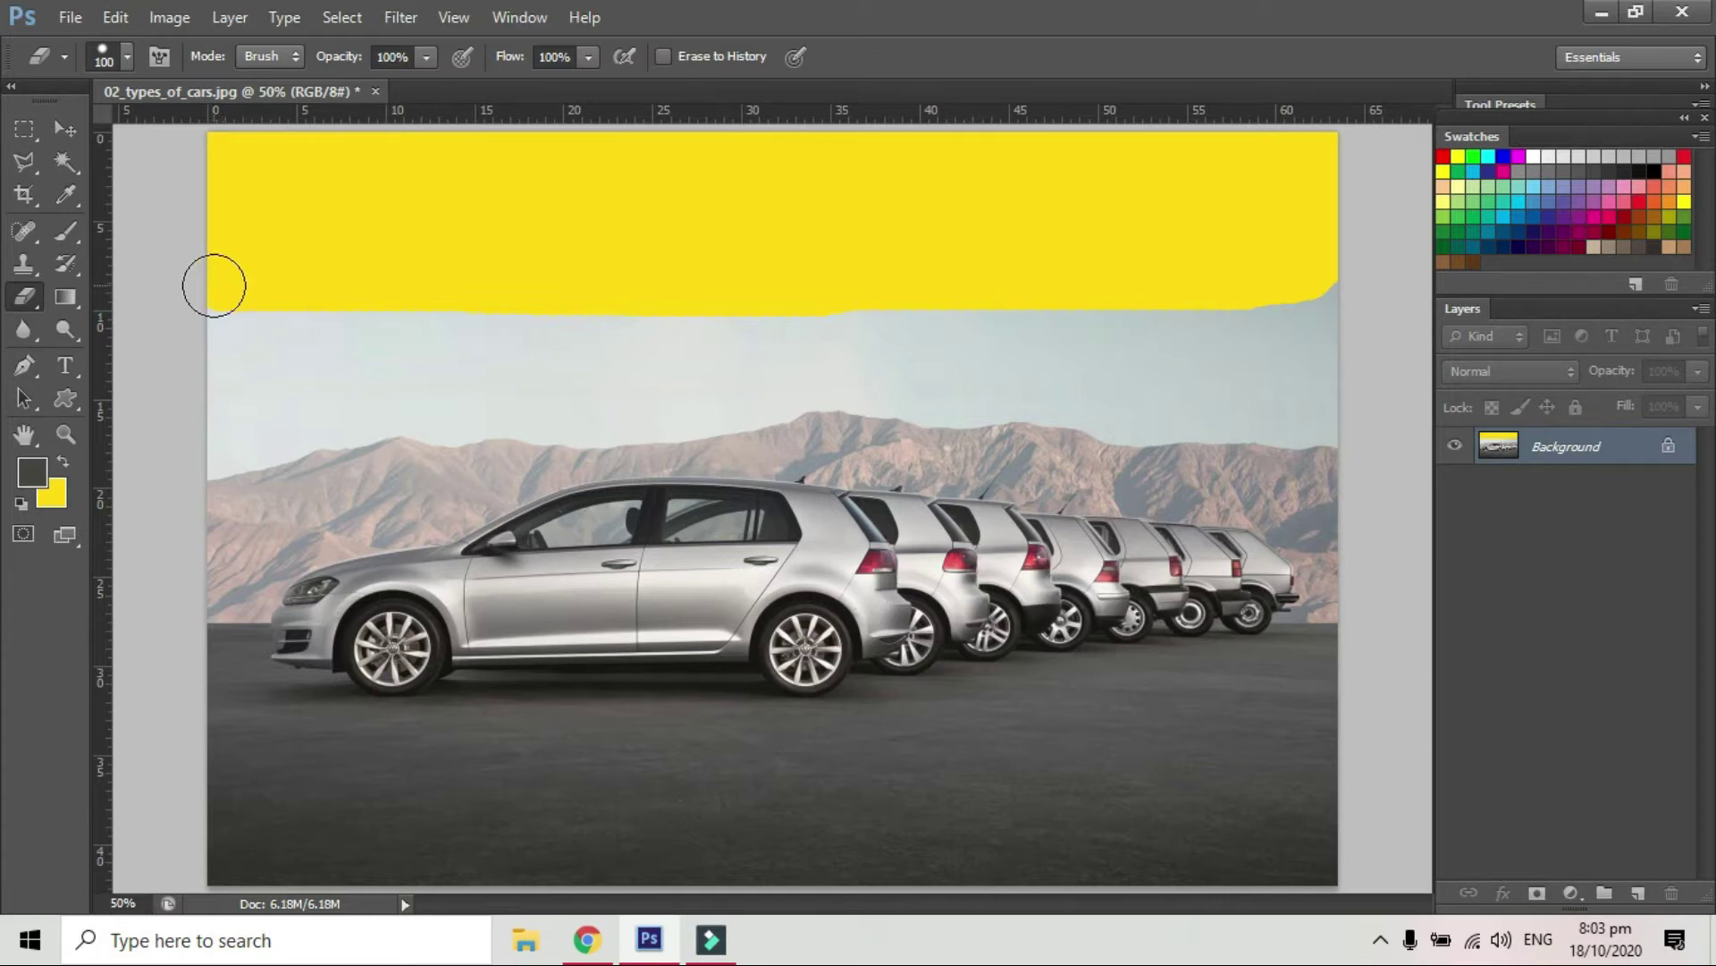
# Set the background color to pure red.
pyautogui.click(66, 533)
pyautogui.click(59, 496)
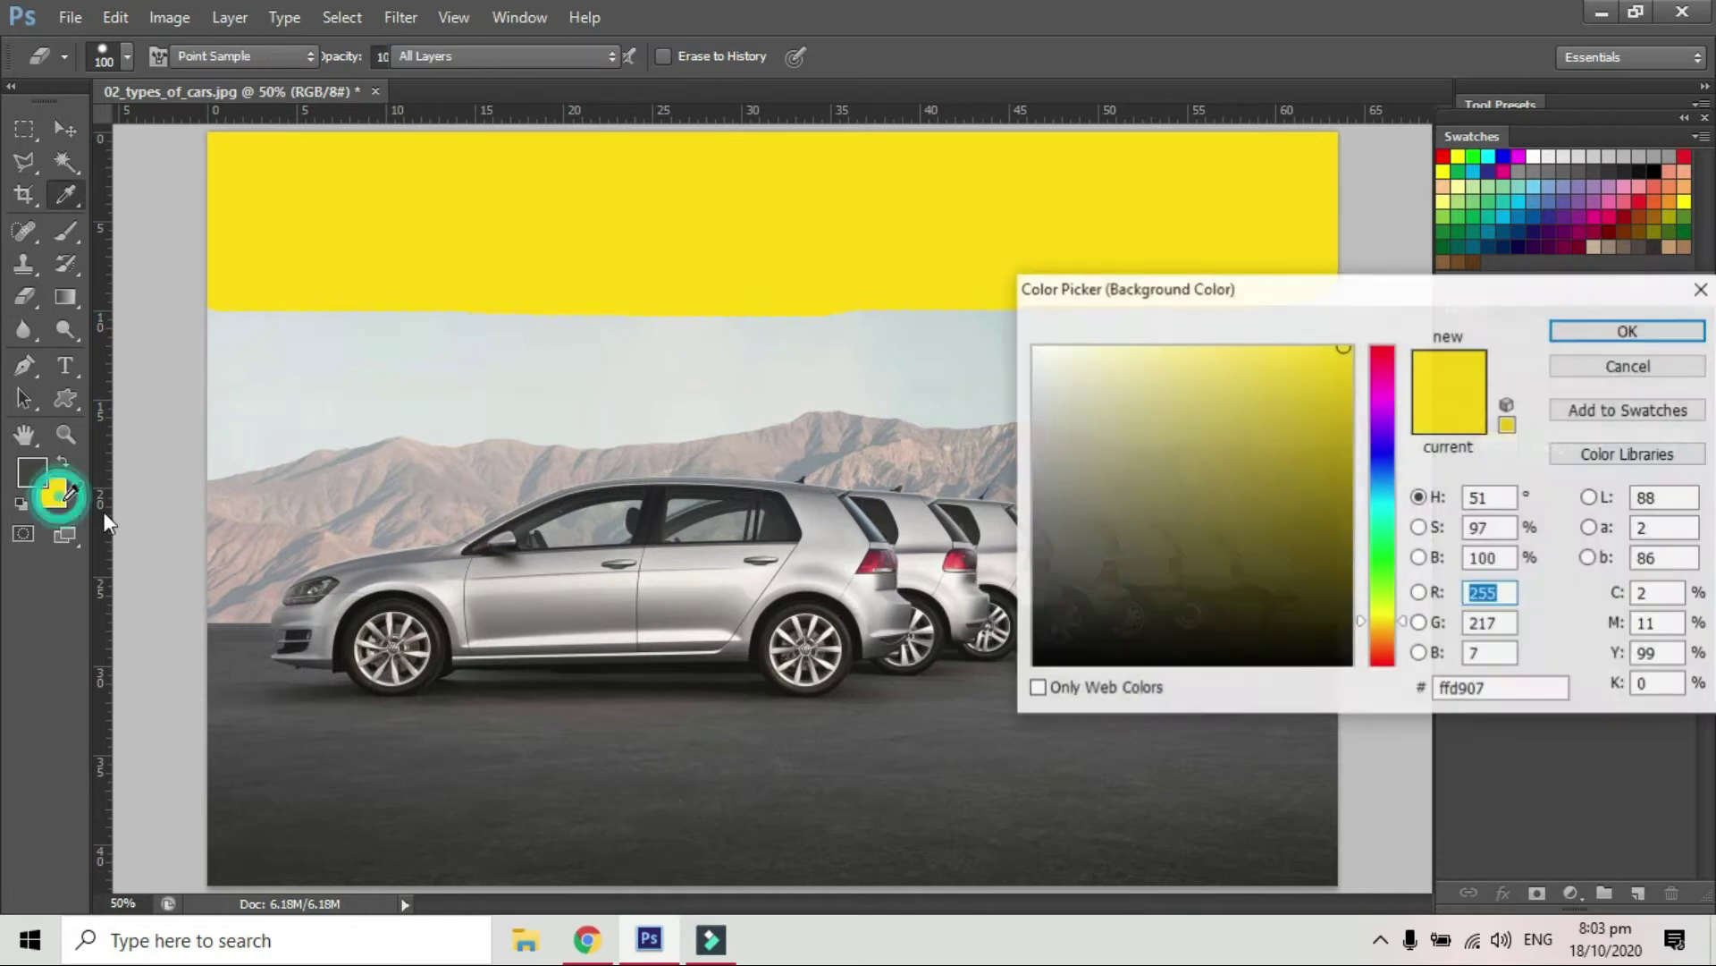
pyautogui.moveTo(1365, 399); pyautogui.dragTo(1385, 347)
pyautogui.moveTo(1262, 394); pyautogui.dragTo(1350, 347)
pyautogui.click(1591, 330)
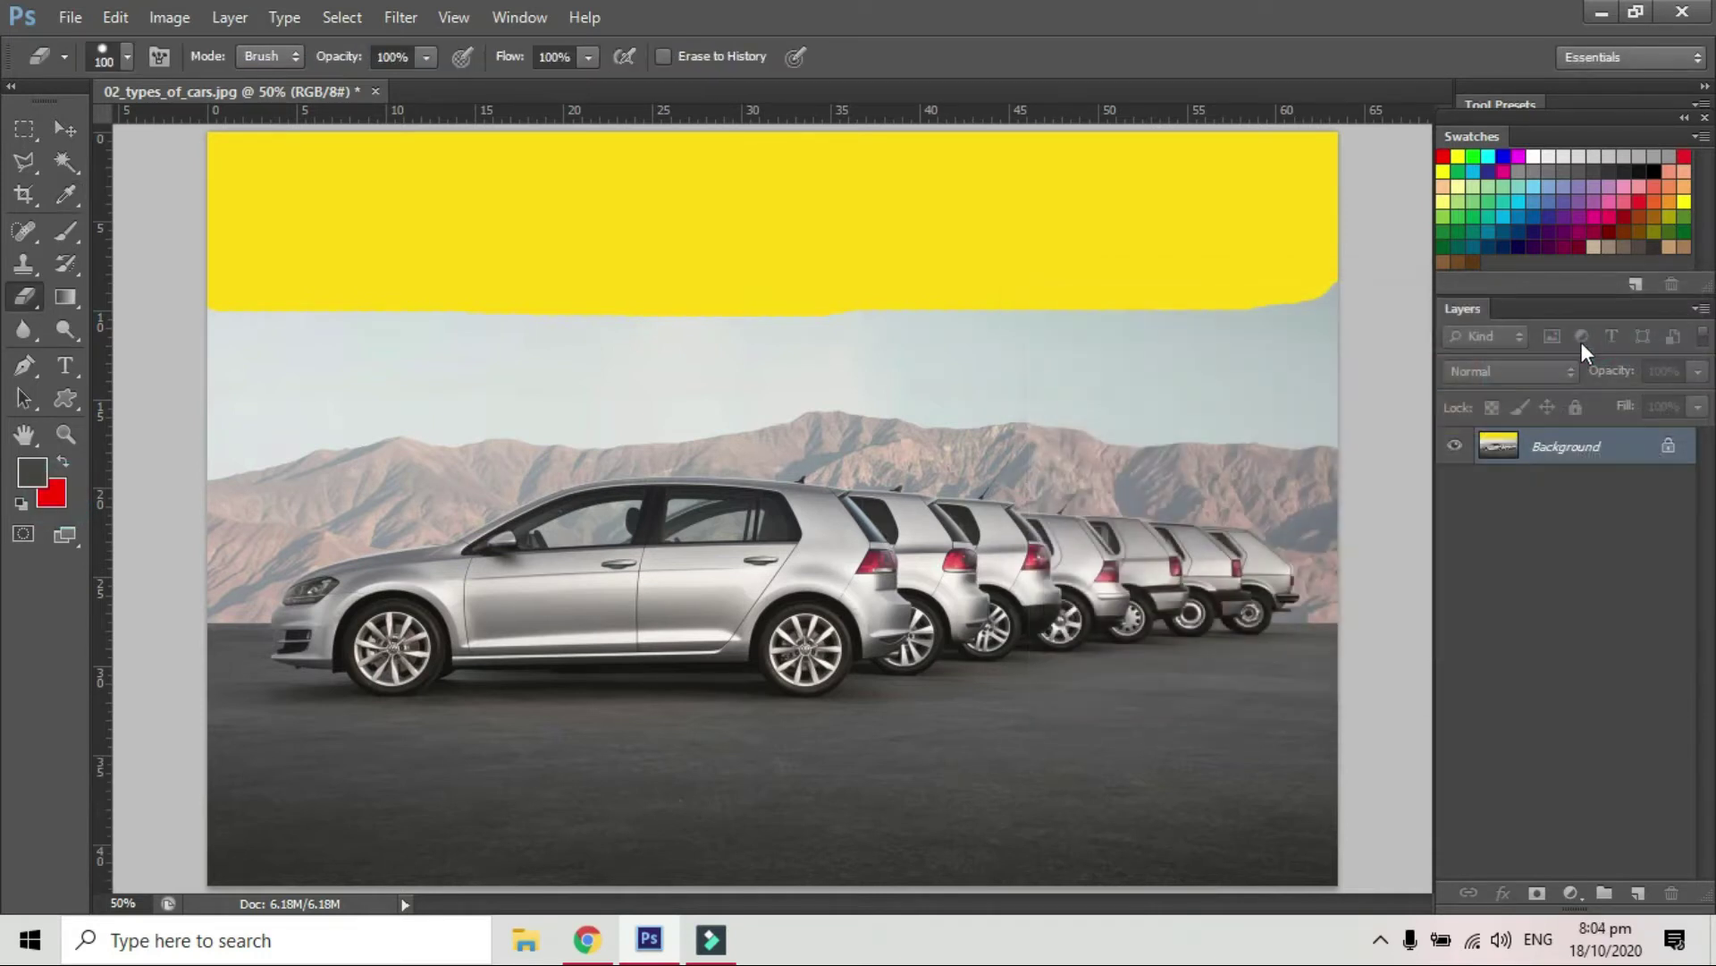
# Erase the lower sky and the mountain ridge with the Eraser Tool, filling the strokes with red.
pyautogui.moveTo(237, 377)
pyautogui.mouseDown()
pyautogui.moveTo(601, 346)
pyautogui.moveTo(156, 334)
pyautogui.moveTo(723, 333)
pyautogui.mouseUp()
pyautogui.moveTo(180, 378)
pyautogui.mouseDown()
pyautogui.moveTo(525, 391)
pyautogui.moveTo(176, 448)
pyautogui.moveTo(453, 414)
pyautogui.moveTo(749, 424)
pyautogui.mouseUp()
pyautogui.moveTo(861, 424)
pyautogui.mouseDown()
pyautogui.moveTo(1349, 399)
pyautogui.moveTo(1356, 429)
pyautogui.moveTo(1118, 443)
pyautogui.moveTo(1101, 425)
pyautogui.moveTo(1205, 373)
pyautogui.mouseUp()
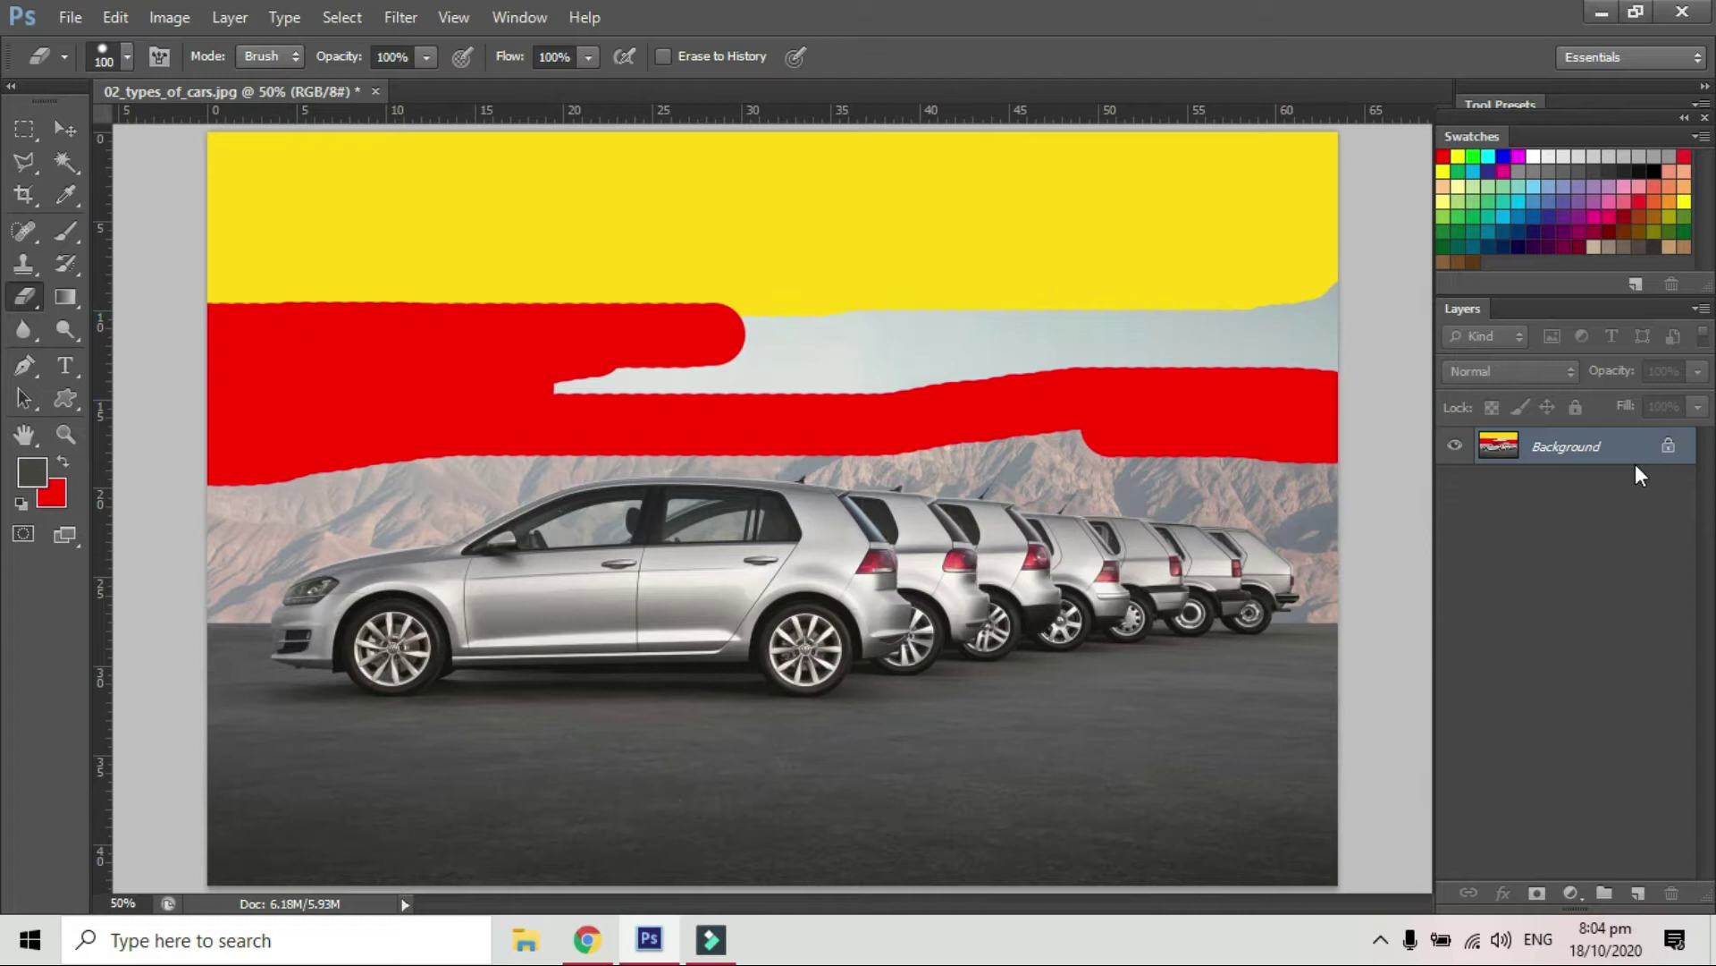
# Undo all the eraser strokes and convert the Background layer into a regular layer named Layer 0.
pyautogui.hotkey('ctrl', 'alt', 'z')
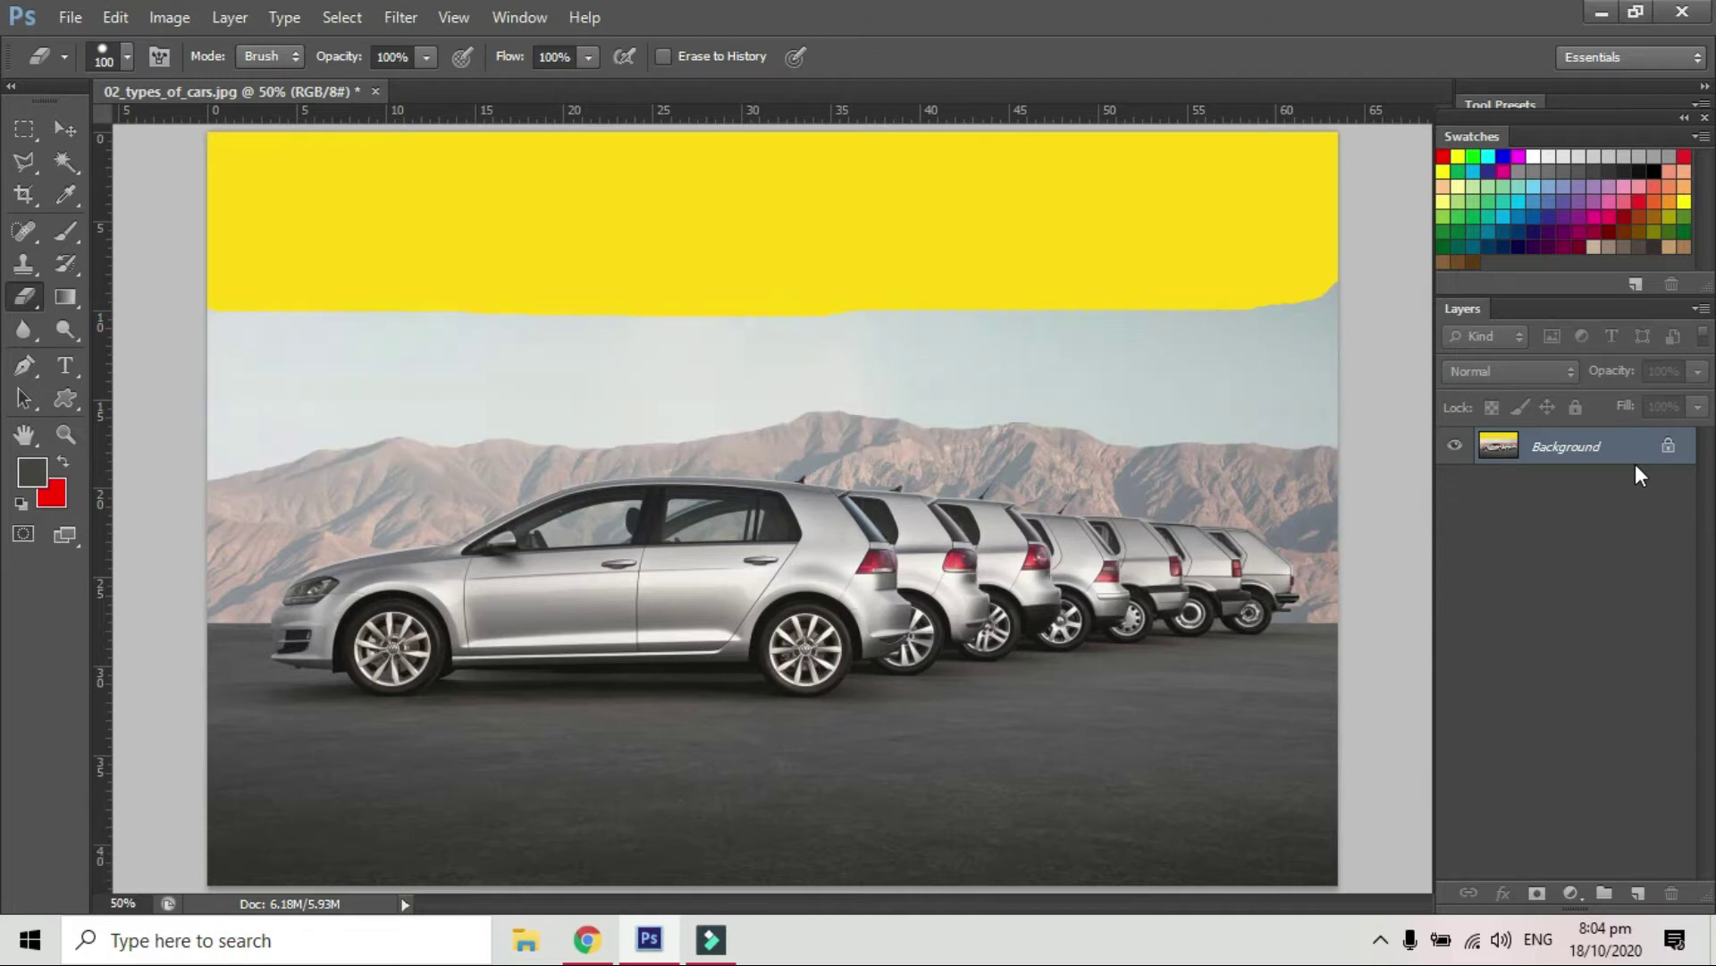
pyautogui.hotkey('ctrl', 'alt', 'z')
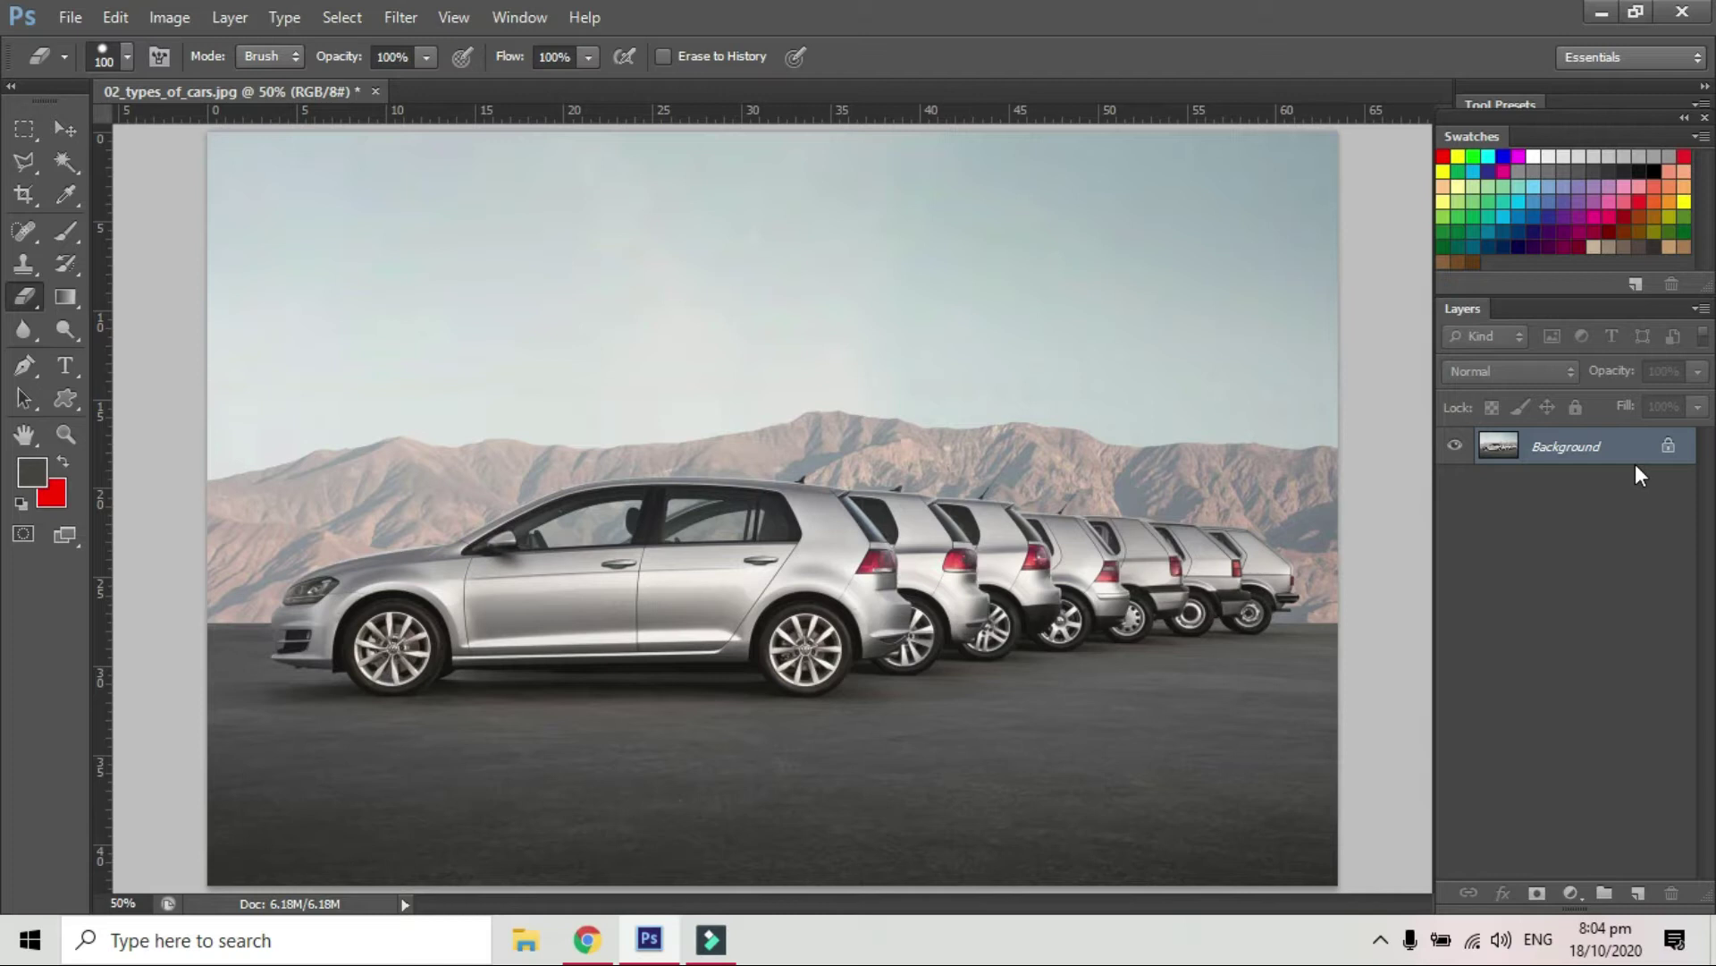
pyautogui.doubleClick(1621, 452)
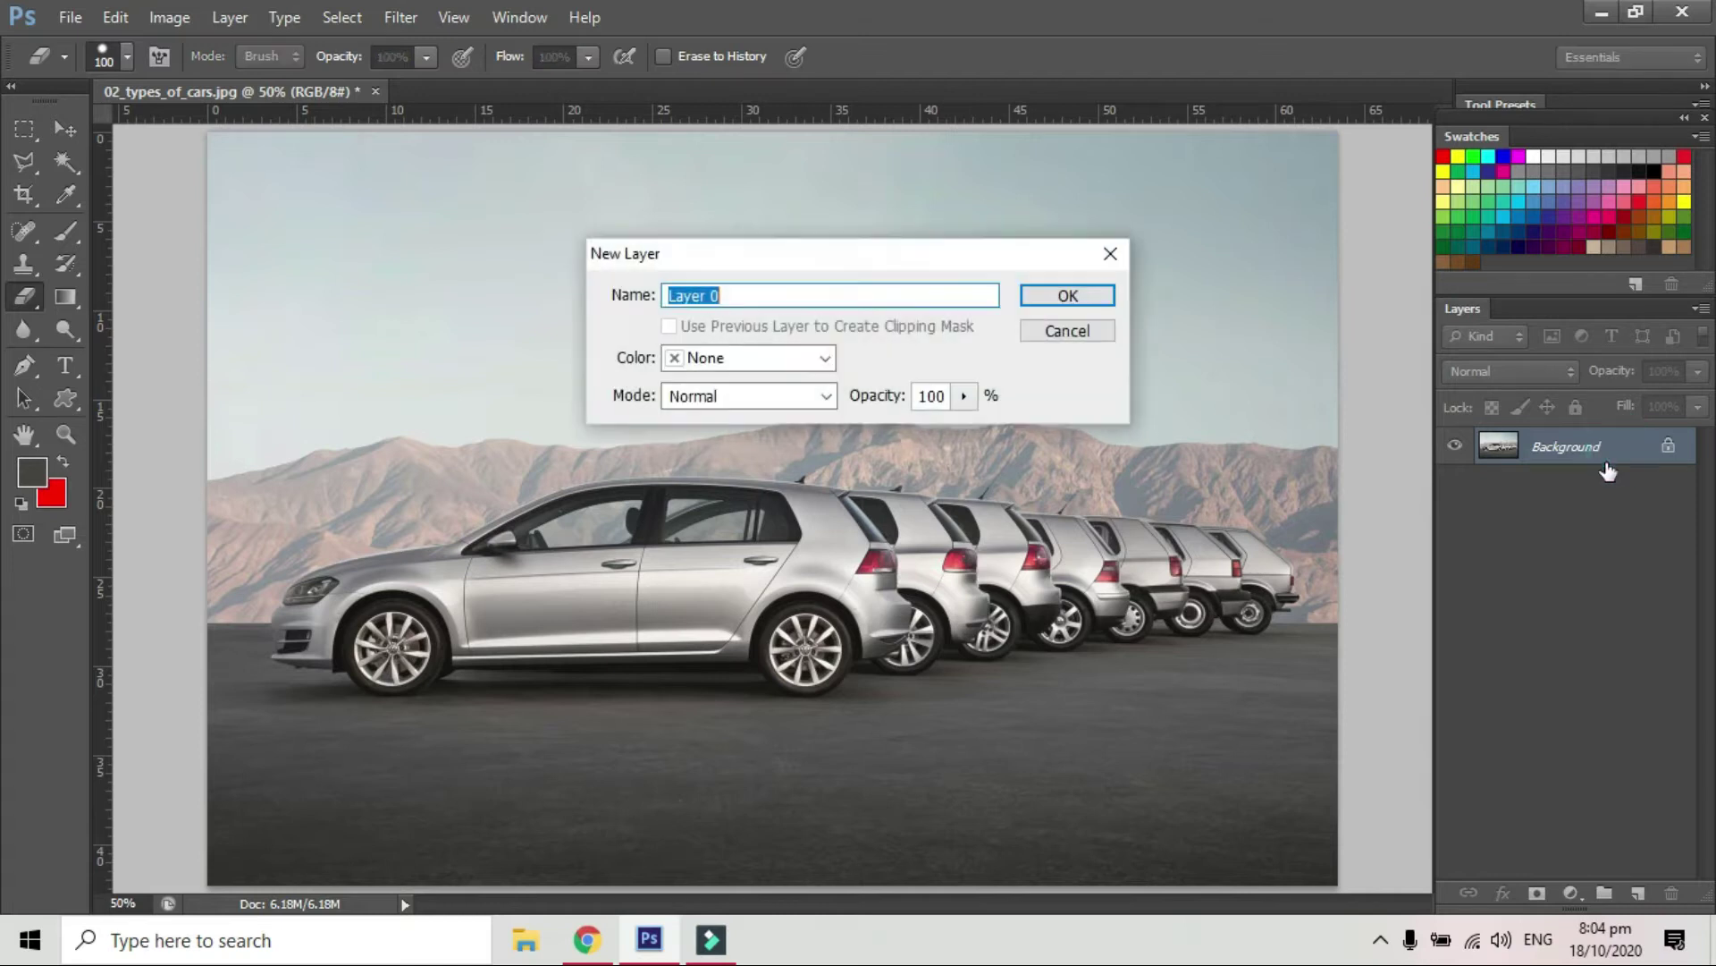
pyautogui.click(1100, 291)
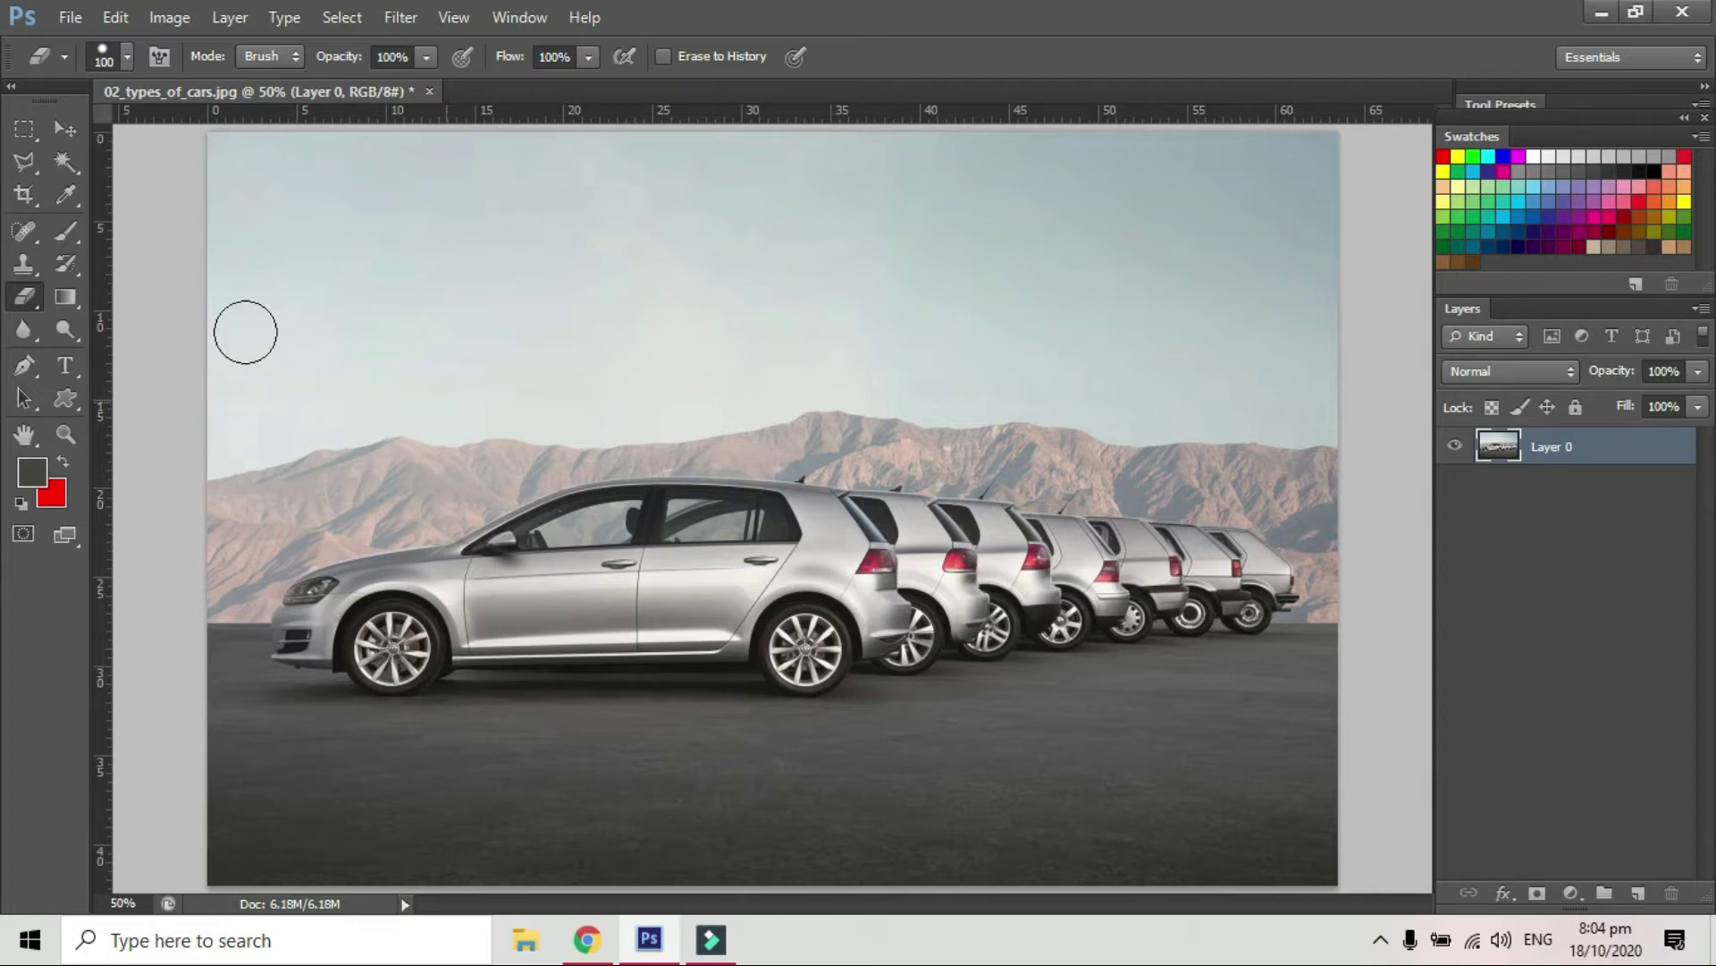
# Erase the upper sky and both wheels of the front car to transparency with the Eraser Tool.
pyautogui.moveTo(239, 177)
pyautogui.mouseDown()
pyautogui.moveTo(472, 177)
pyautogui.moveTo(188, 177)
pyautogui.moveTo(338, 149)
pyautogui.moveTo(1387, 153)
pyautogui.moveTo(1128, 173)
pyautogui.moveTo(454, 173)
pyautogui.moveTo(269, 199)
pyautogui.moveTo(207, 230)
pyautogui.moveTo(1063, 214)
pyautogui.moveTo(1344, 186)
pyautogui.moveTo(1345, 232)
pyautogui.moveTo(312, 249)
pyautogui.moveTo(209, 276)
pyautogui.moveTo(207, 314)
pyautogui.moveTo(594, 313)
pyautogui.mouseUp()
pyautogui.moveTo(384, 678); pyautogui.dragTo(392, 657)
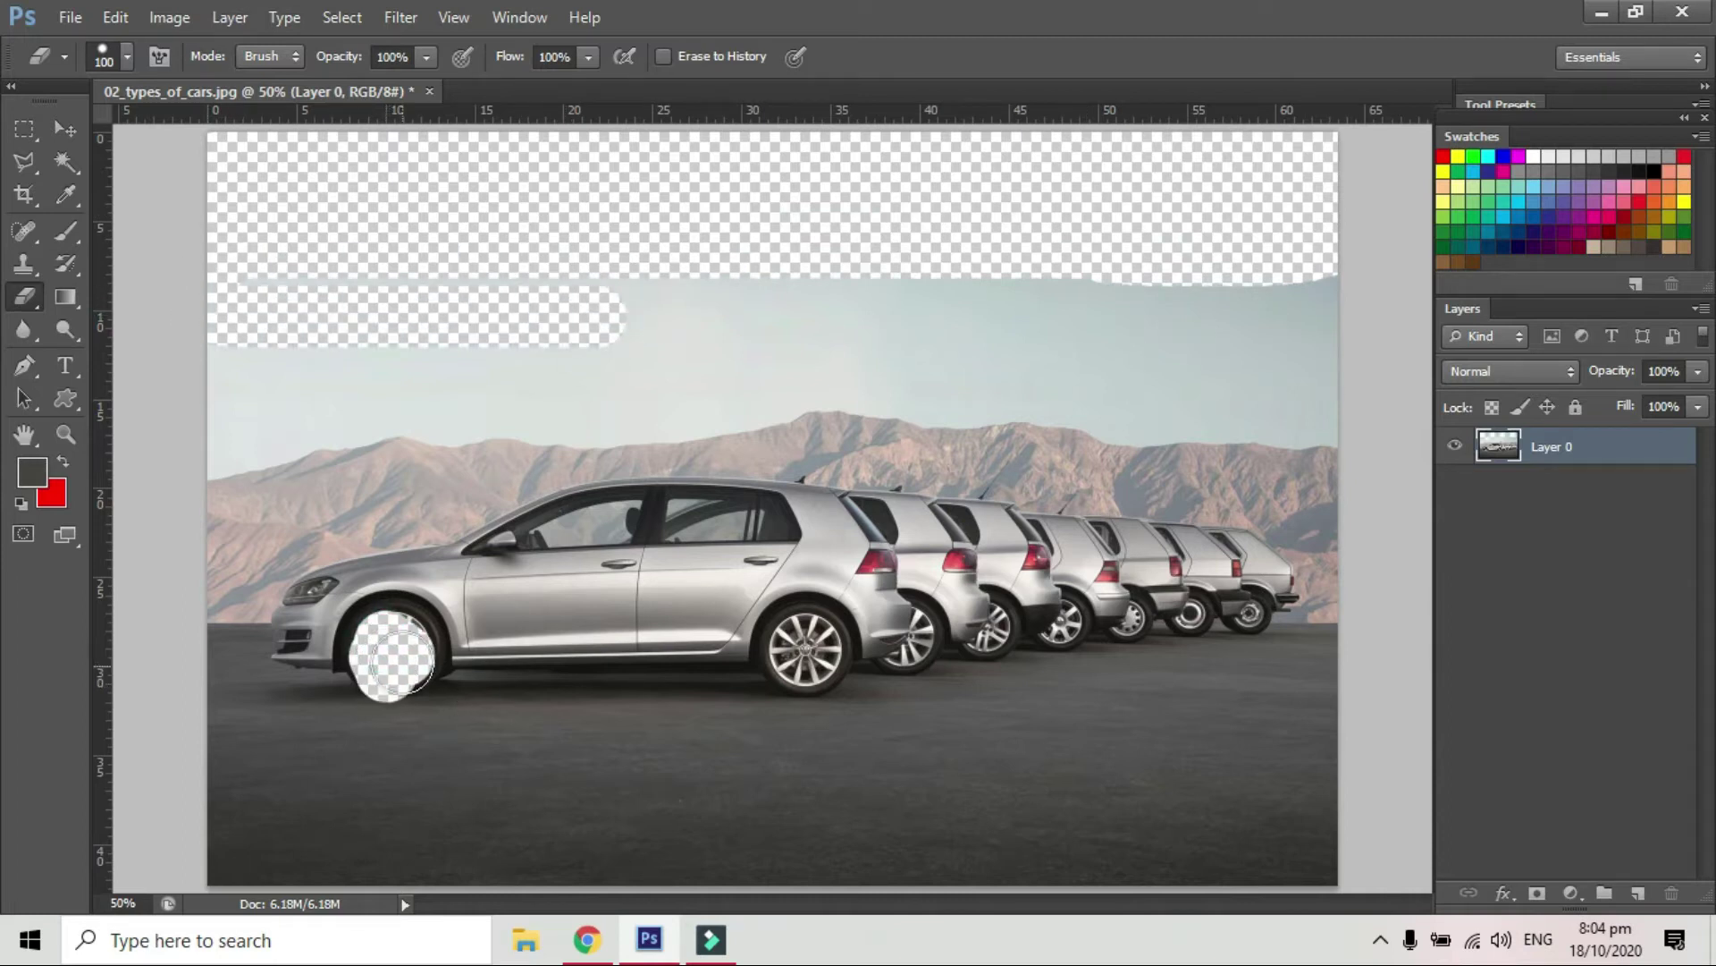
pyautogui.moveTo(803, 651); pyautogui.dragTo(809, 660)
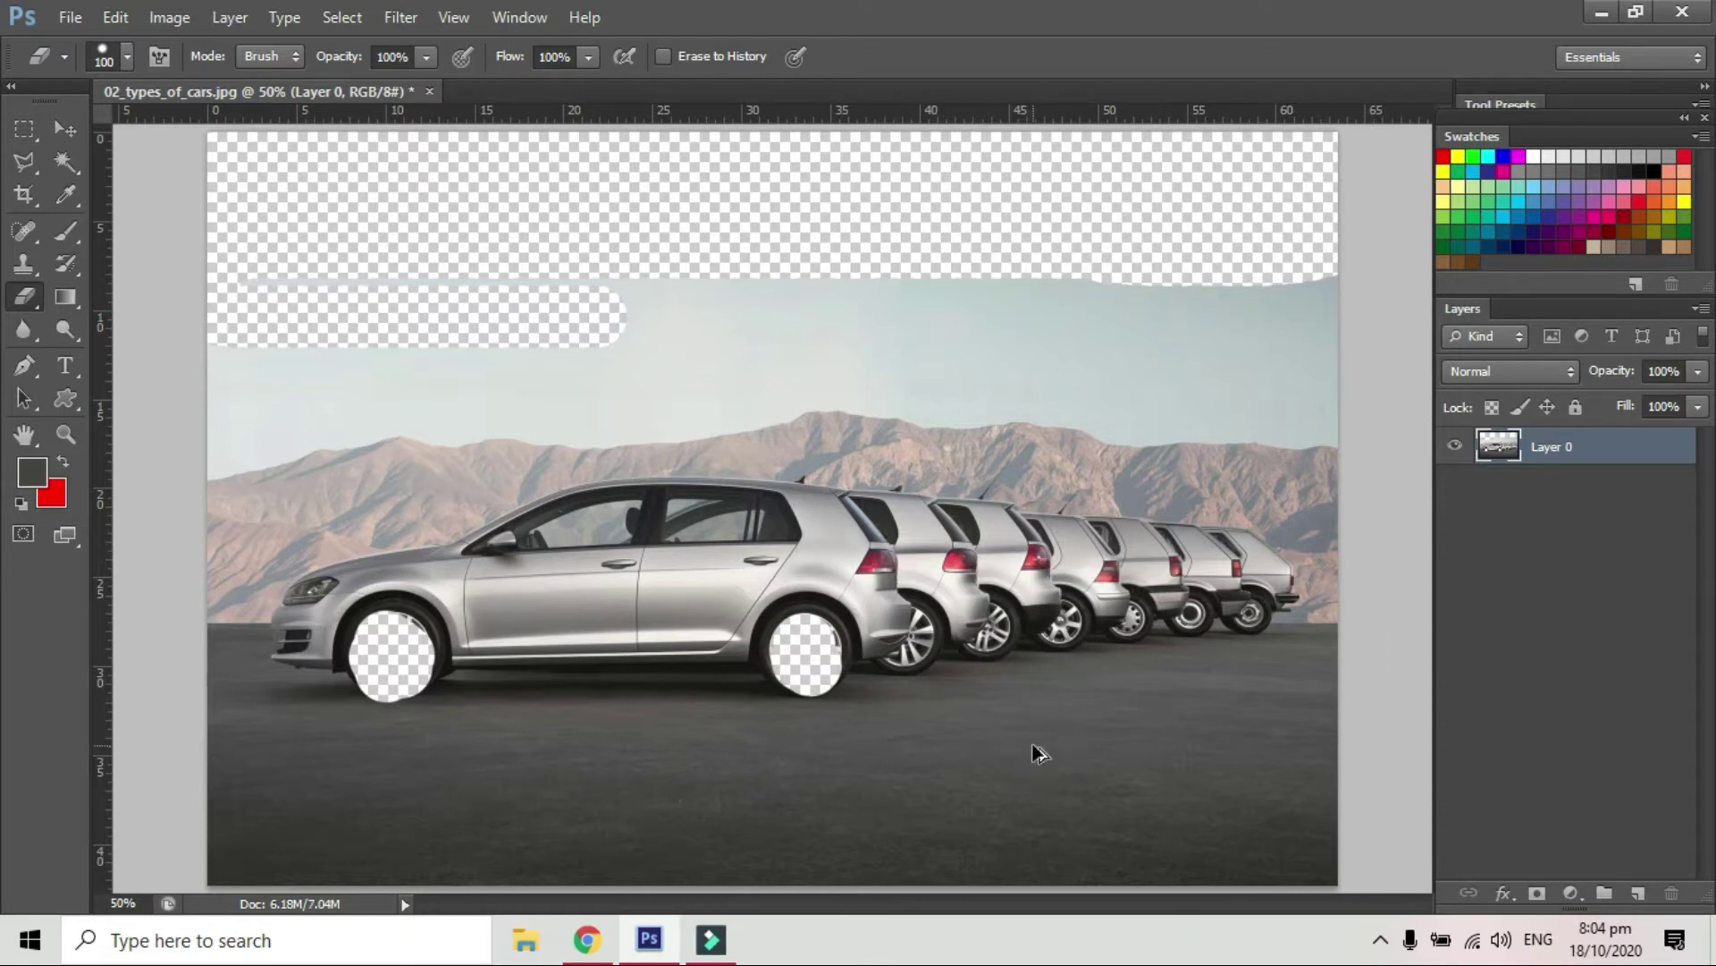
# Undo all the eraser strokes on the sky and the front car's wheels.
pyautogui.hotkey('ctrl', 'alt', 'z')
pyautogui.hotkey('ctrl', 'alt', 'z')
pyautogui.hotkey('ctrl', 'alt', 'z')
pyautogui.hotkey('ctrl', 'alt', 'z')
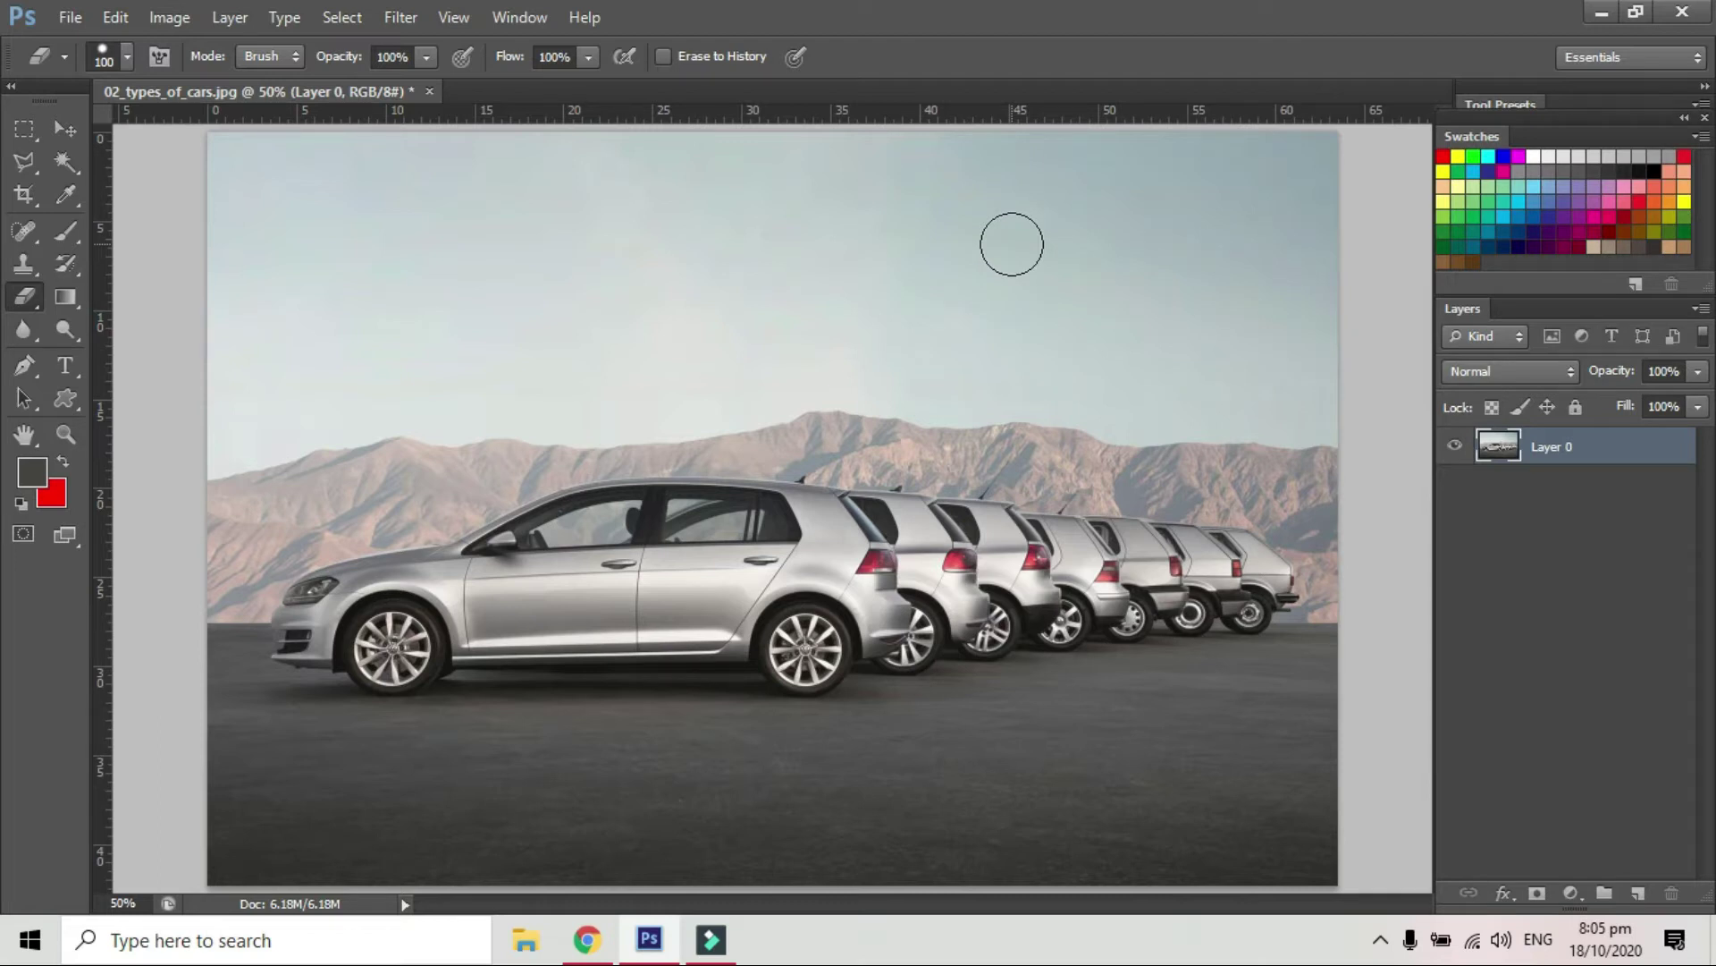
# Remove the whole sky above the mountains with the Magic Eraser Tool at tolerance 32.
pyautogui.click(26, 298)
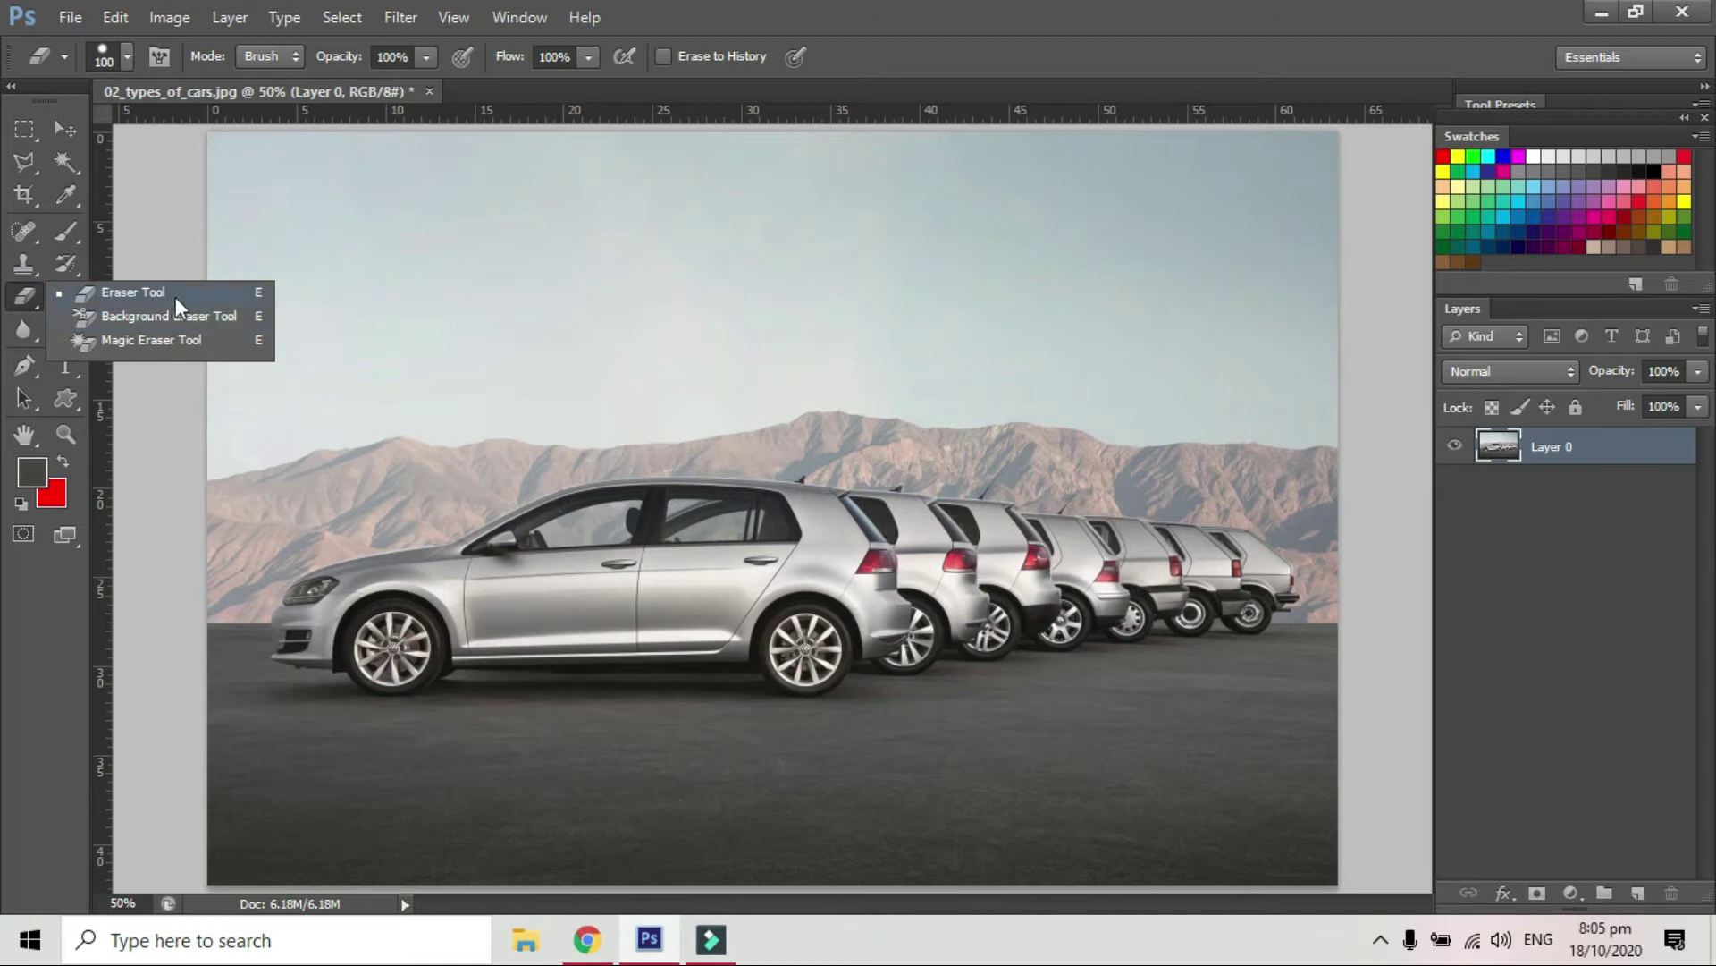
pyautogui.click(190, 341)
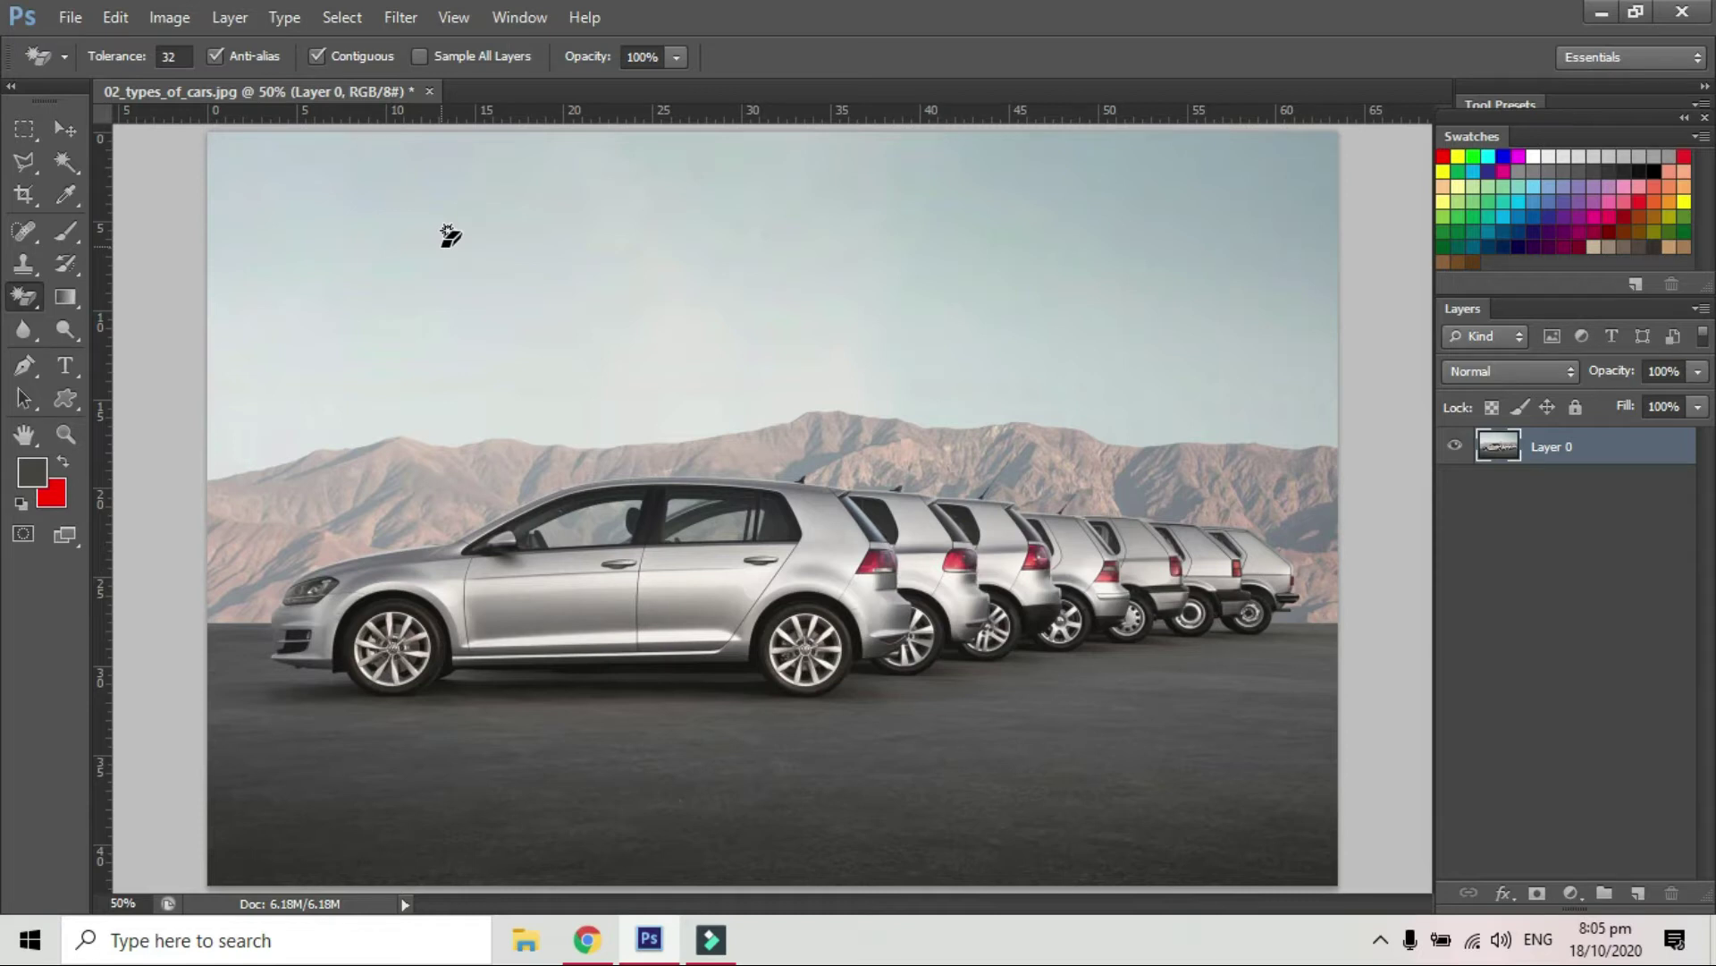
pyautogui.click(327, 245)
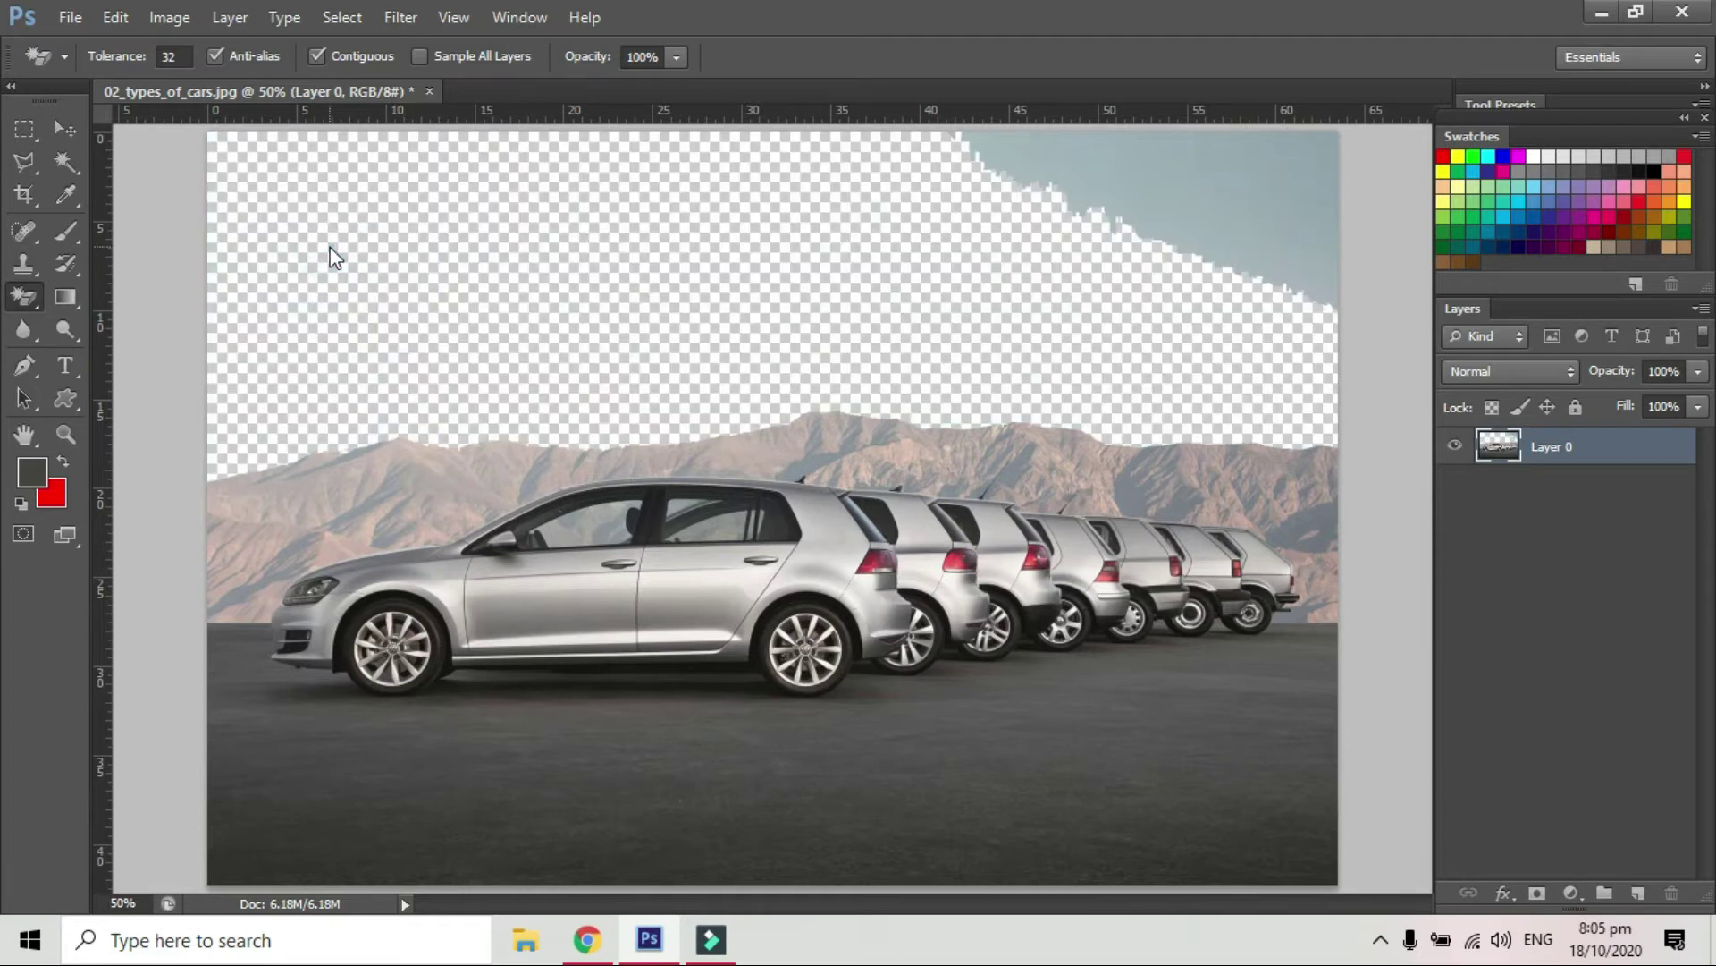
pyautogui.click(1257, 162)
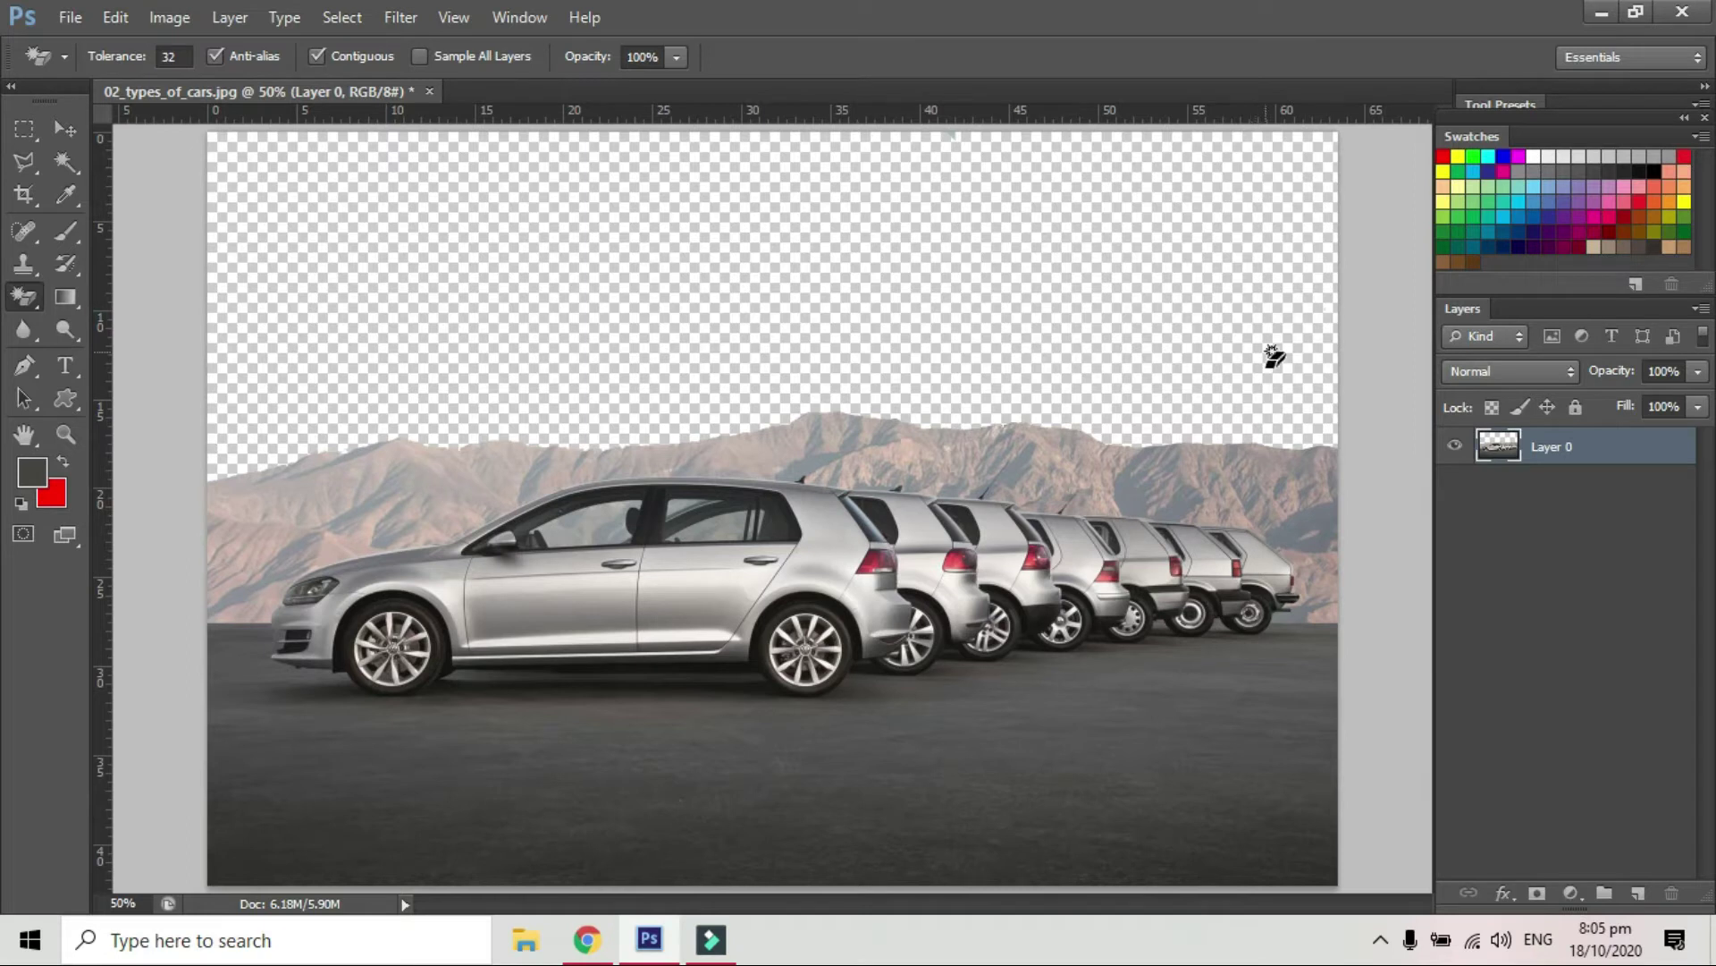
# Open the SOV sea and sky image.
pyautogui.click(70, 17)
pyautogui.click(96, 70)
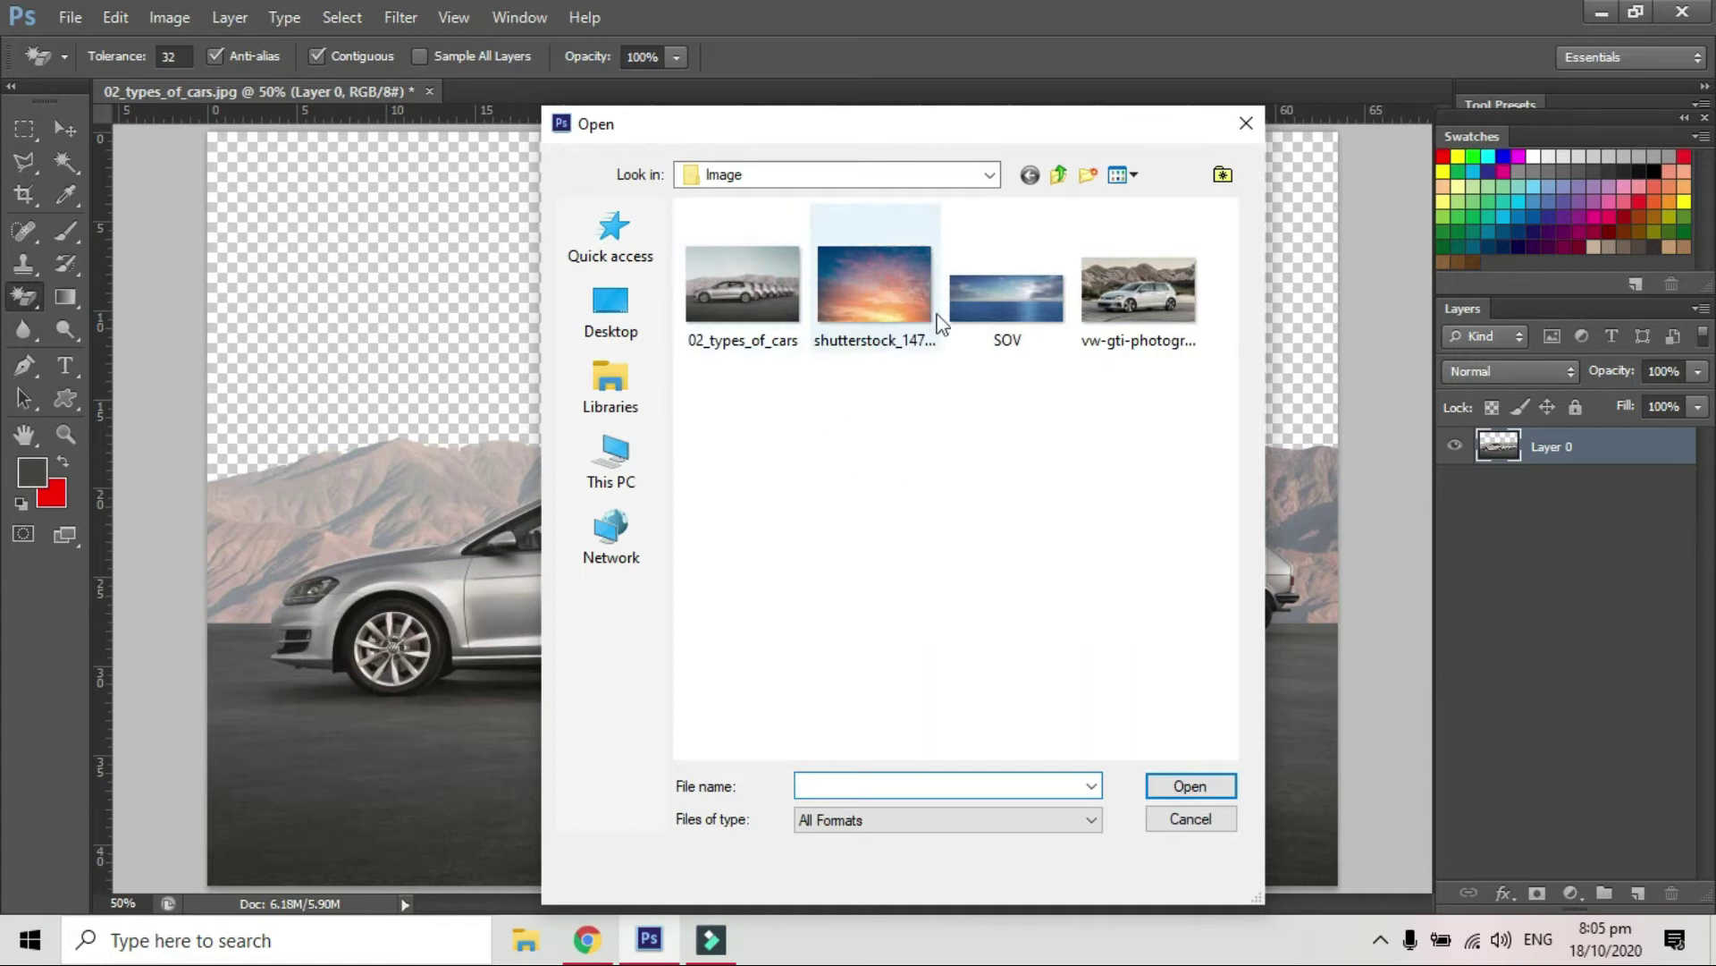
pyautogui.click(1041, 304)
pyautogui.click(1171, 791)
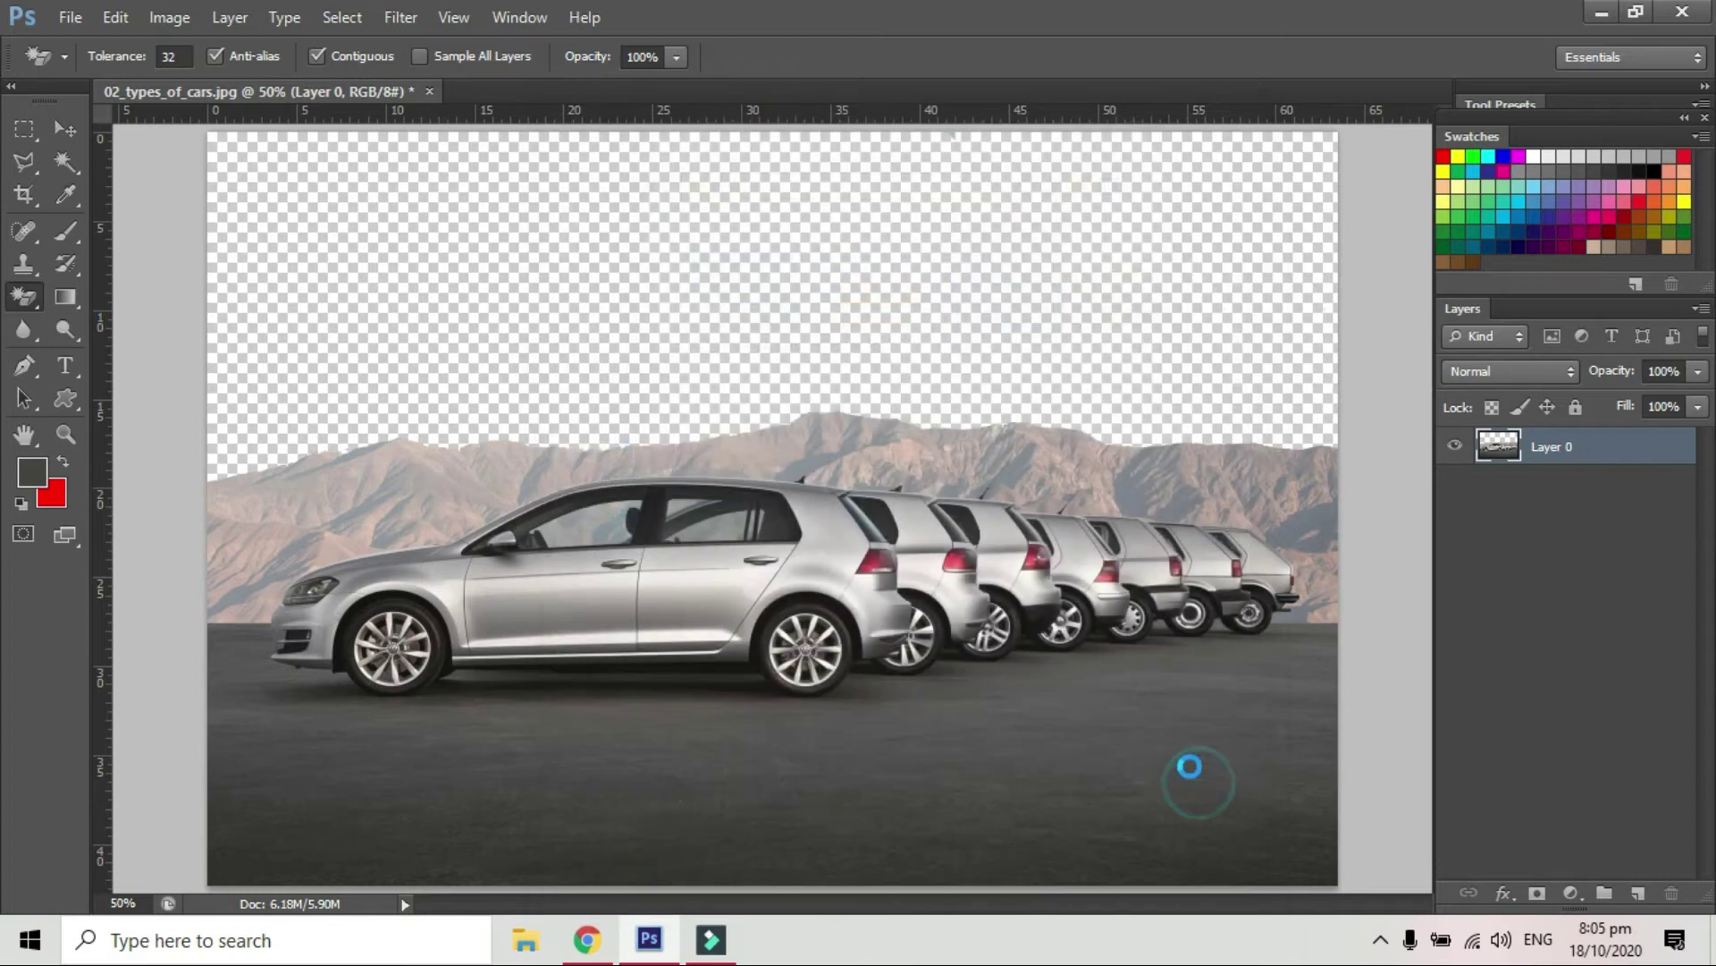
# Bring the SOV image into the 02_types_of_cars document as a new layer and shift it toward the canvas's upper-left corner.
pyautogui.click(62, 130)
pyautogui.moveTo(579, 362); pyautogui.dragTo(663, 368)
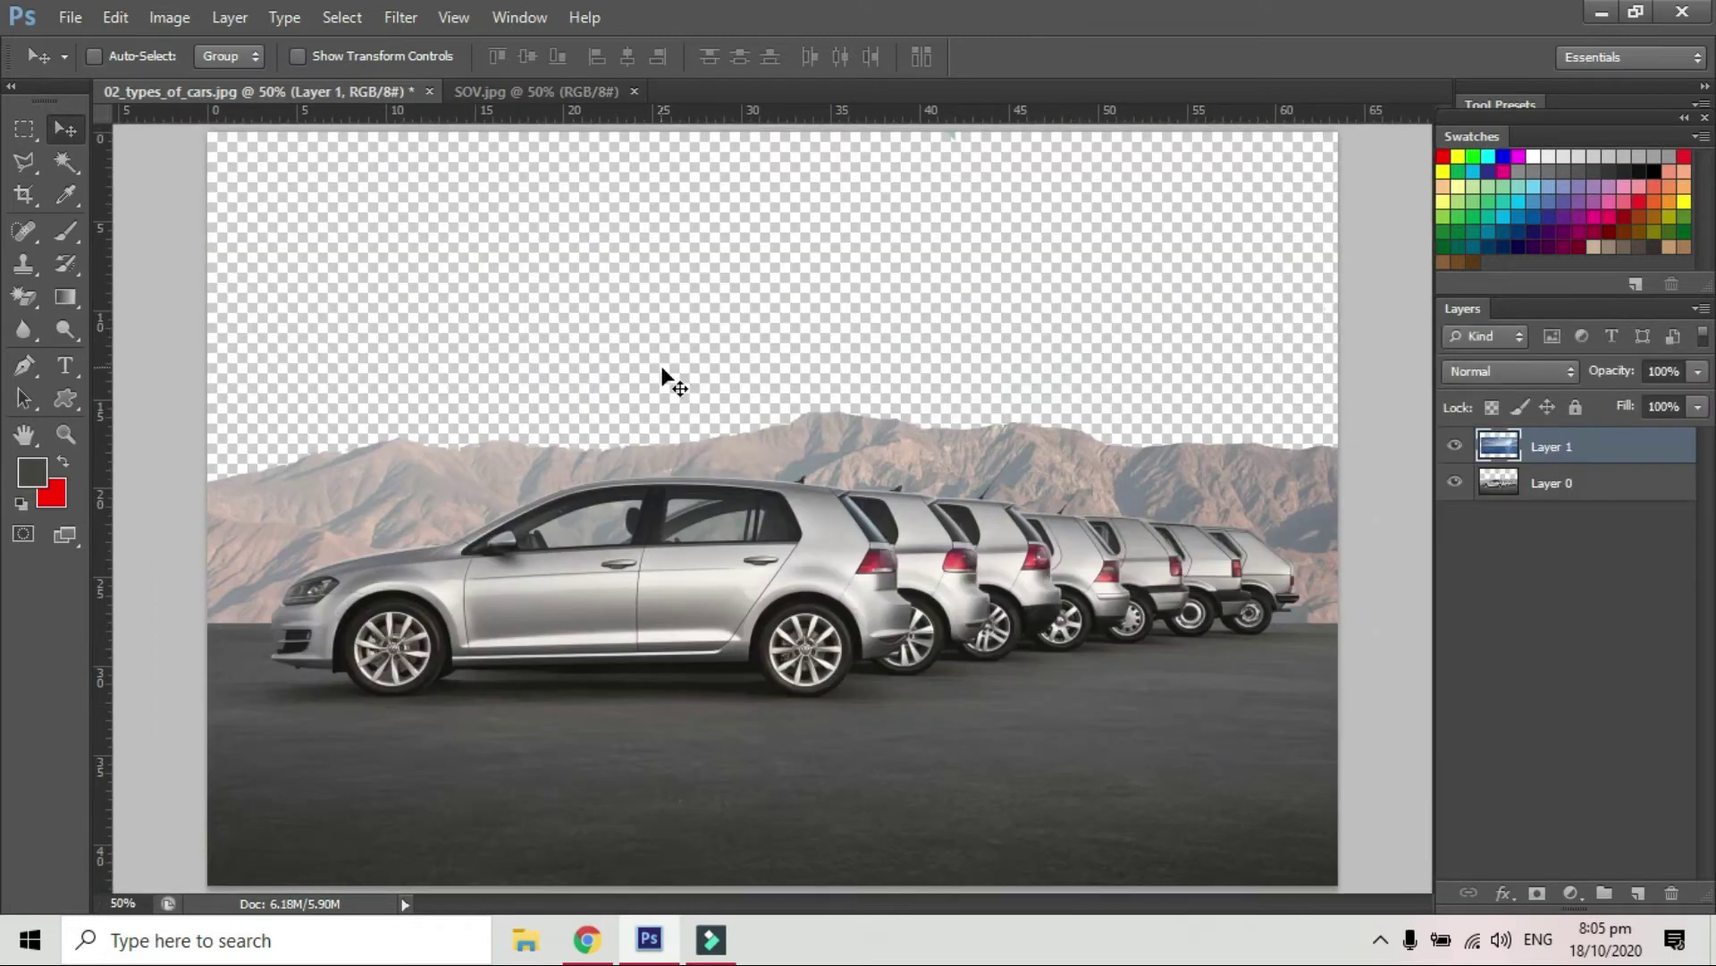
pyautogui.moveTo(727, 477); pyautogui.dragTo(513, 303)
# Scale the sea and sky layer to about 133% so it spans the canvas width, and place it below Layer 0.
pyautogui.hotkey('ctrl', 't')
pyautogui.moveTo(1233, 590); pyautogui.dragTo(1566, 915)
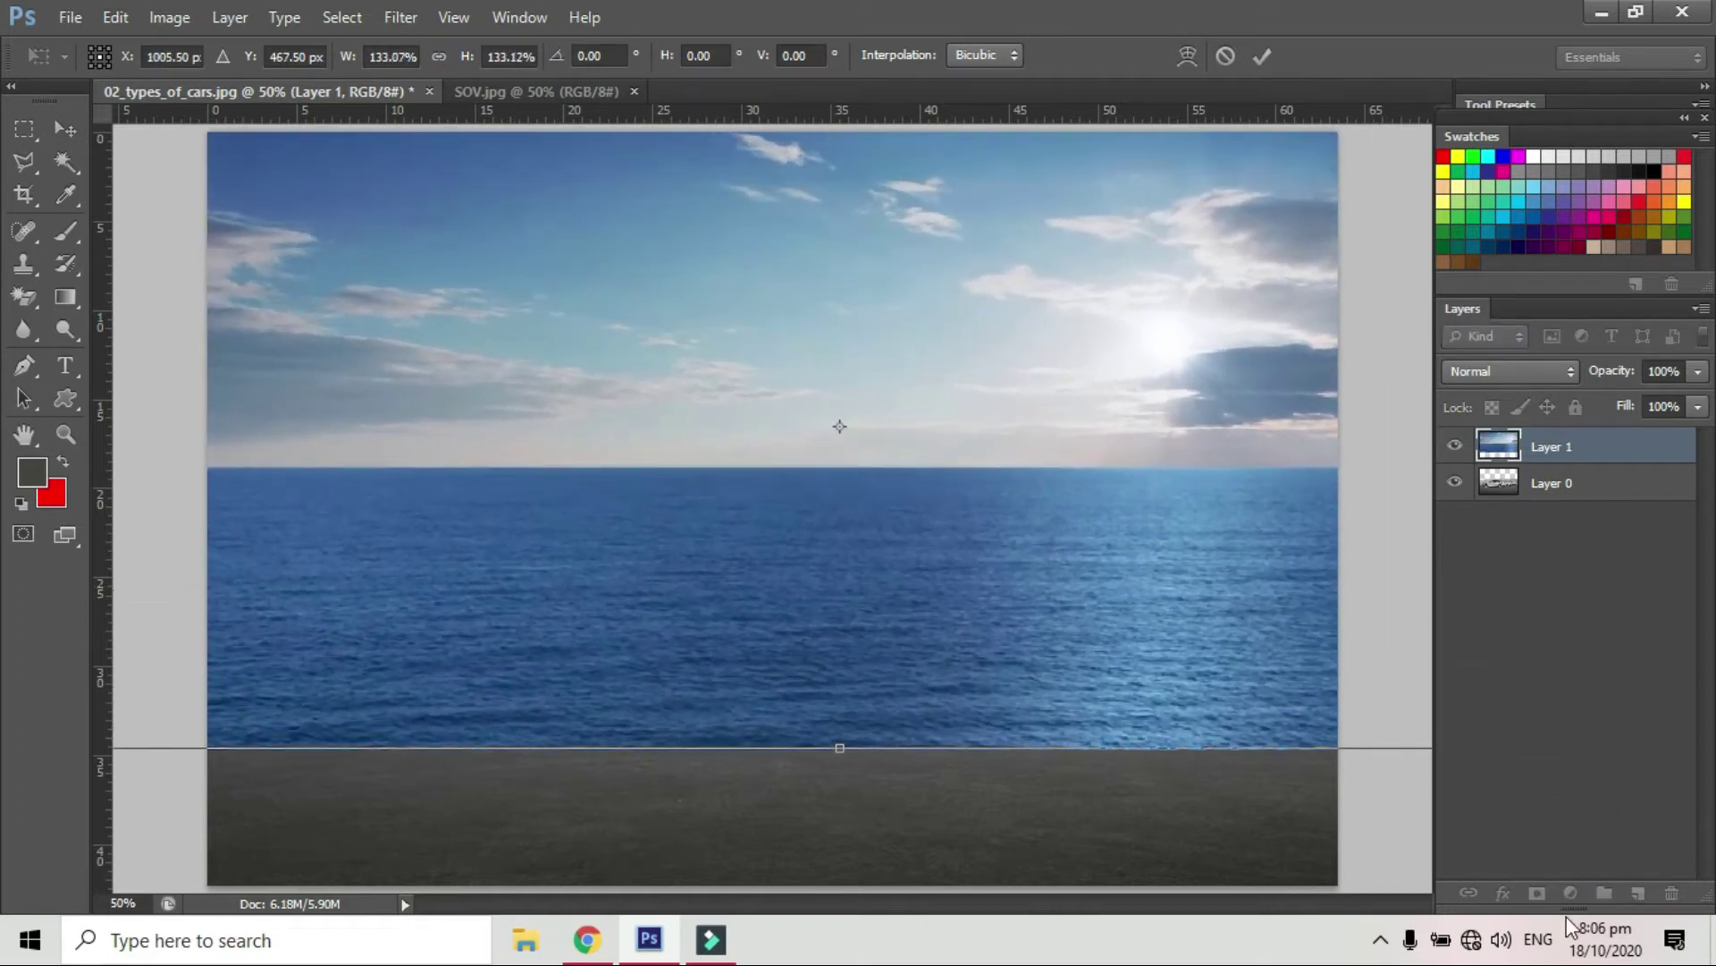
pyautogui.press('Return')
pyautogui.moveTo(1547, 447); pyautogui.dragTo(1557, 571)
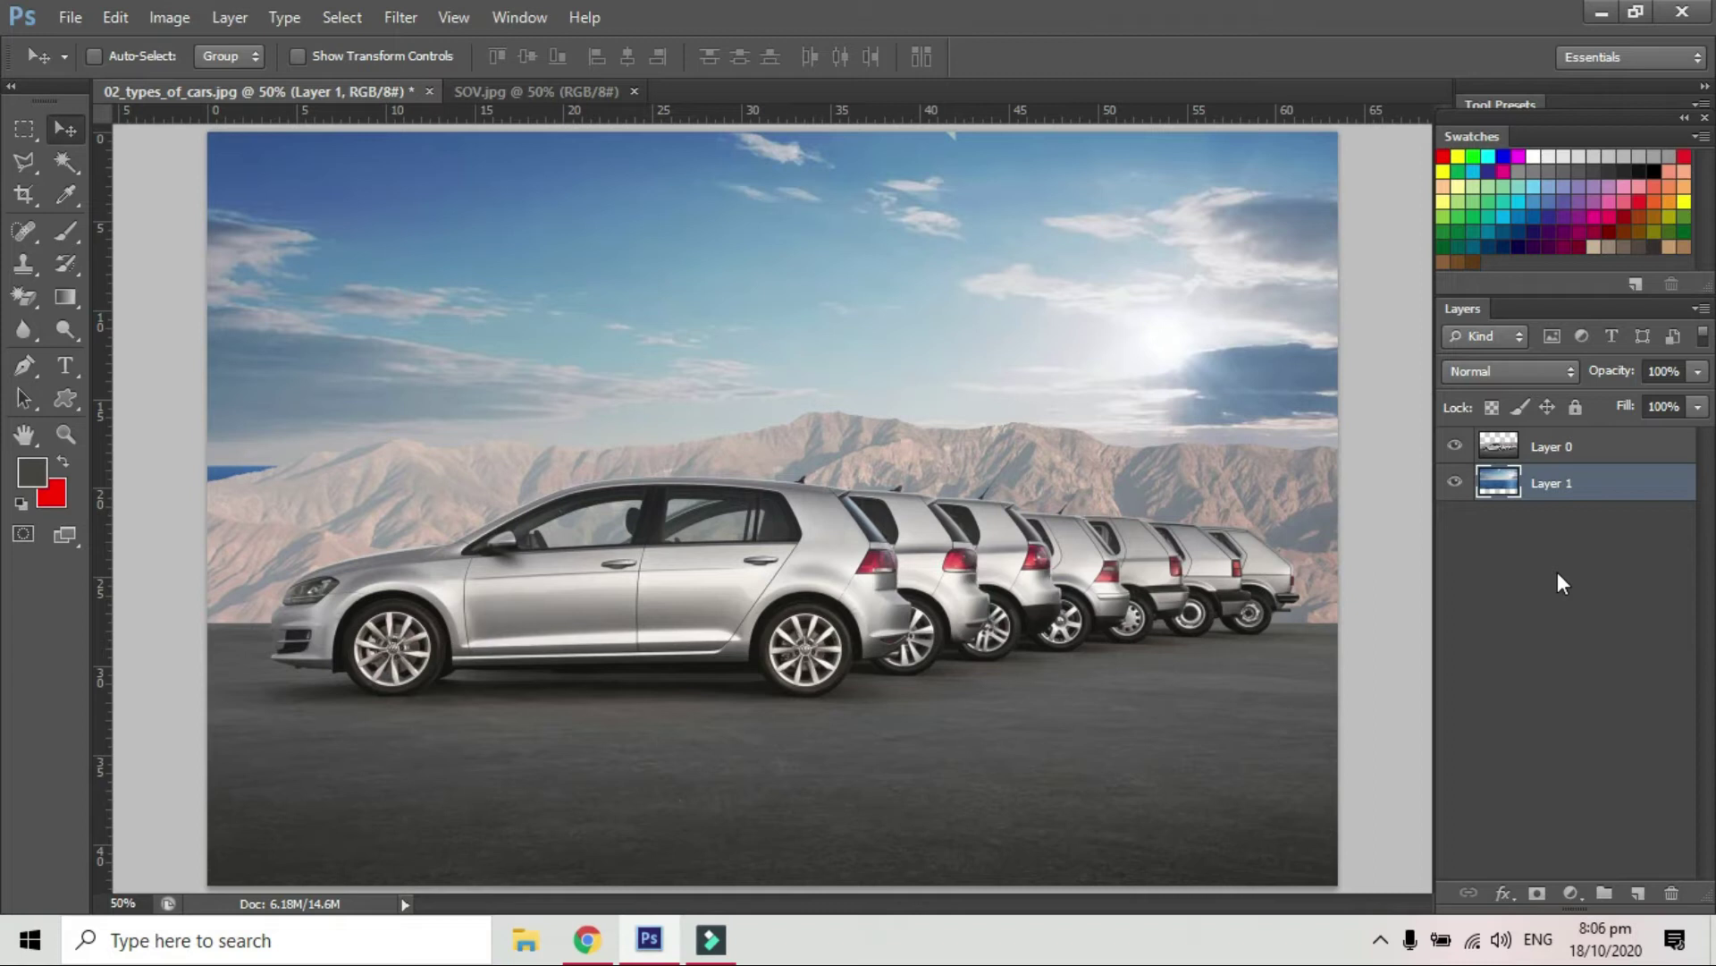
# Nudge the sea and sky layer downward until the sea is hidden behind the mountains.
pyautogui.rightClick(1064, 288)
pyautogui.click(1070, 300)
pyautogui.hotkey('shift', 'Up')
pyautogui.hotkey('shift', 'Up')
pyautogui.hotkey('shift', 'Up')
pyautogui.hotkey('shift', 'Up')
pyautogui.press('Down')
pyautogui.press('Down')
pyautogui.press('Down')
pyautogui.press('Down')
pyautogui.press('Down')
pyautogui.press('Down')
pyautogui.press('Down')
pyautogui.press('Down')
pyautogui.hotkey('shift', 'Down')
pyautogui.hotkey('shift', 'Down')
pyautogui.hotkey('shift', 'Down')
pyautogui.hotkey('shift', 'Down')
pyautogui.hotkey('shift', 'Down')
pyautogui.hotkey('shift', 'Down')
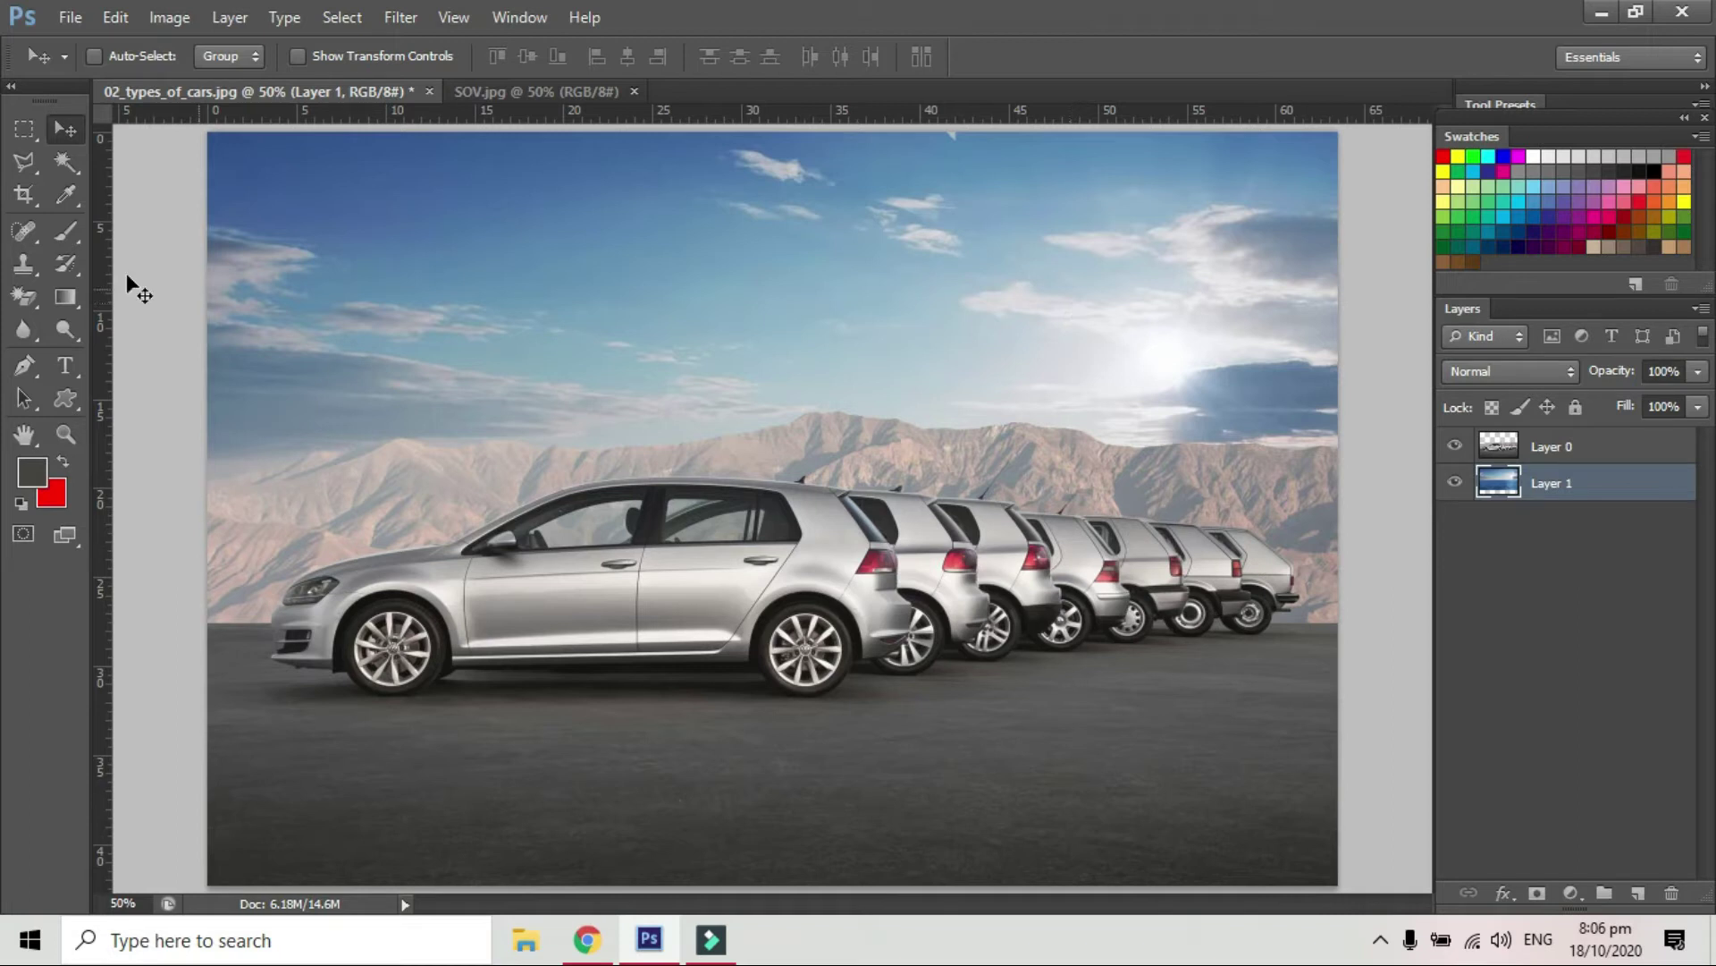
pyautogui.click(25, 306)
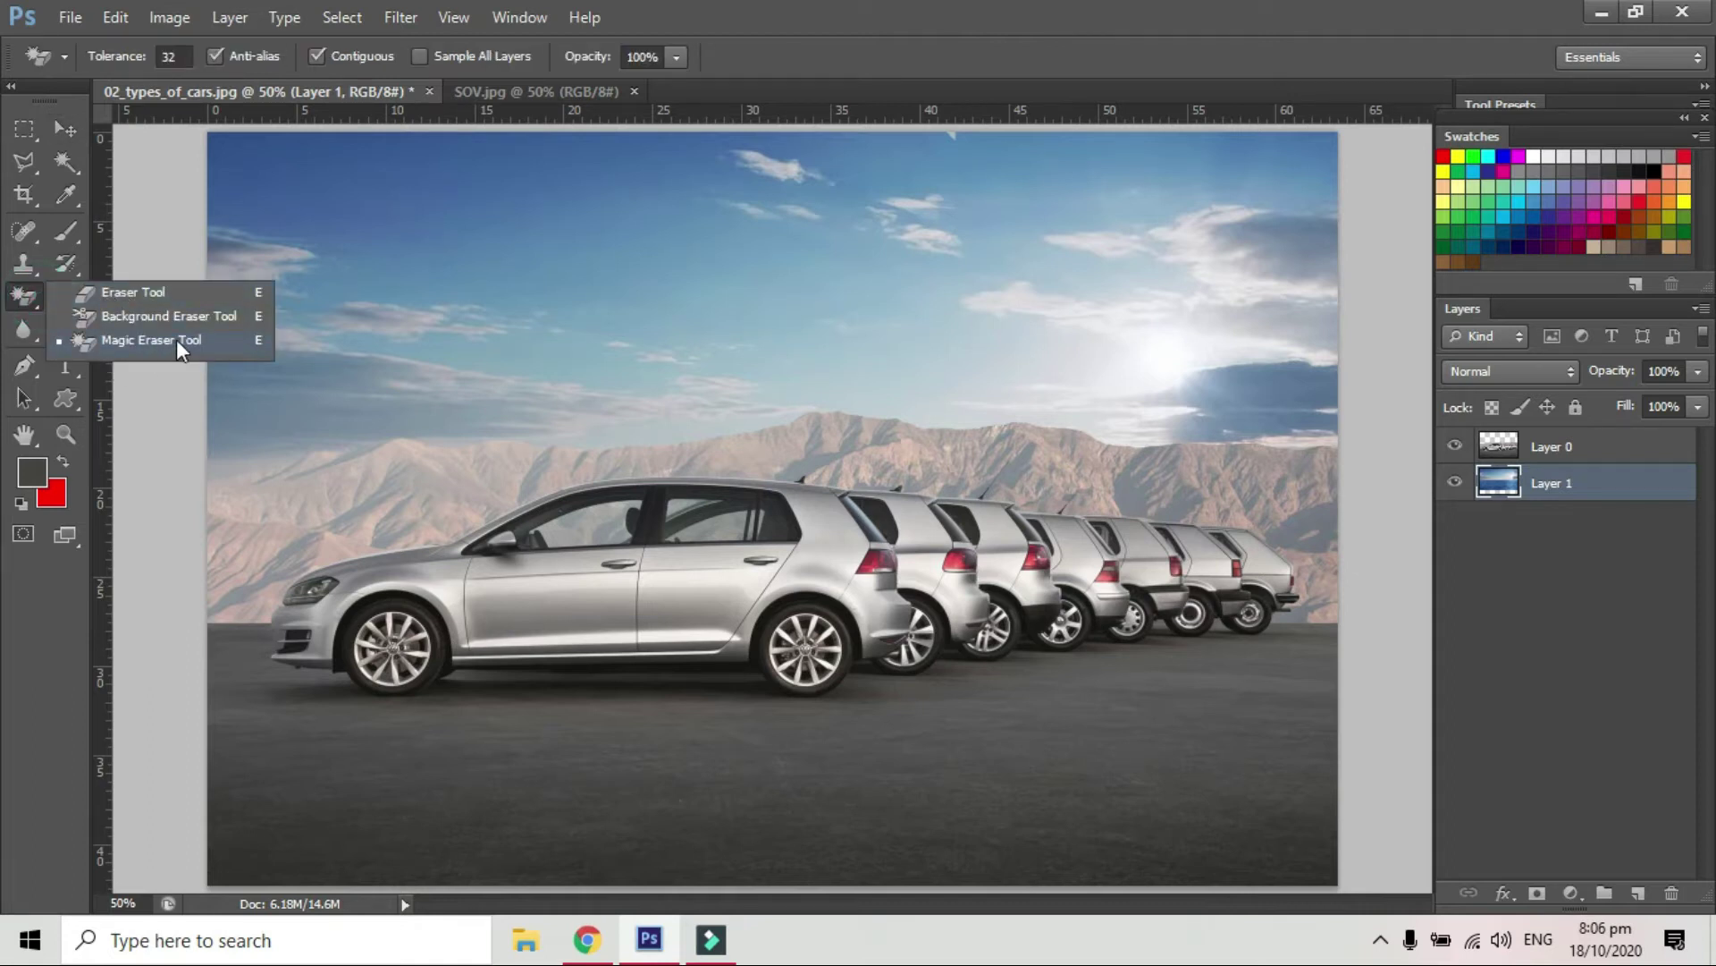
pyautogui.click(75, 122)
# Close SOV.jpg and close 02_types_of_cars.jpg without saving its changes.
pyautogui.click(547, 93)
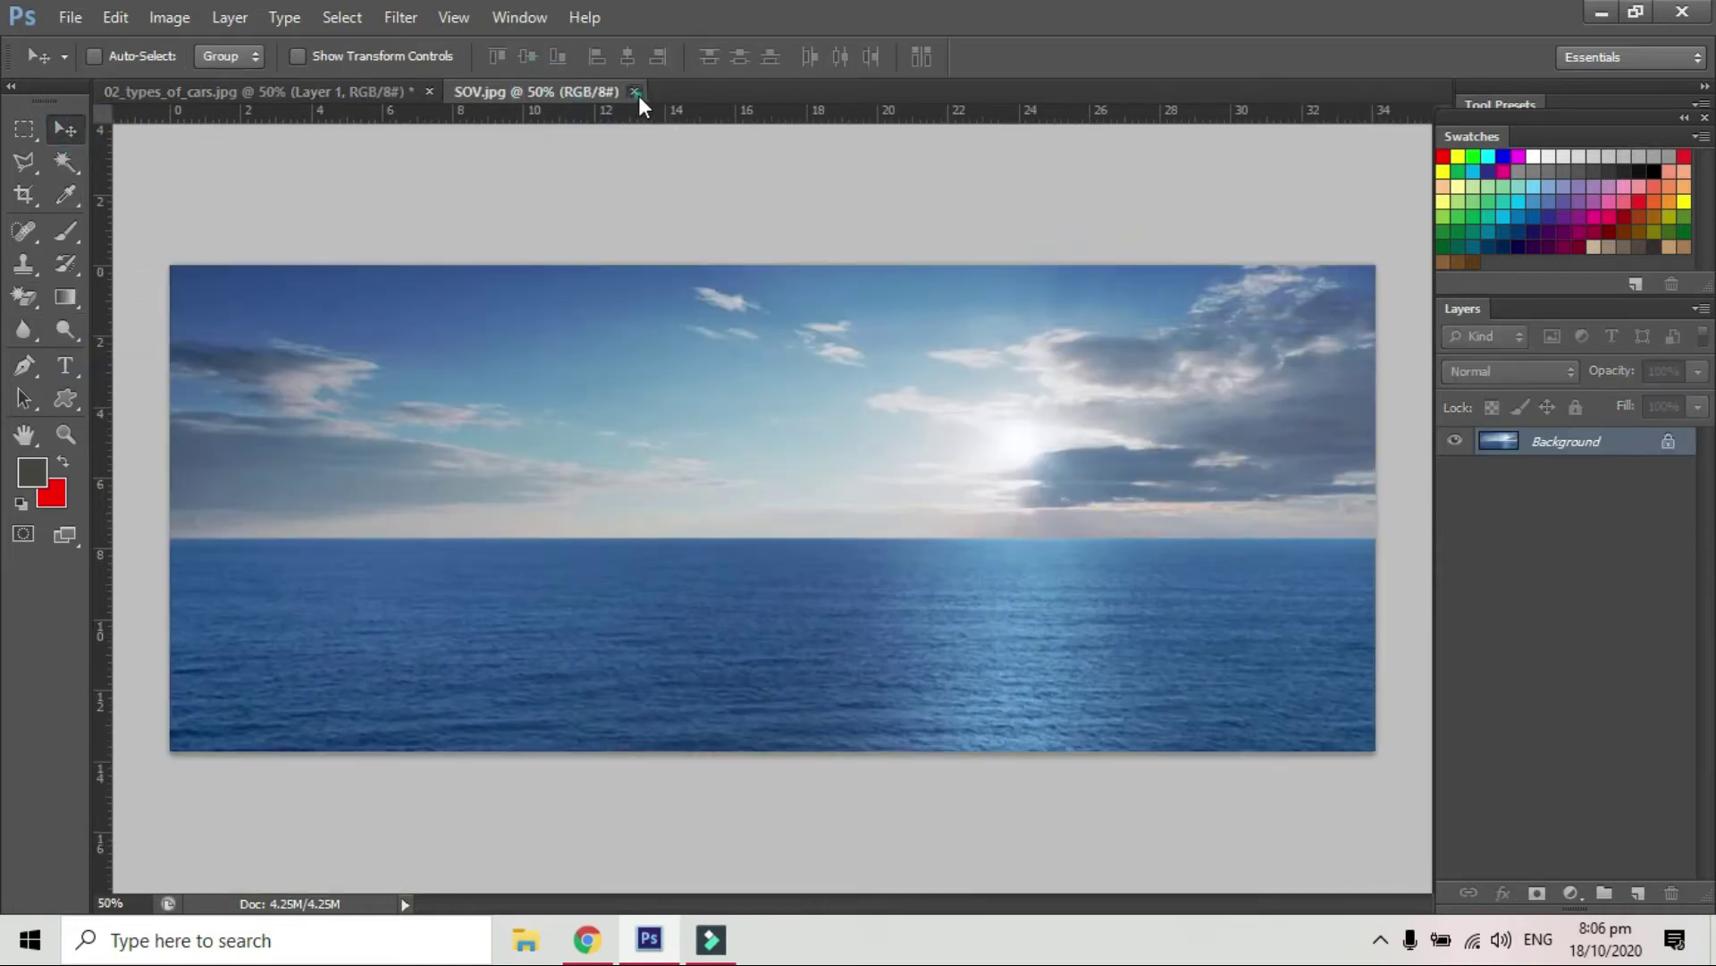
pyautogui.click(636, 93)
pyautogui.click(429, 90)
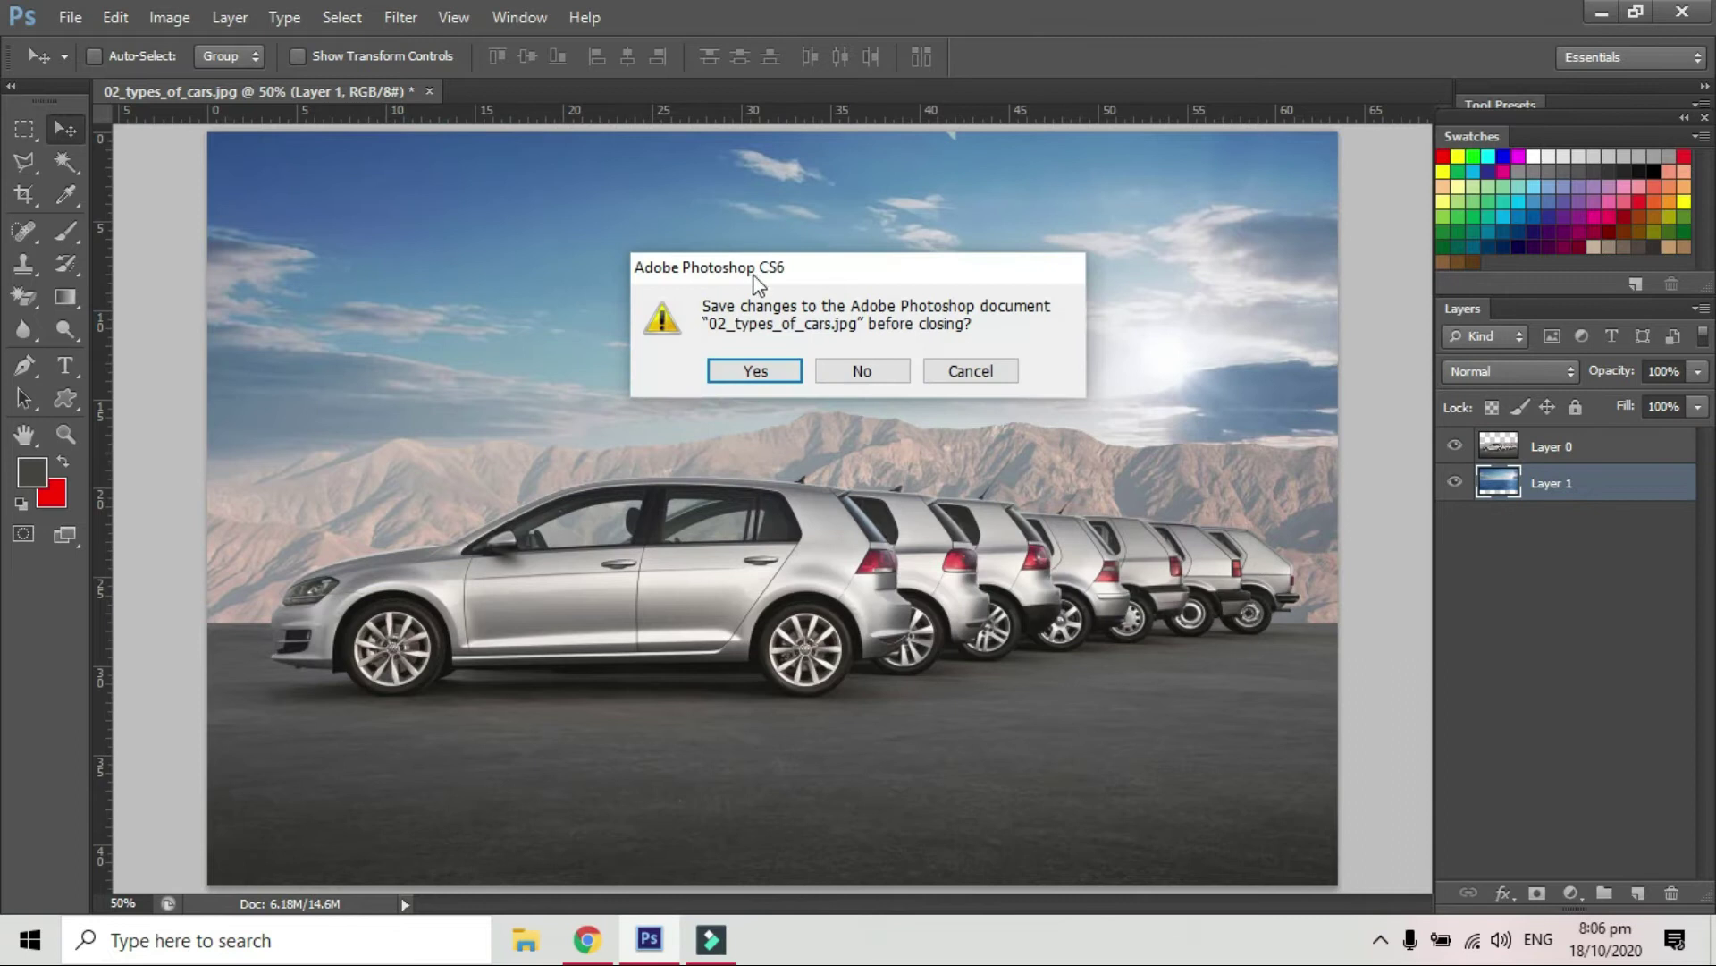
pyautogui.click(862, 368)
pyautogui.click(70, 17)
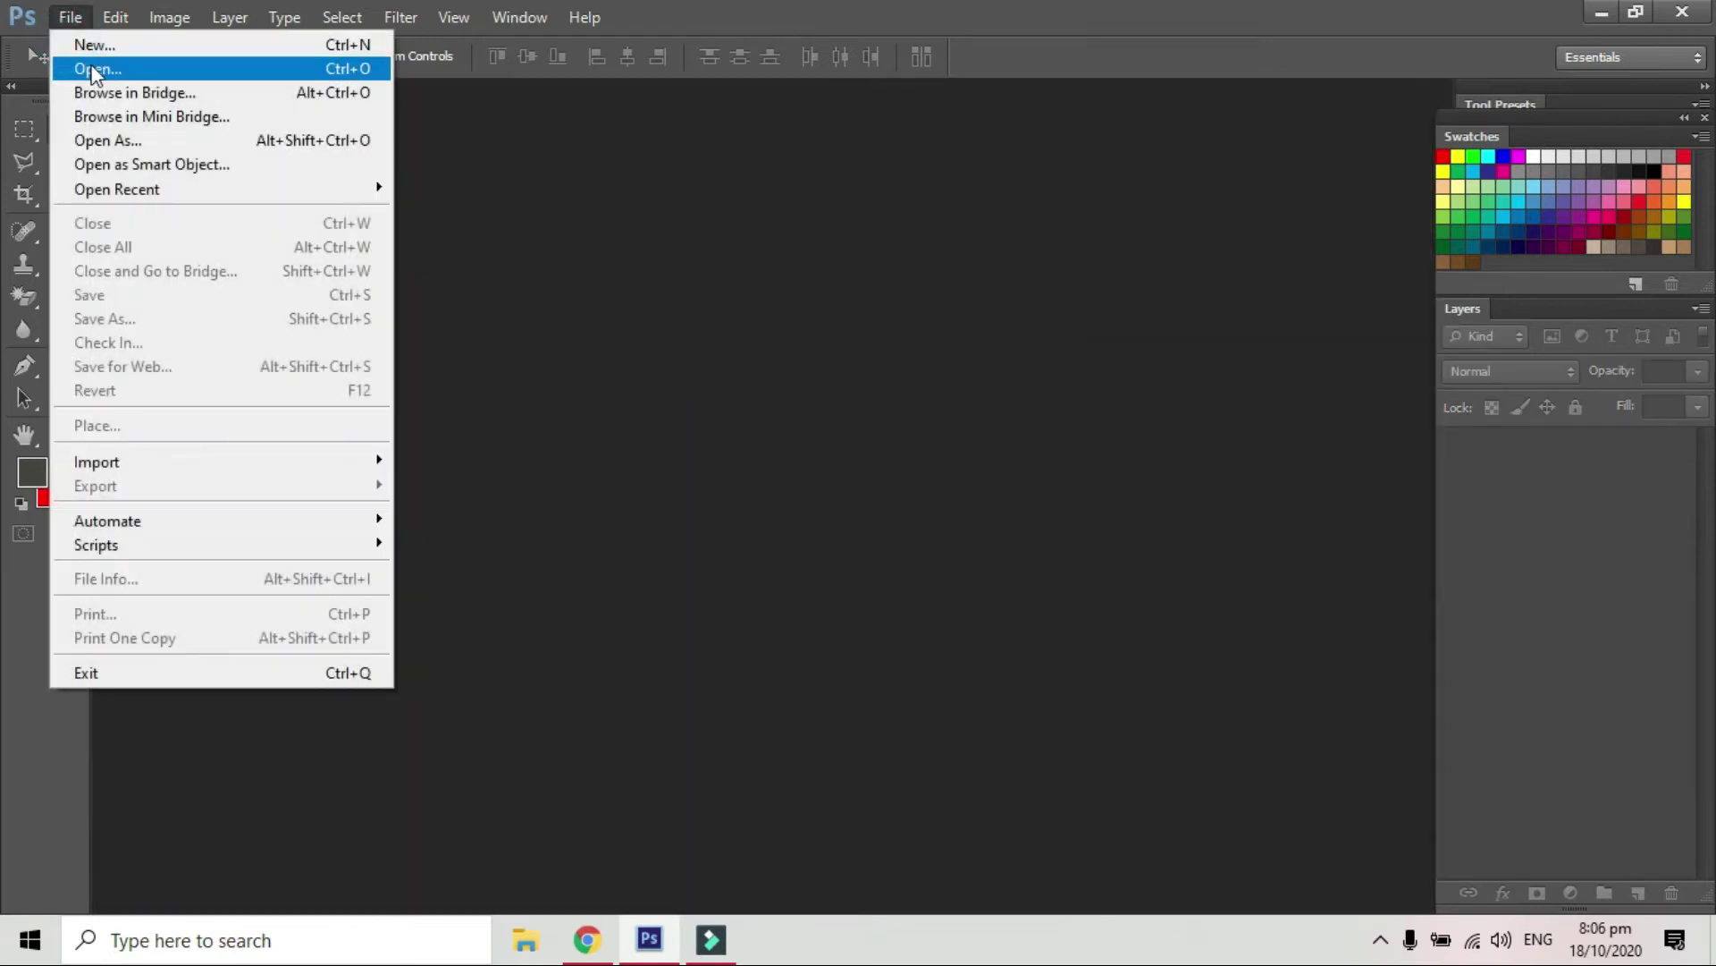
pyautogui.click(93, 69)
pyautogui.click(1130, 319)
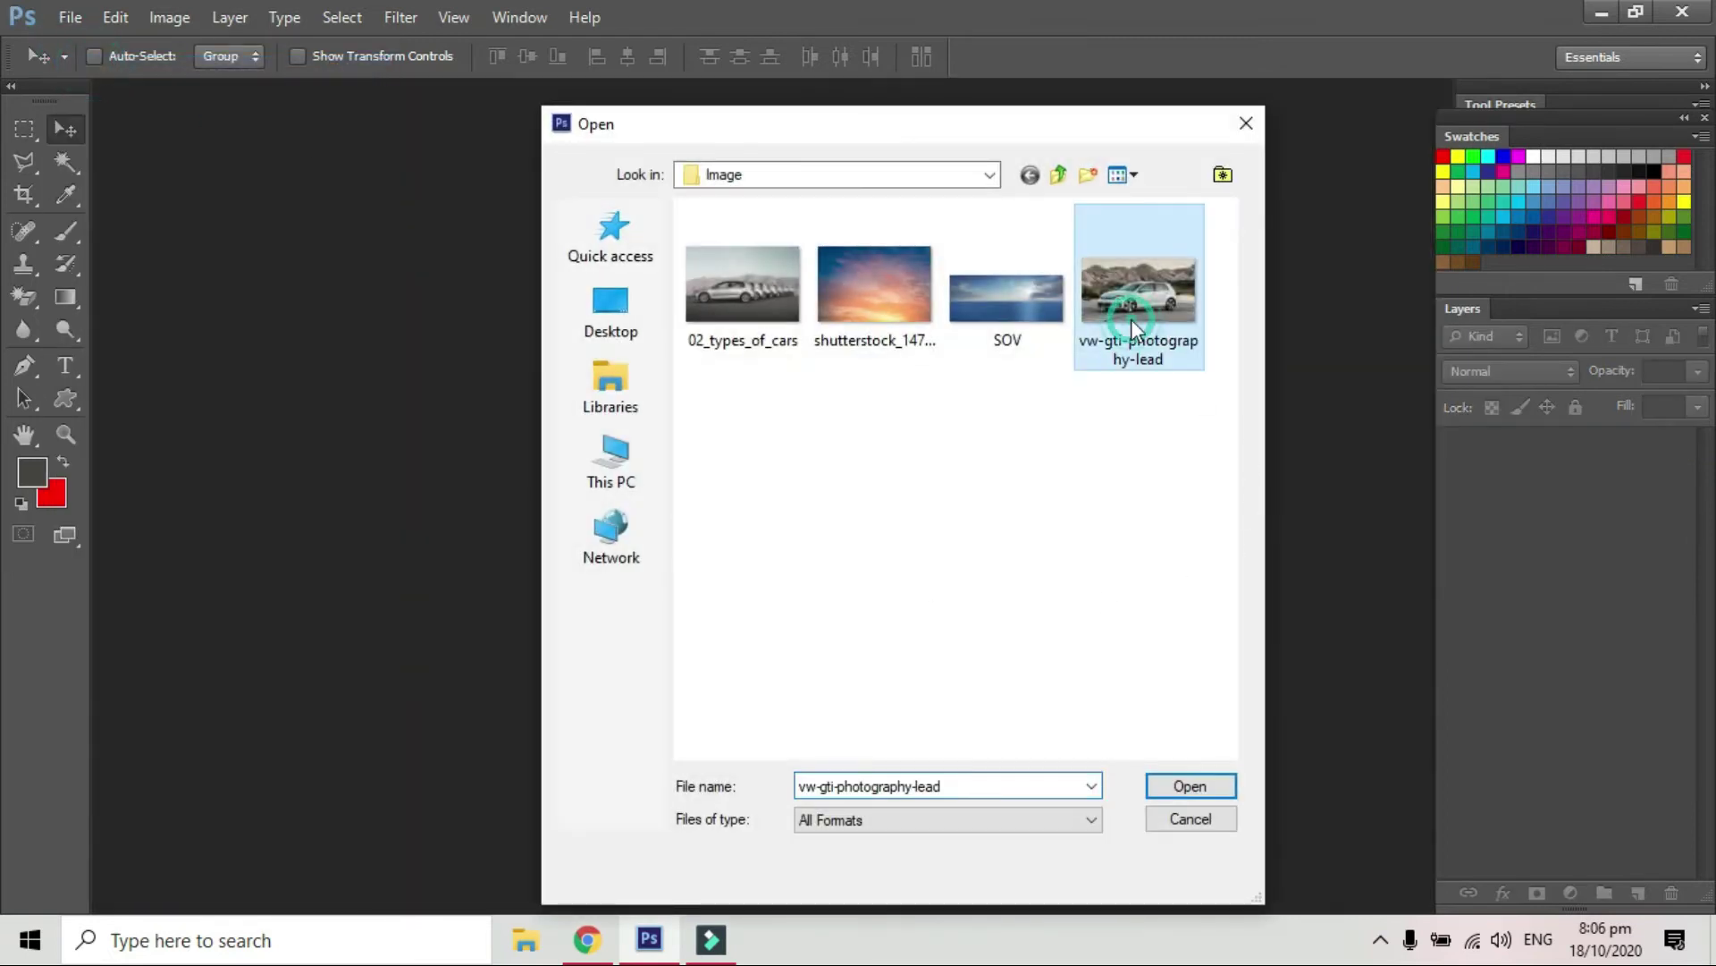
pyautogui.keyDown('ctrl'); pyautogui.click(854, 286); pyautogui.keyUp('ctrl')
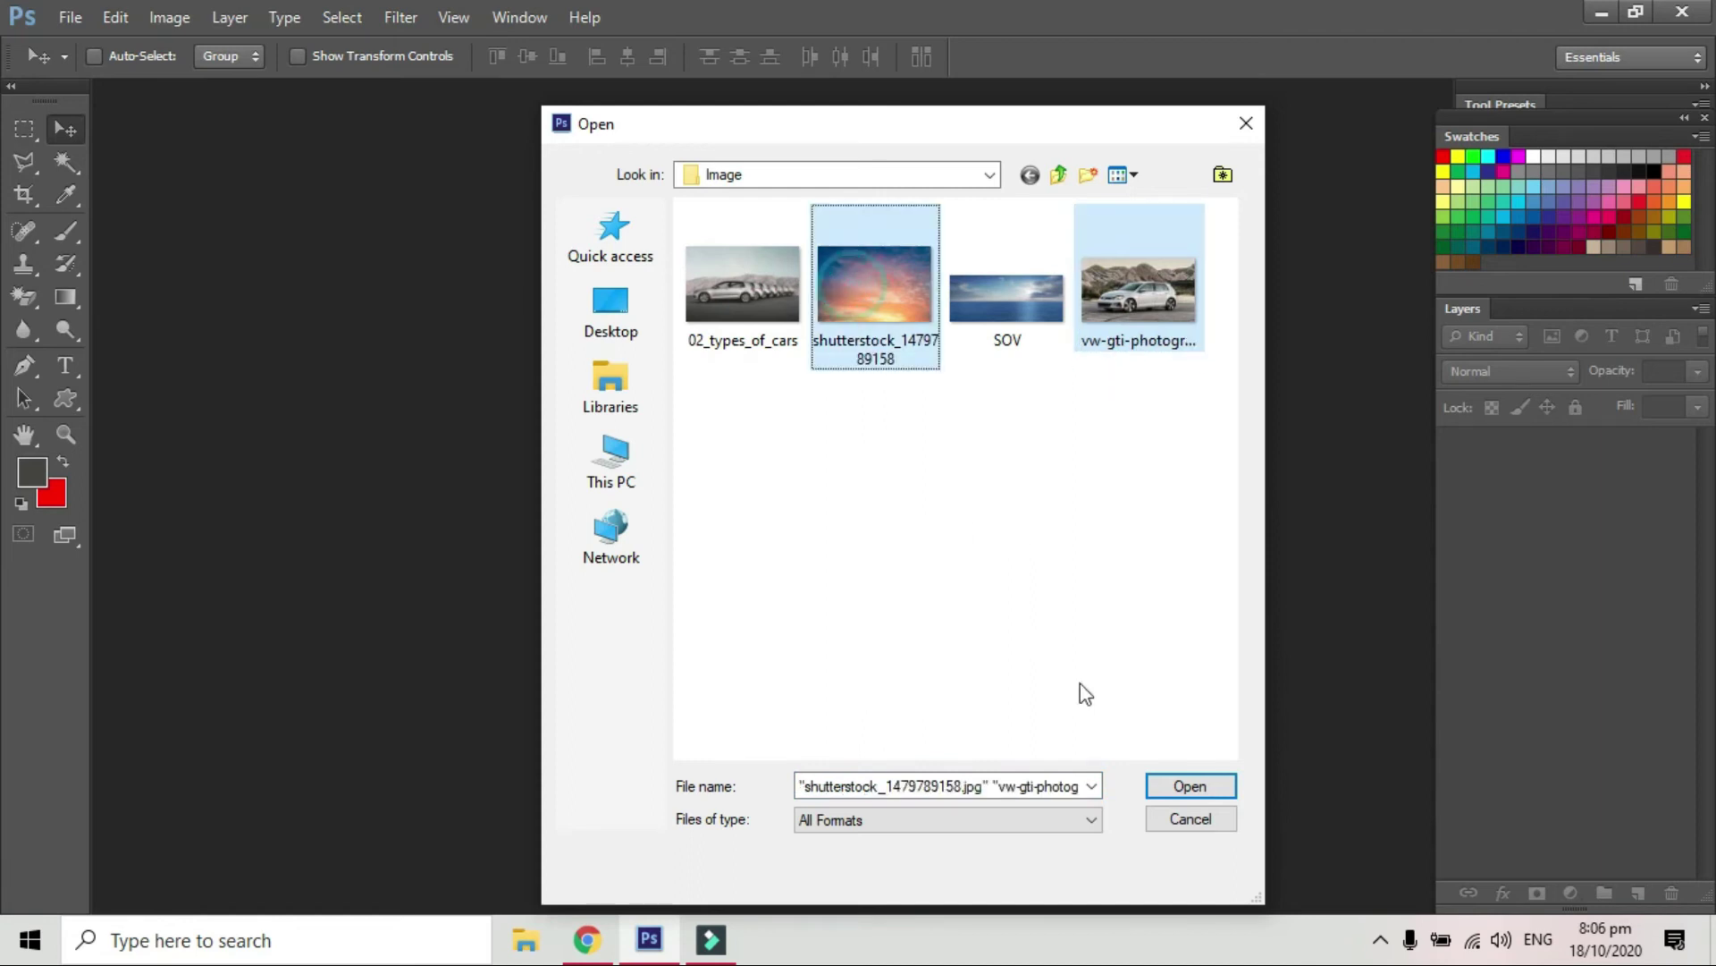
pyautogui.click(1193, 786)
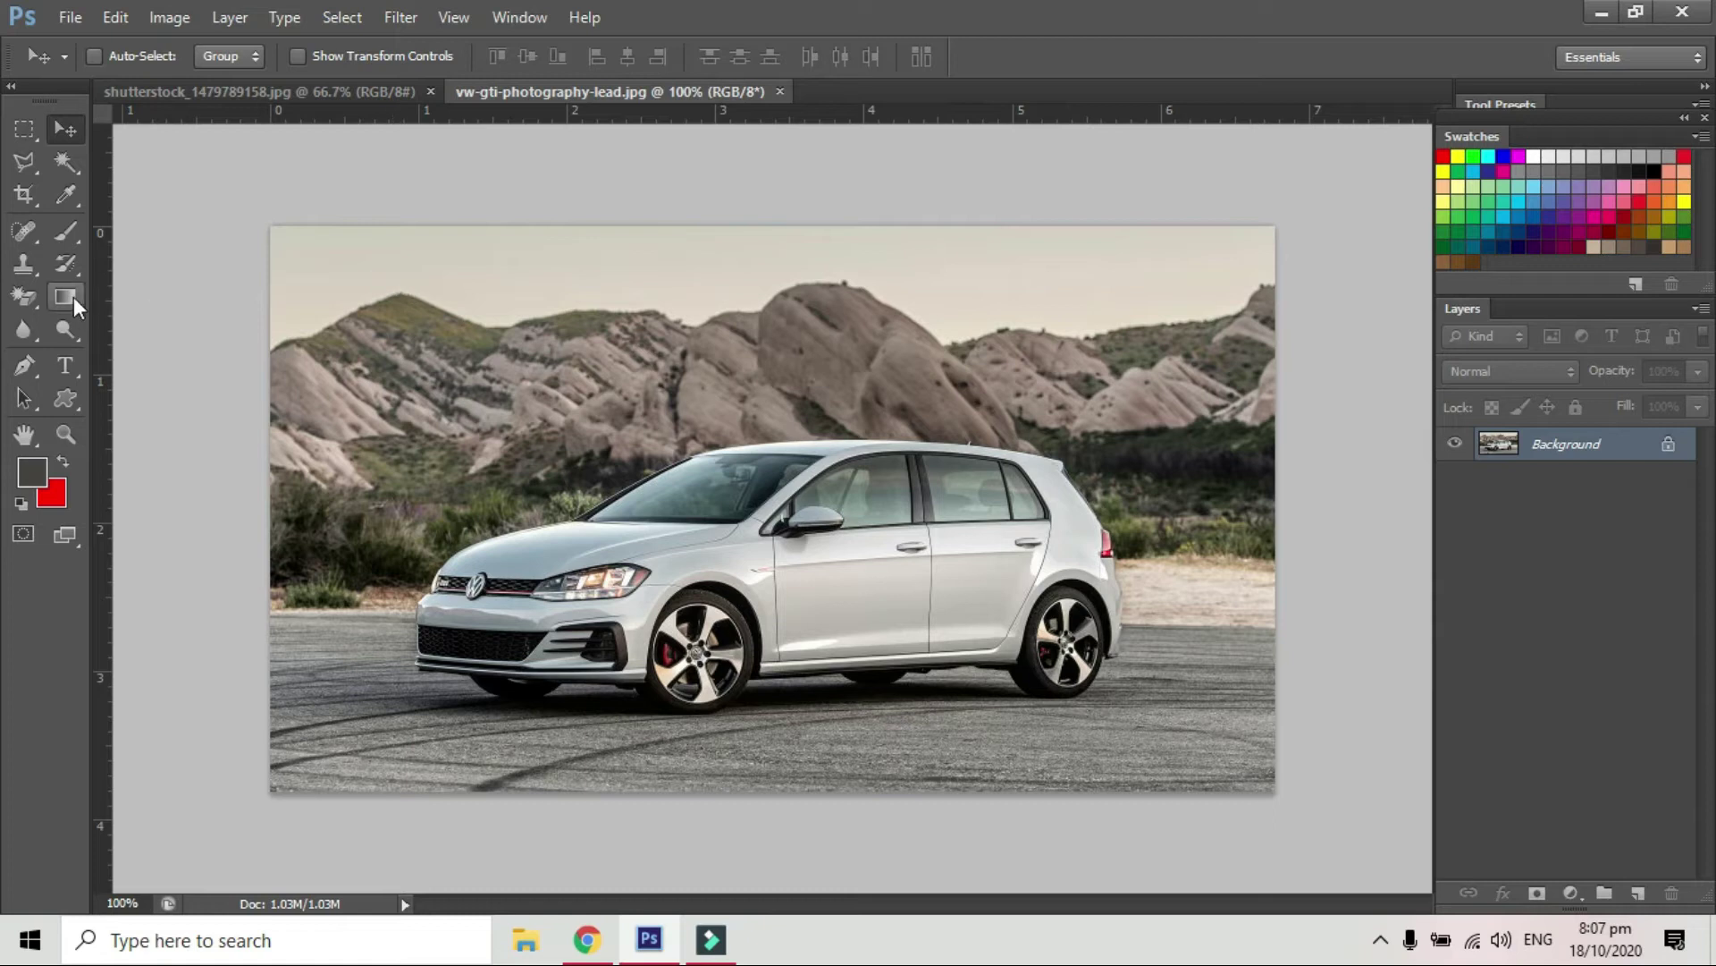
# Remove the sky behind the rocks in vw-gti-photography-lead.jpg with the Magic Eraser Tool at tolerance 32.
pyautogui.click(21, 299)
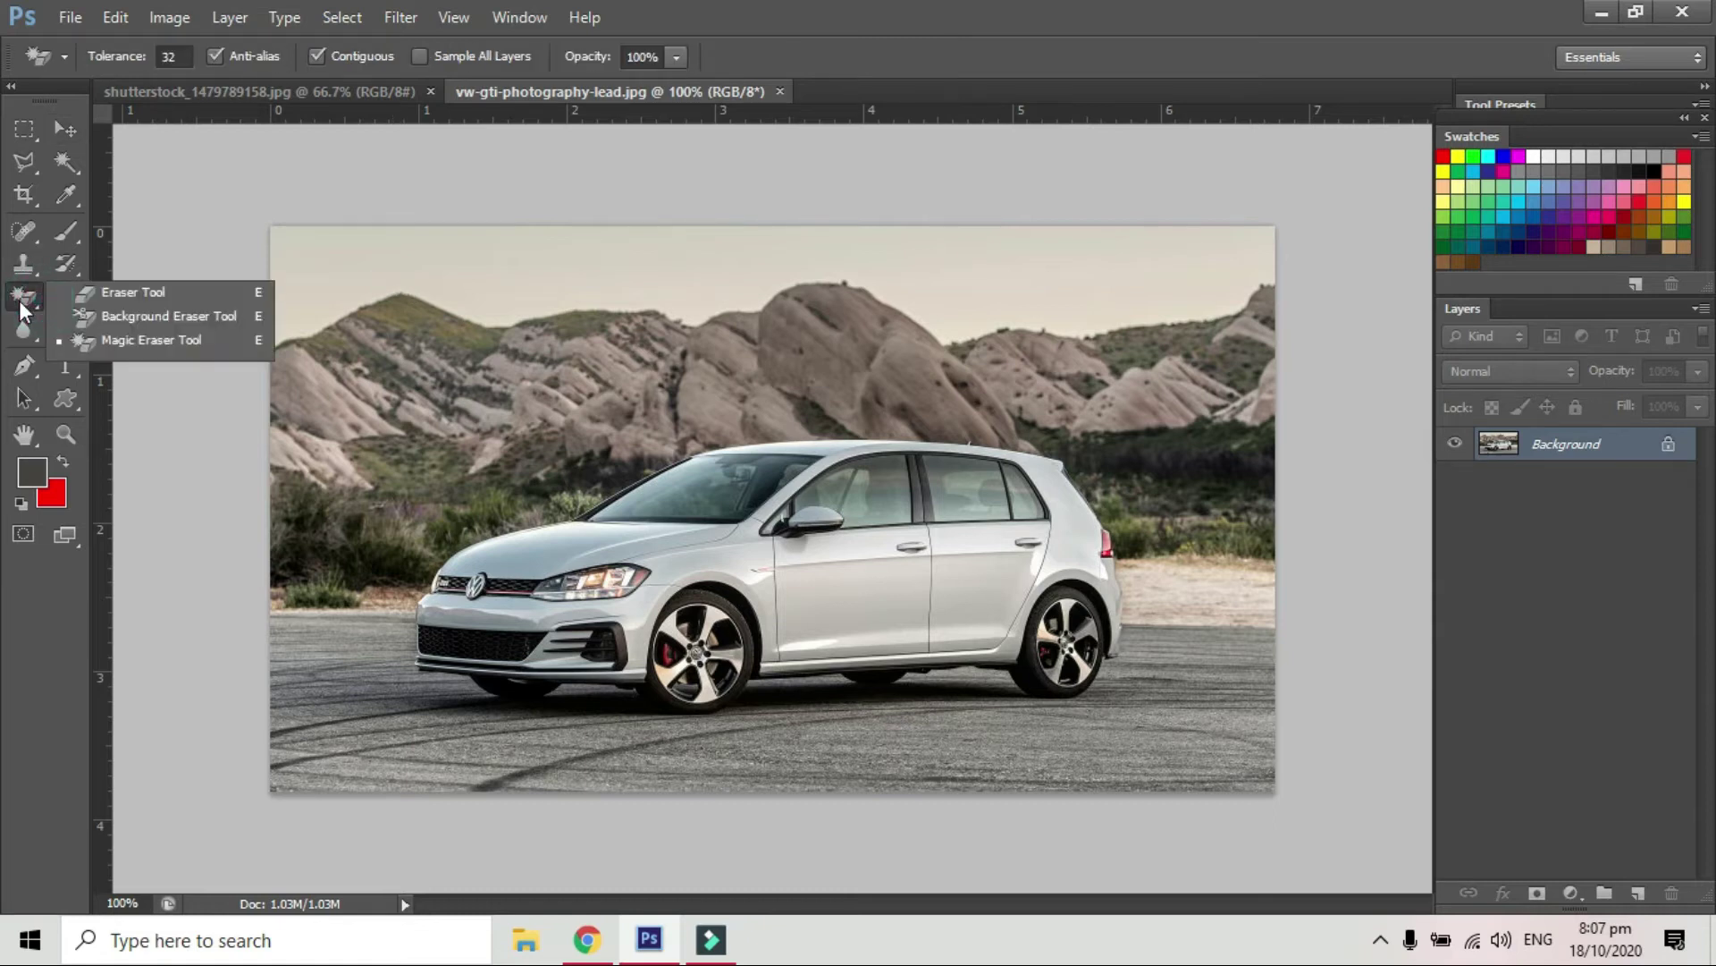
pyautogui.click(179, 340)
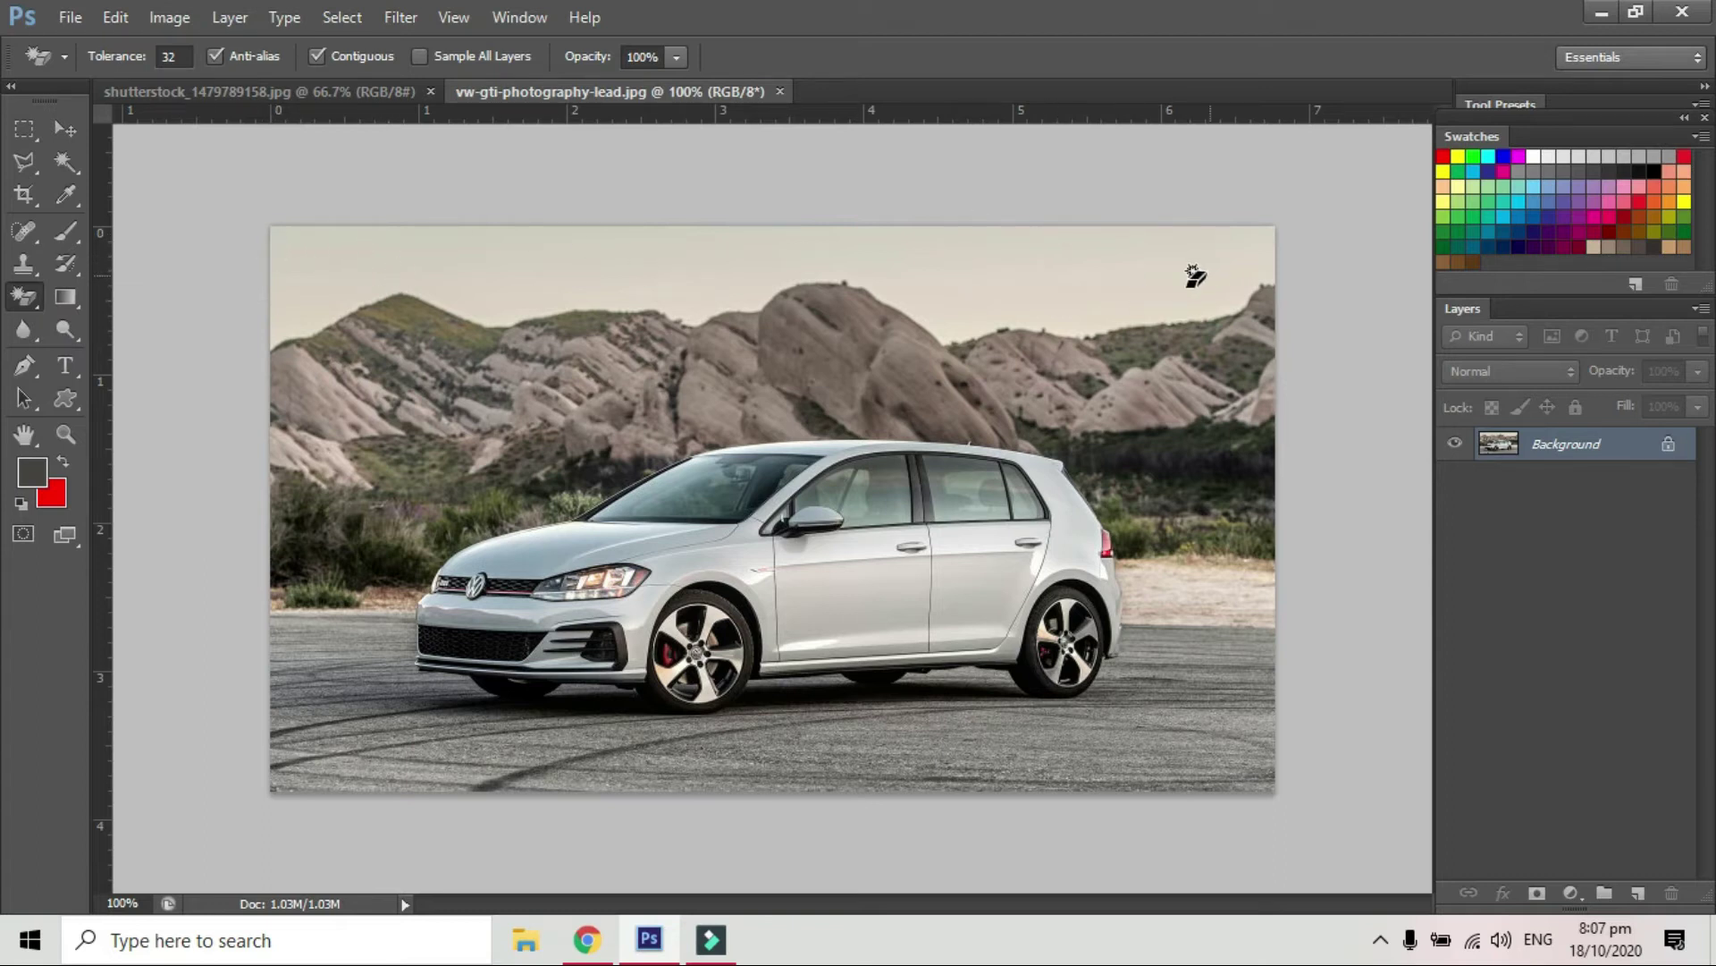
pyautogui.click(343, 237)
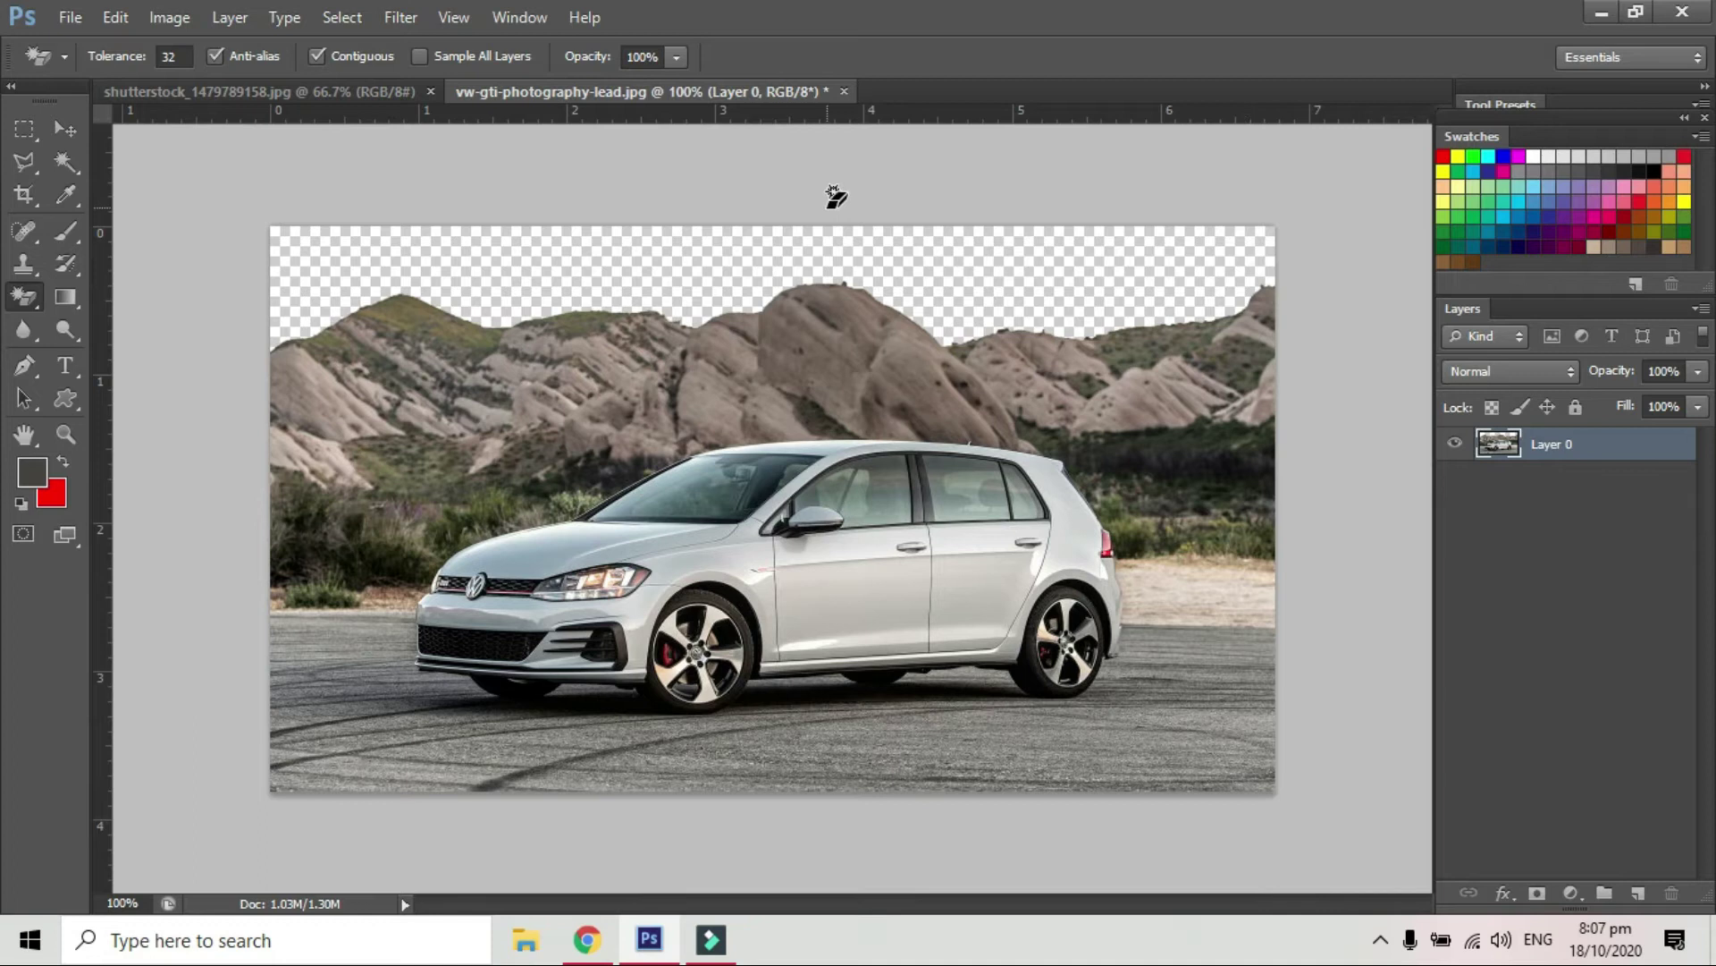
# Add the sunset sky from shutterstock_1479789158.jpg to vw-gti-photography-lead.jpg and place its layer beneath the car layer.
pyautogui.click(63, 126)
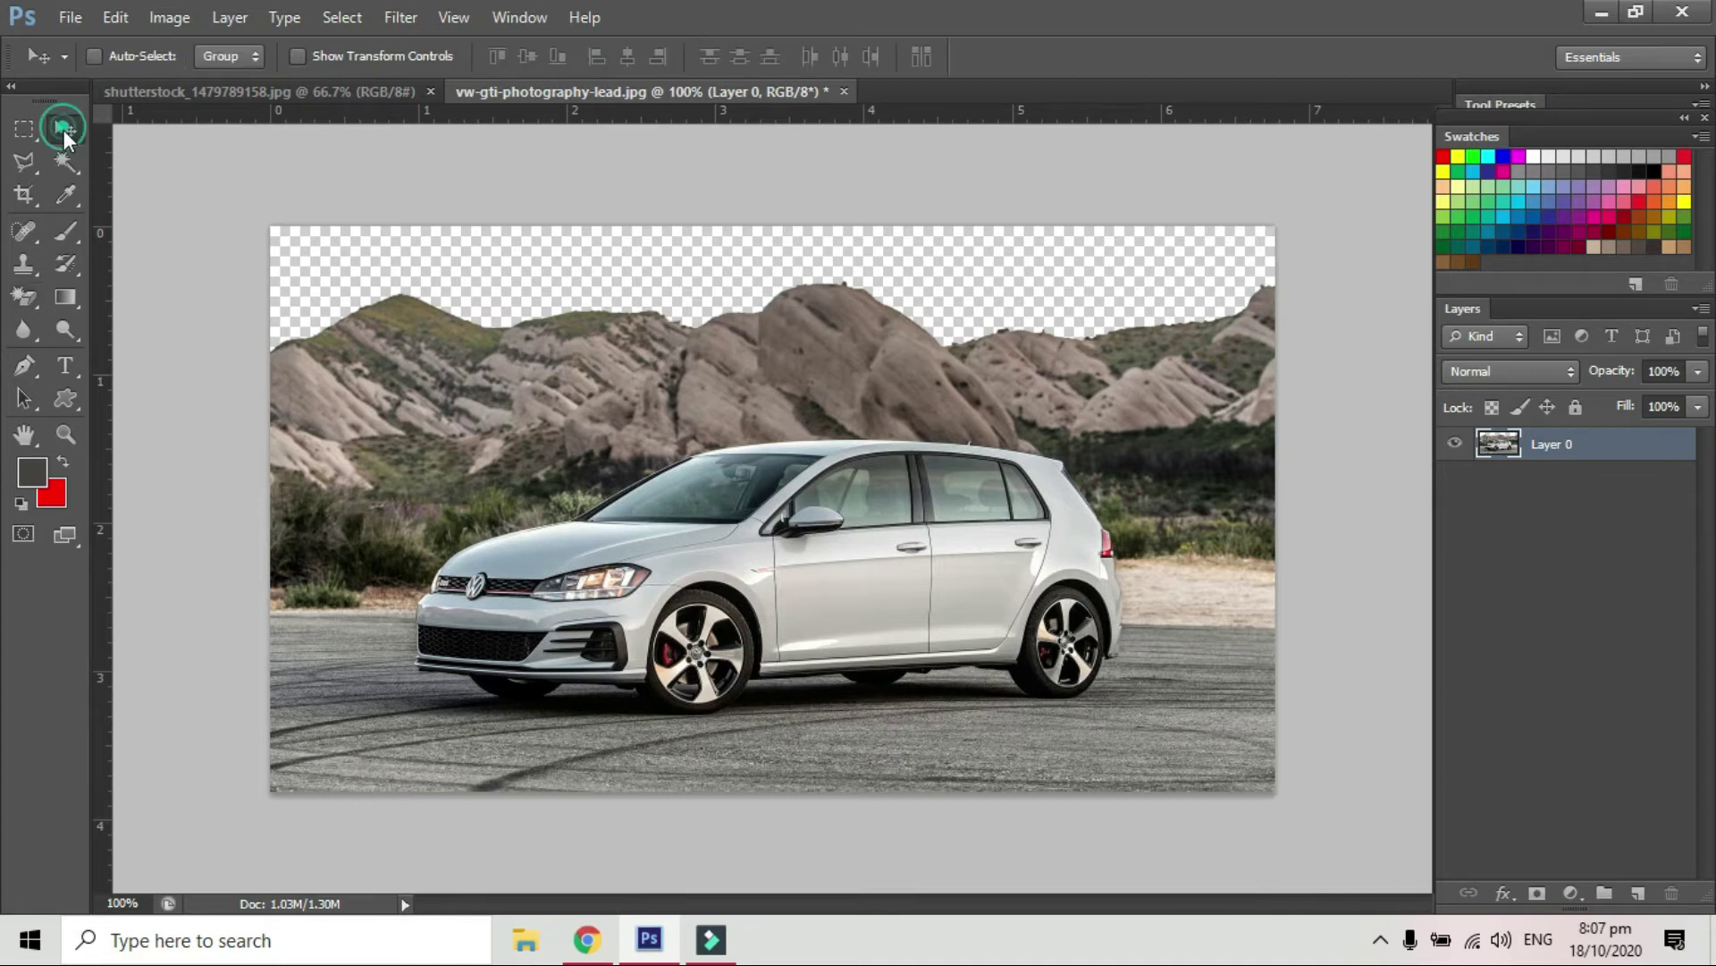
pyautogui.click(182, 96)
pyautogui.moveTo(674, 387); pyautogui.dragTo(643, 358)
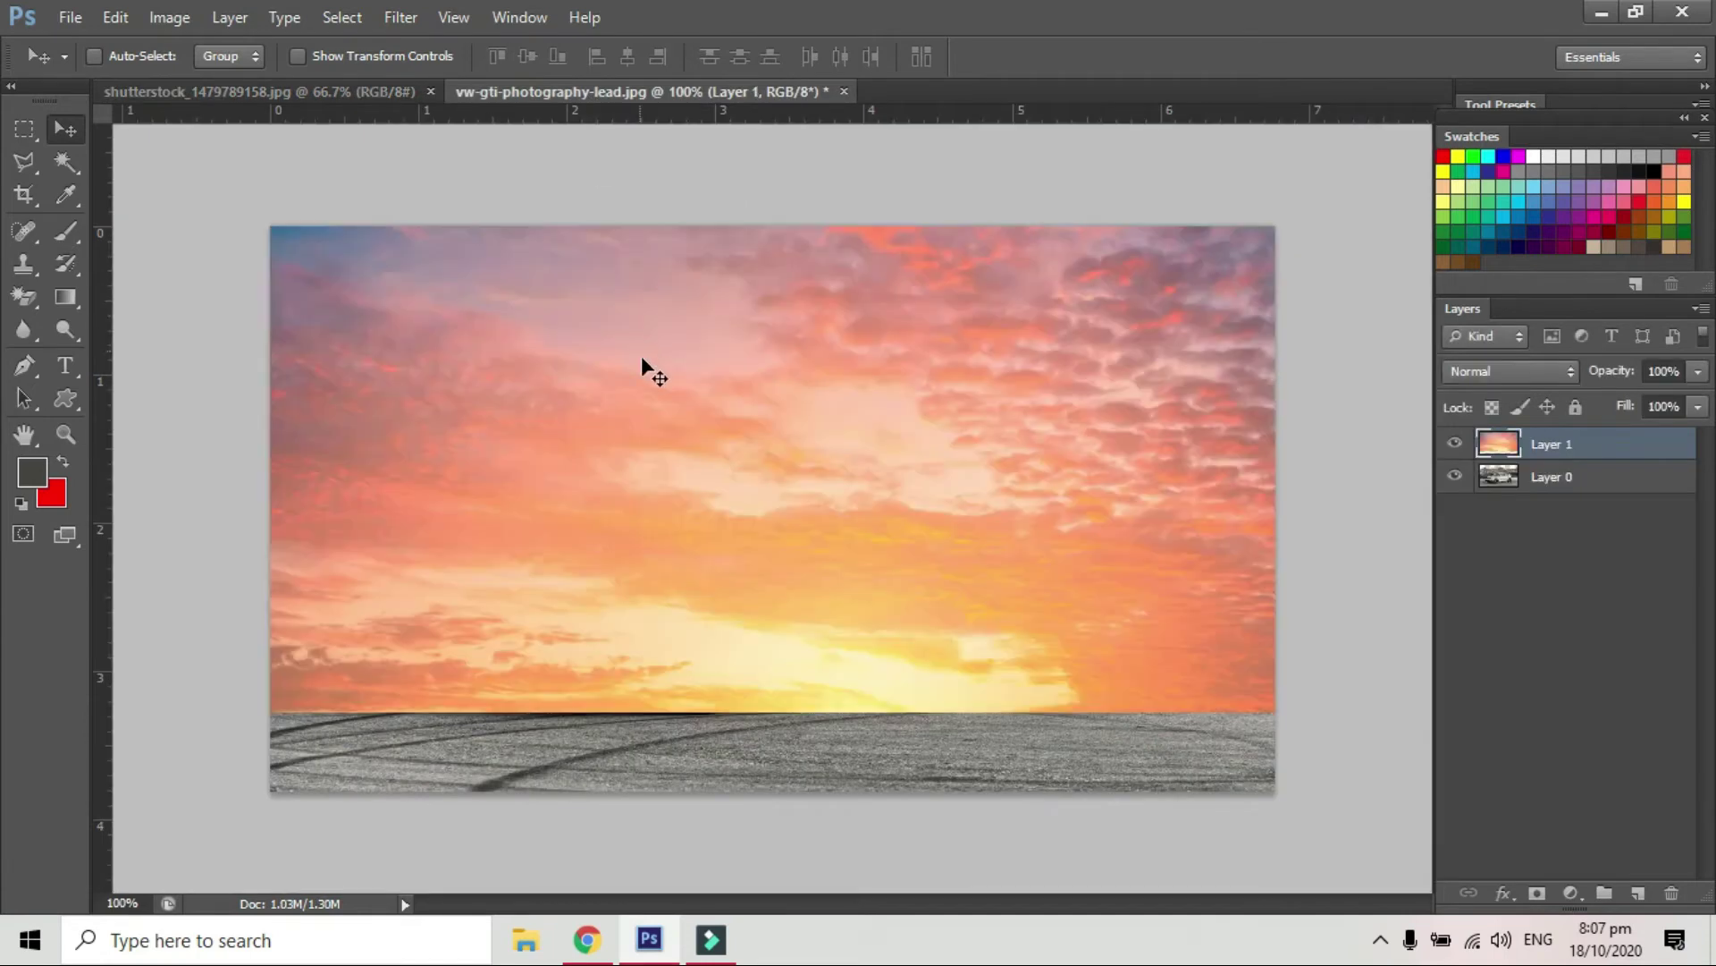
pyautogui.moveTo(1582, 450); pyautogui.dragTo(1581, 543)
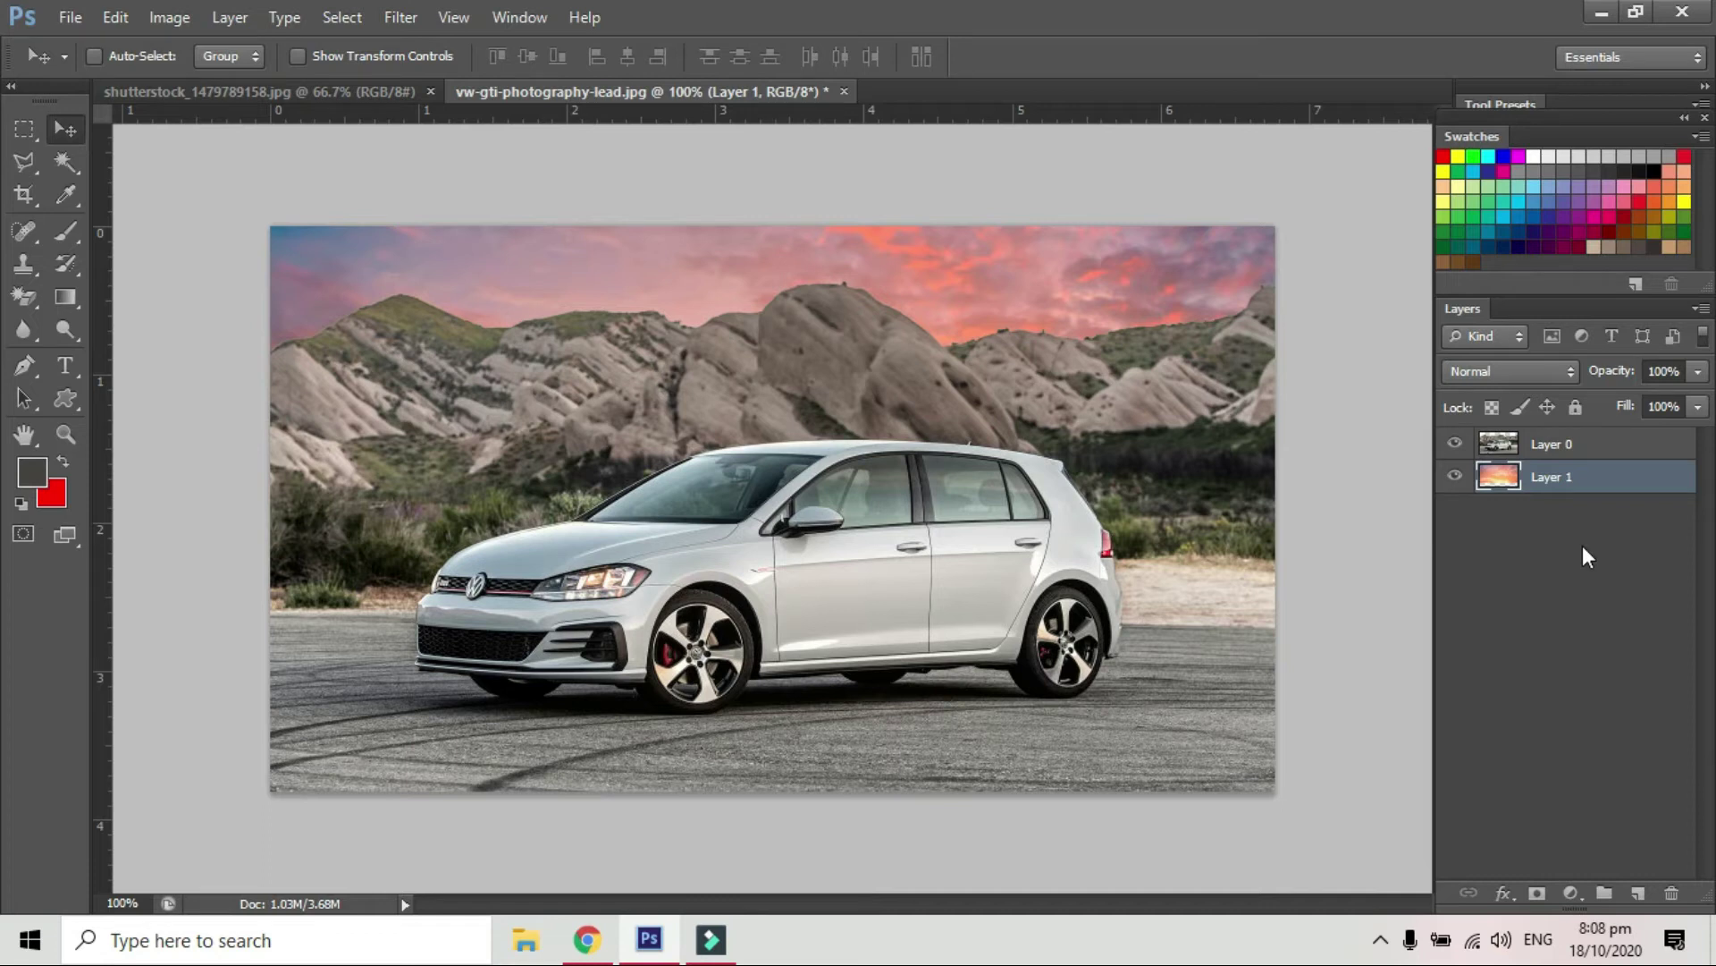
# Close vw-gti-photography-lead.jpg without saving its changes and close shutterstock_1479789158.jpg.
pyautogui.click(844, 91)
pyautogui.click(851, 372)
pyautogui.click(430, 91)
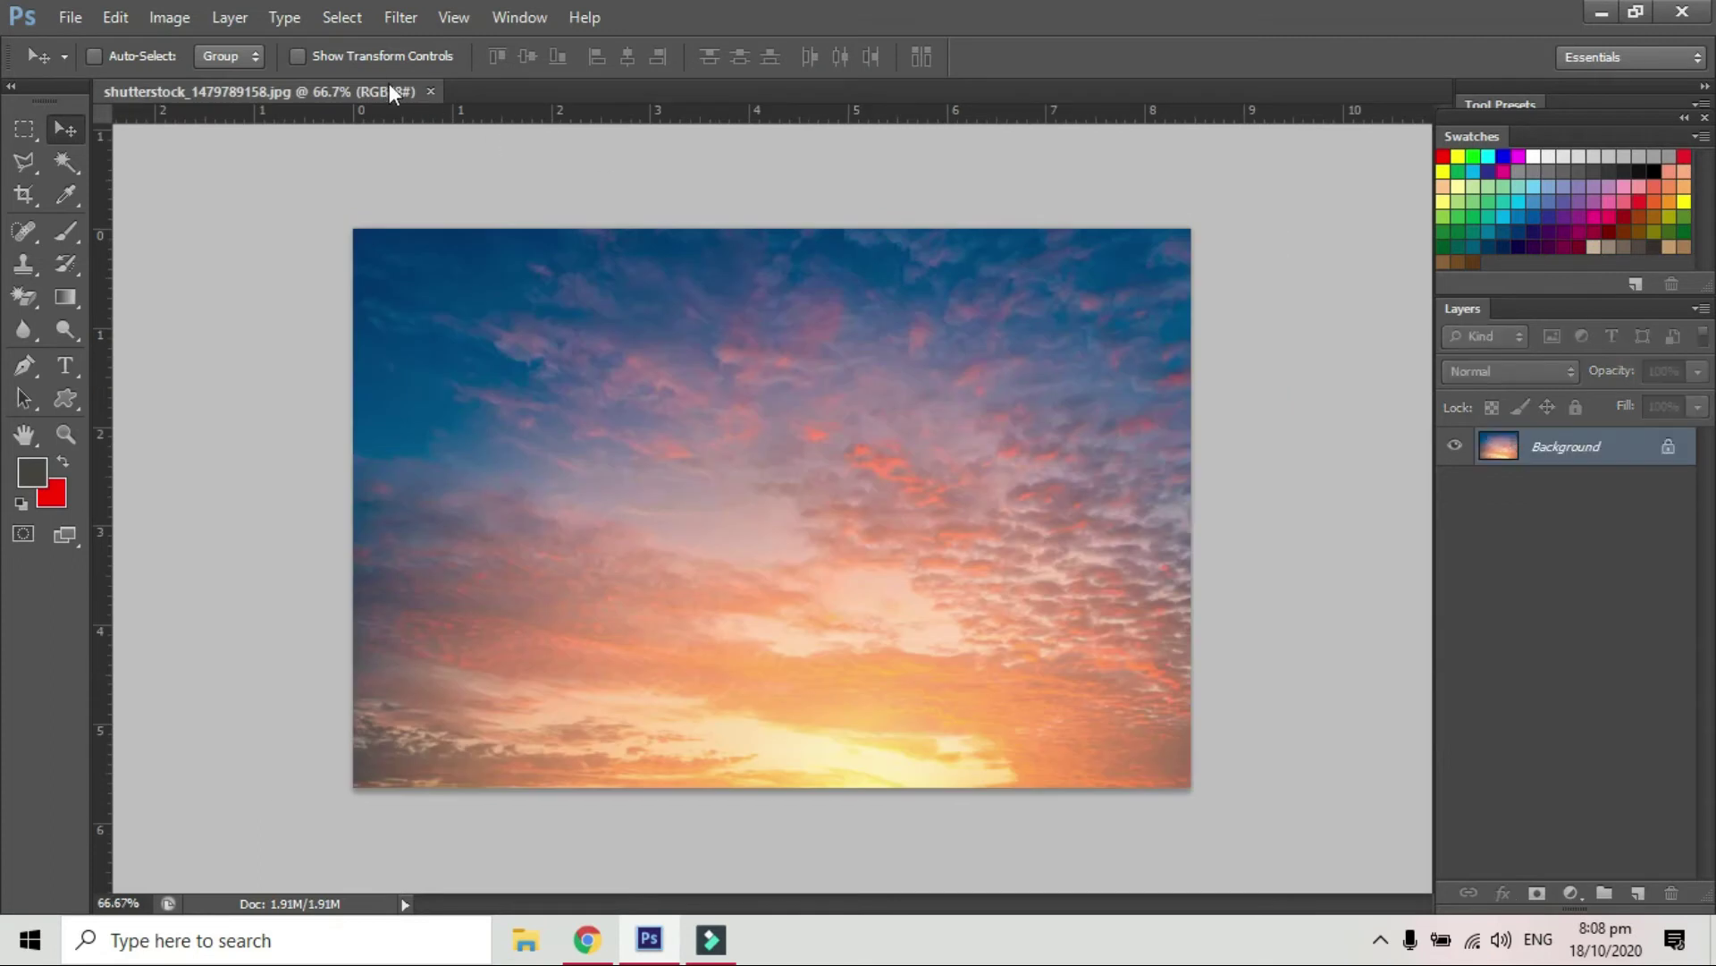
pyautogui.click(431, 89)
# Open the 02_types_of_cars image from the Image folder.
pyautogui.click(61, 20)
pyautogui.click(107, 65)
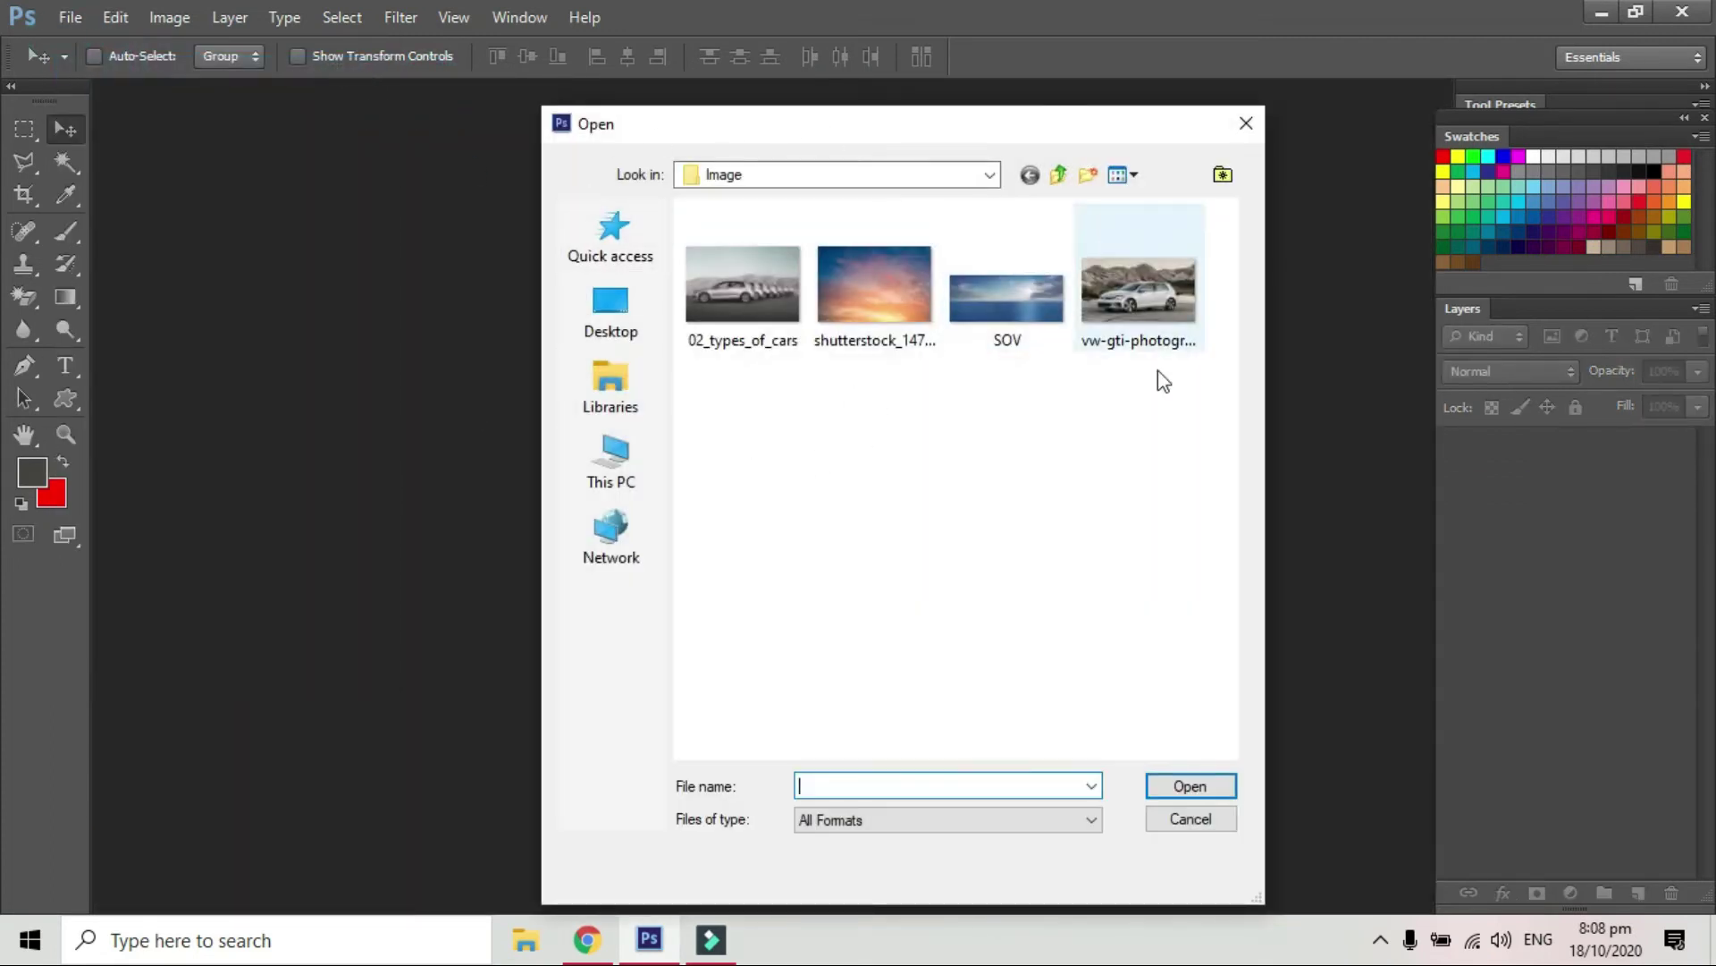
pyautogui.click(728, 332)
pyautogui.click(1153, 788)
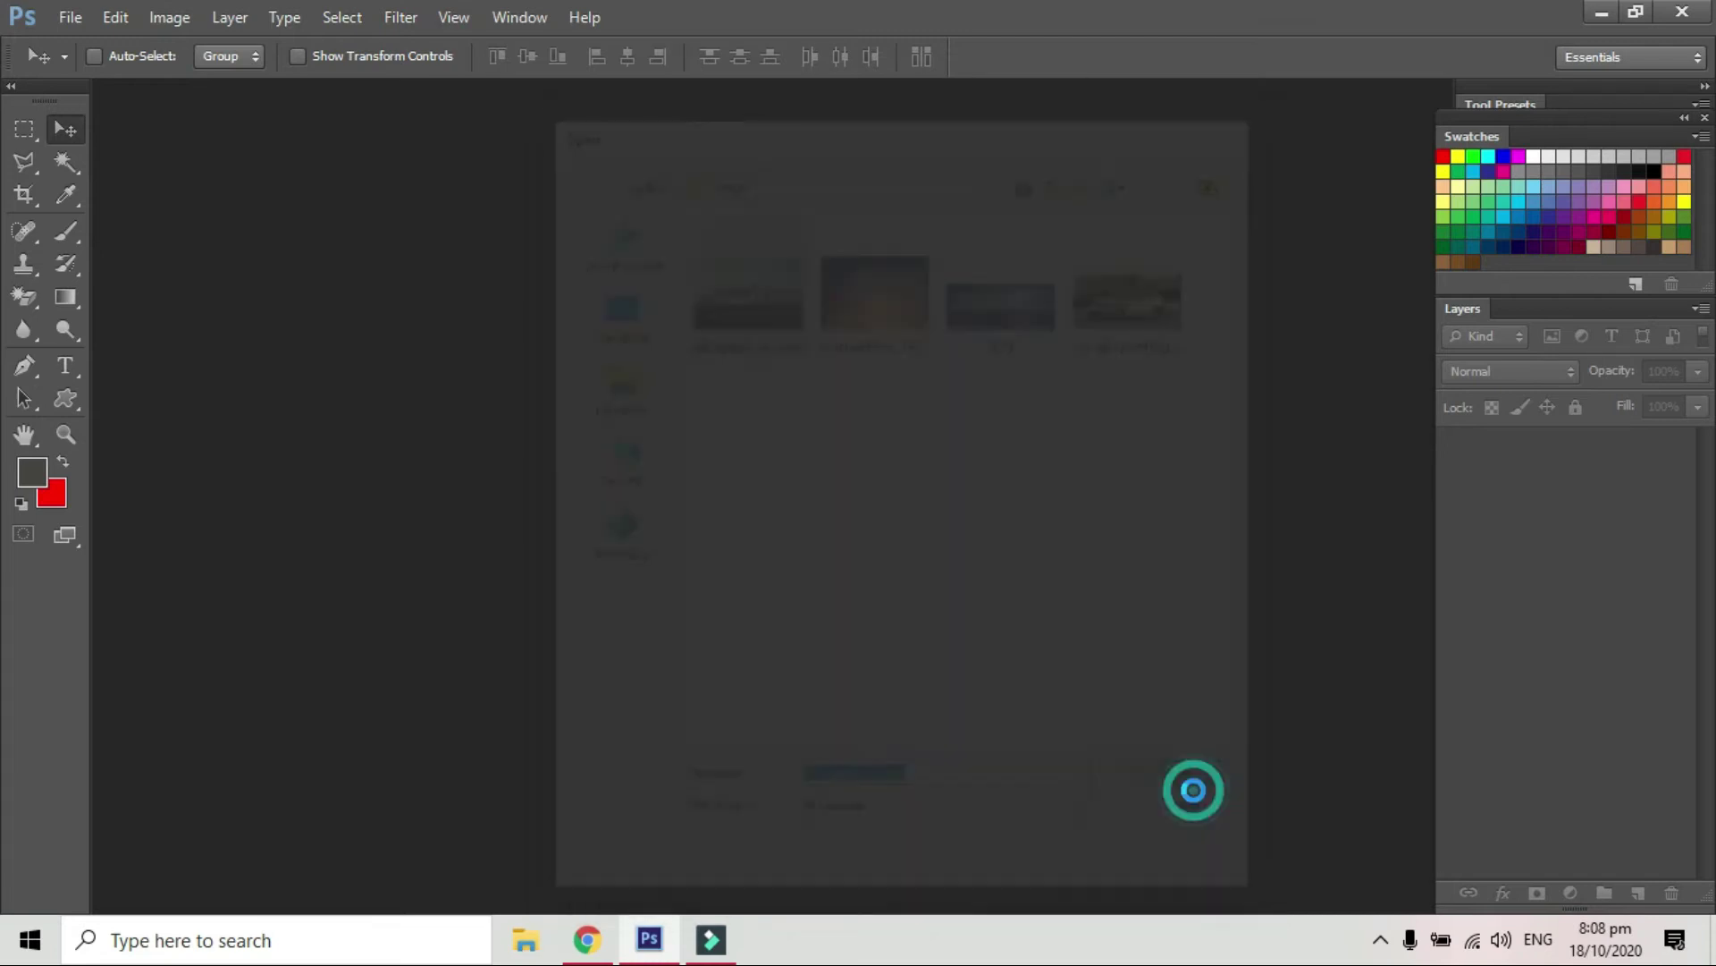
# Try erasing the sky above the mountains with the Background Eraser Tool at 100% tolerance, and revert the image.
pyautogui.click(23, 296)
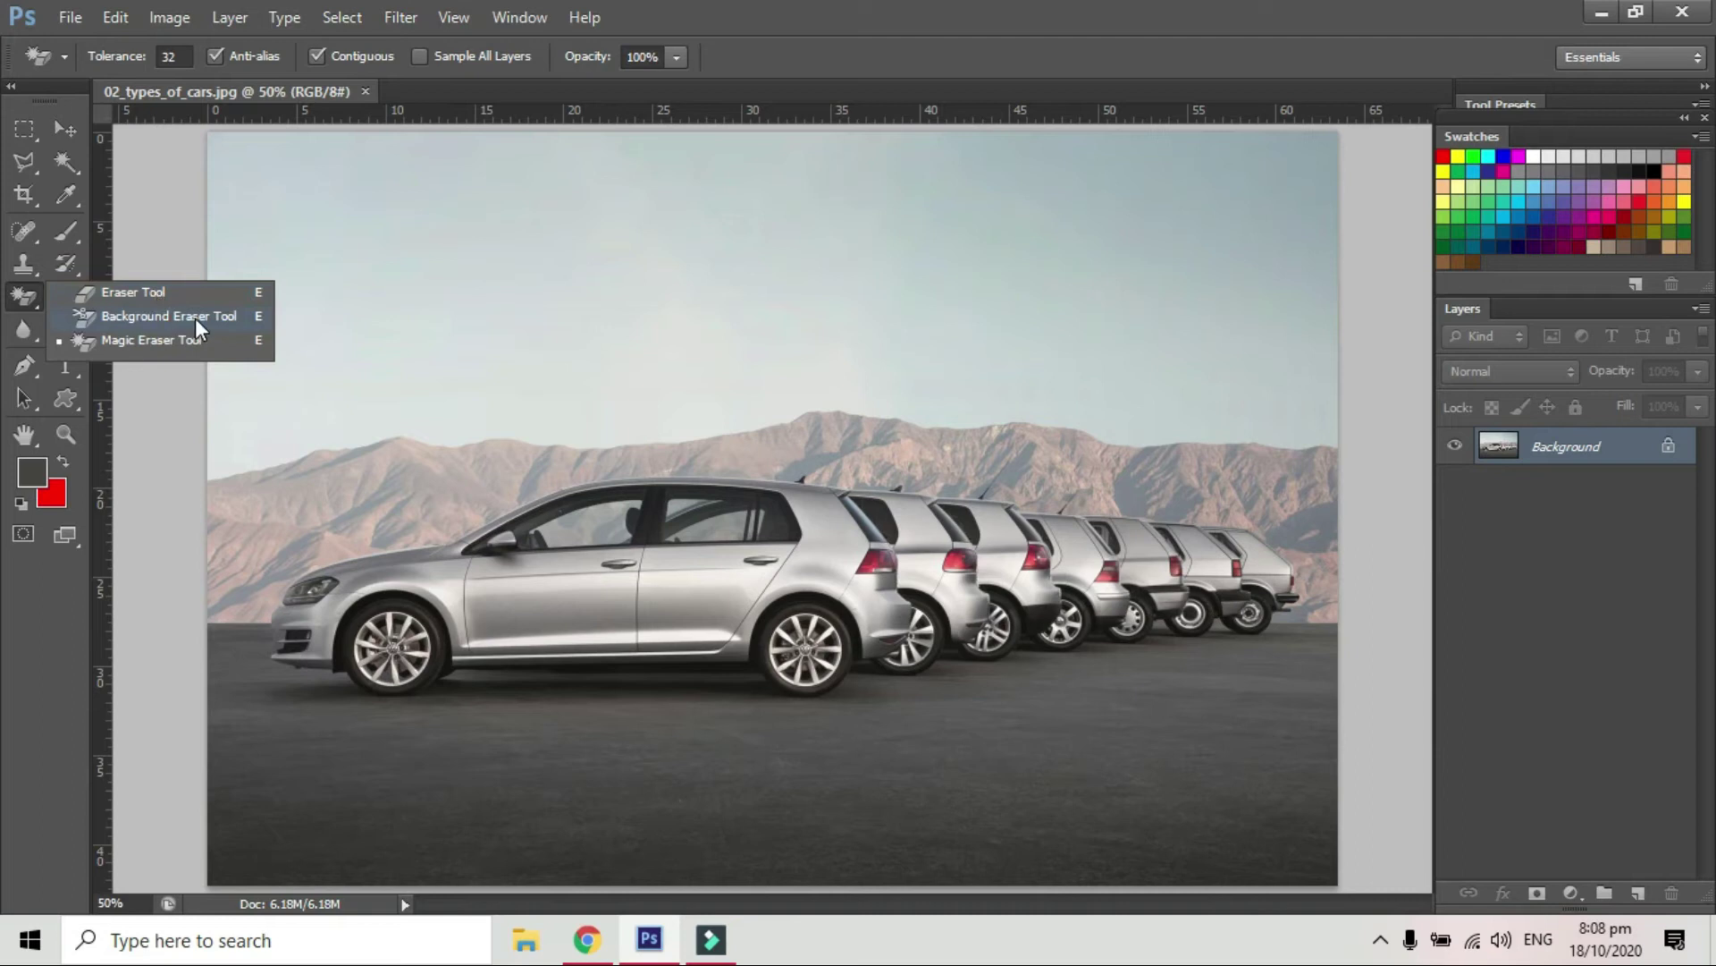
pyautogui.click(194, 318)
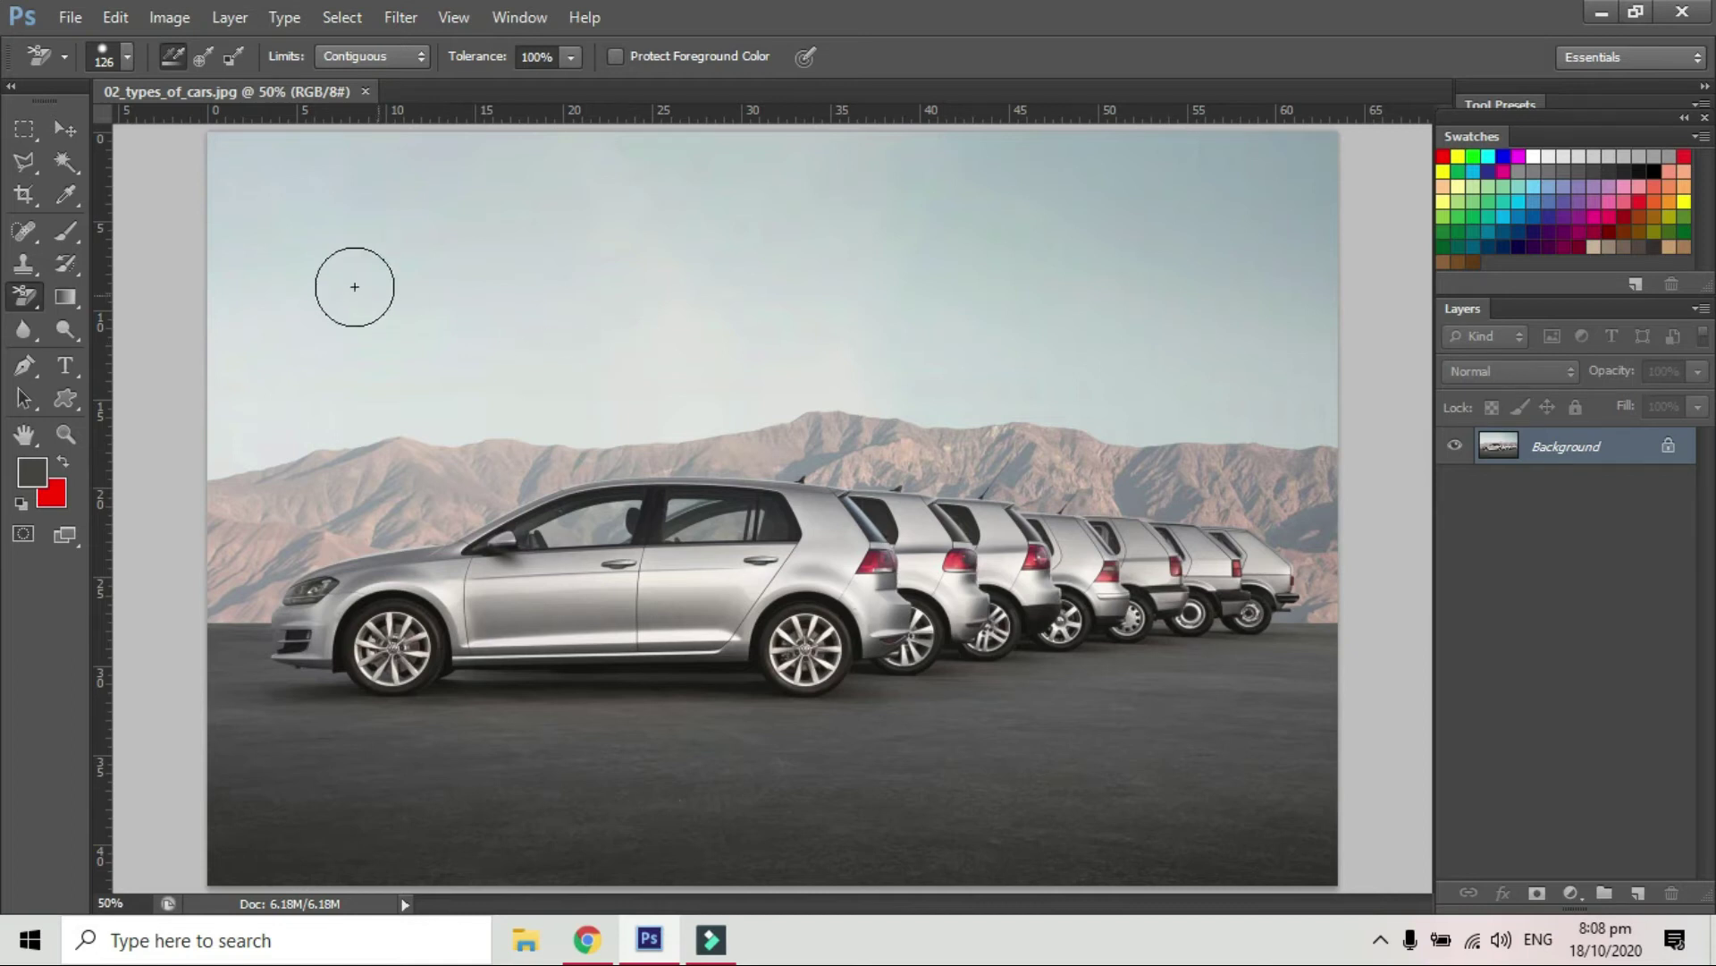
pyautogui.click(245, 167)
pyautogui.moveTo(325, 166)
pyautogui.mouseDown()
pyautogui.moveTo(918, 176)
pyautogui.moveTo(1365, 158)
pyautogui.mouseUp()
pyautogui.moveTo(1338, 310)
pyautogui.mouseDown()
pyautogui.moveTo(1299, 374)
pyautogui.moveTo(901, 368)
pyautogui.moveTo(635, 400)
pyautogui.moveTo(364, 387)
pyautogui.moveTo(197, 433)
pyautogui.moveTo(230, 165)
pyautogui.moveTo(158, 274)
pyautogui.moveTo(148, 332)
pyautogui.moveTo(1001, 334)
pyautogui.moveTo(1369, 311)
pyautogui.moveTo(322, 229)
pyautogui.moveTo(1055, 223)
pyautogui.moveTo(1338, 251)
pyautogui.moveTo(1249, 346)
pyautogui.mouseUp()
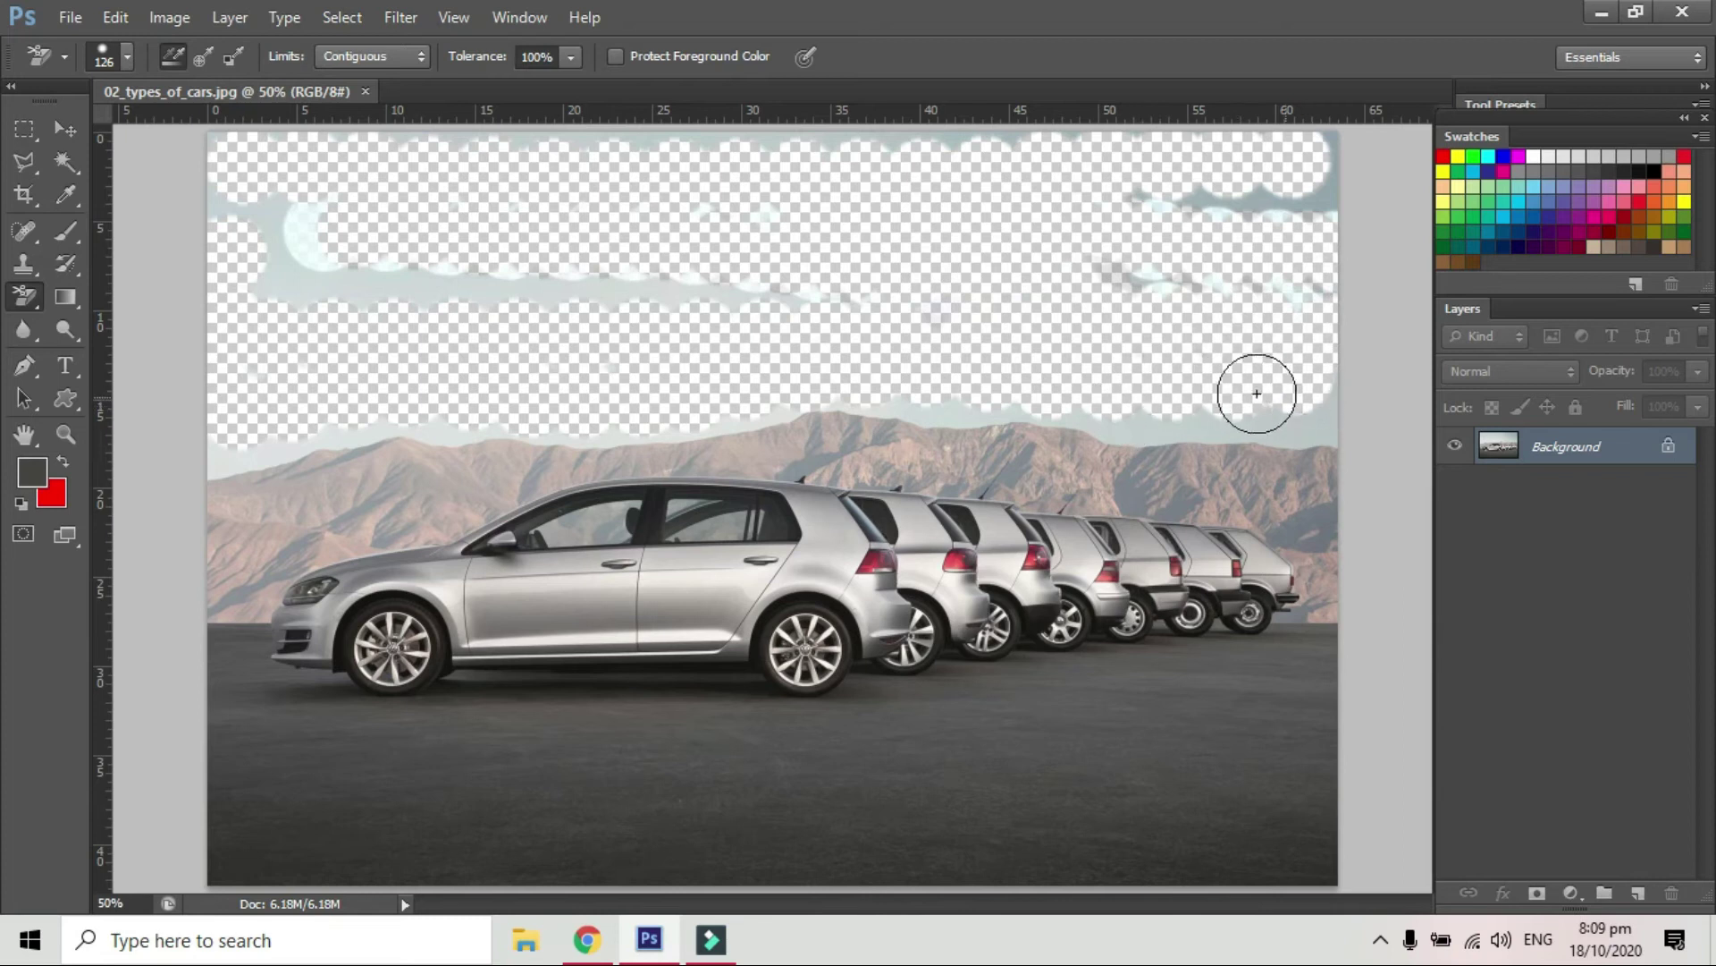
pyautogui.moveTo(1065, 405)
pyautogui.mouseDown()
pyautogui.moveTo(1065, 426)
pyautogui.moveTo(1321, 433)
pyautogui.moveTo(1341, 383)
pyautogui.mouseUp()
pyautogui.moveTo(1052, 432)
pyautogui.mouseDown()
pyautogui.moveTo(939, 394)
pyautogui.moveTo(810, 403)
pyautogui.mouseUp()
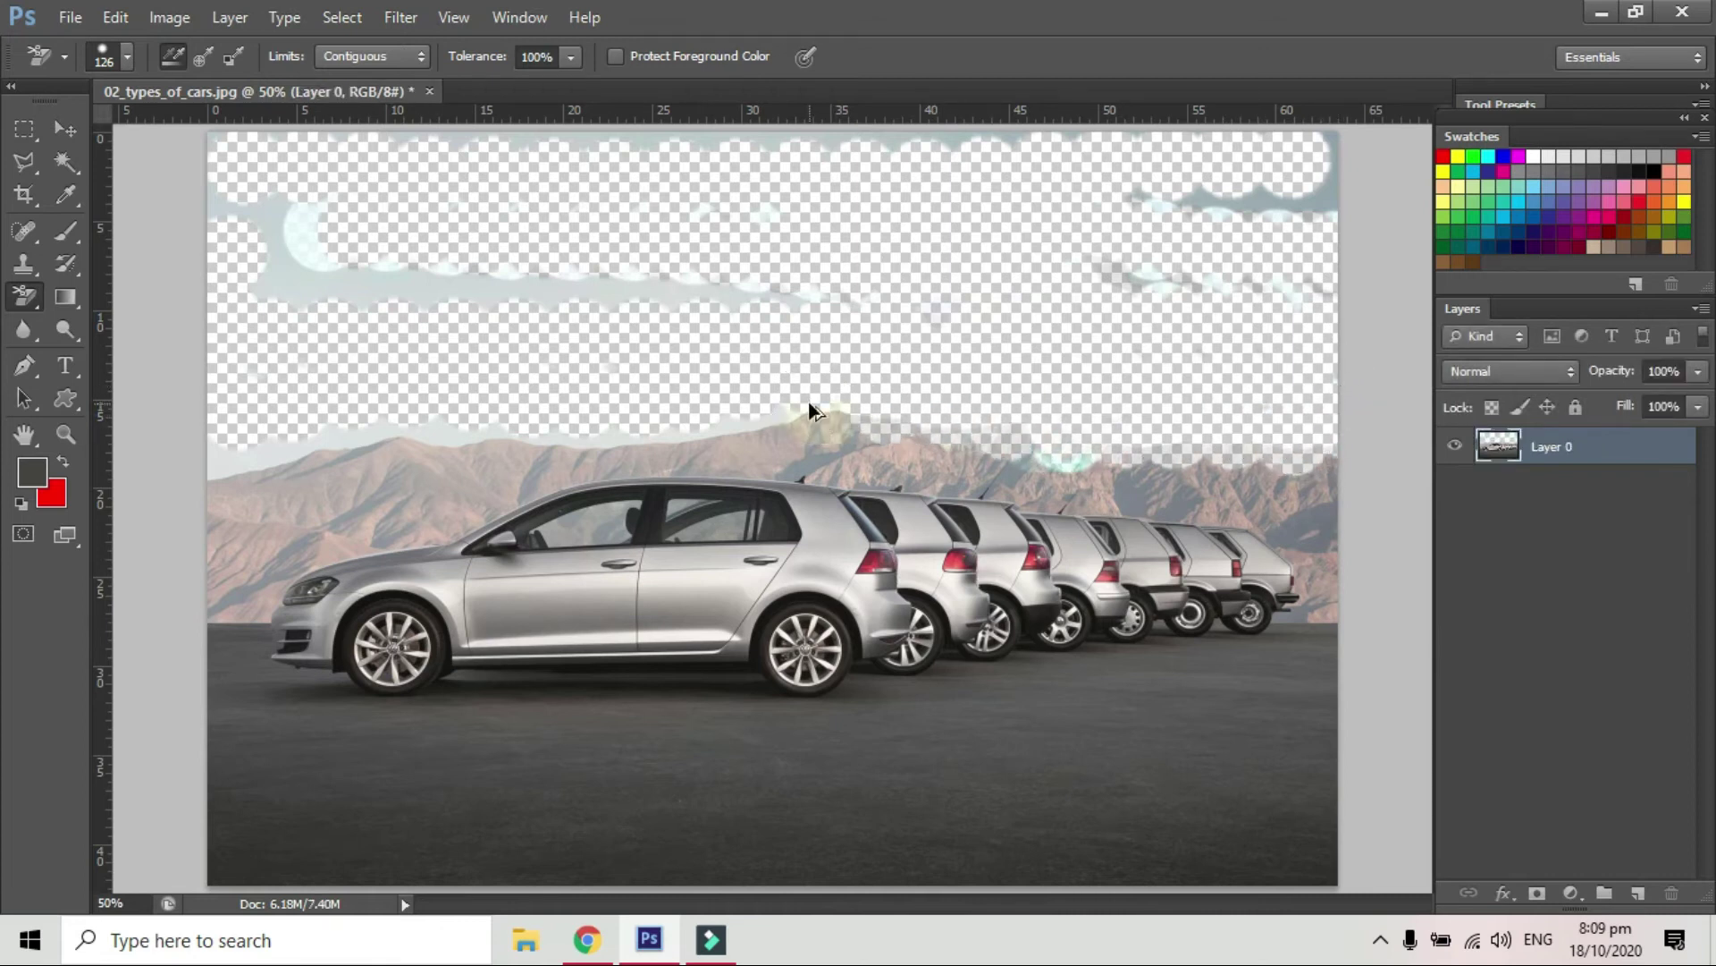
pyautogui.press('F12')
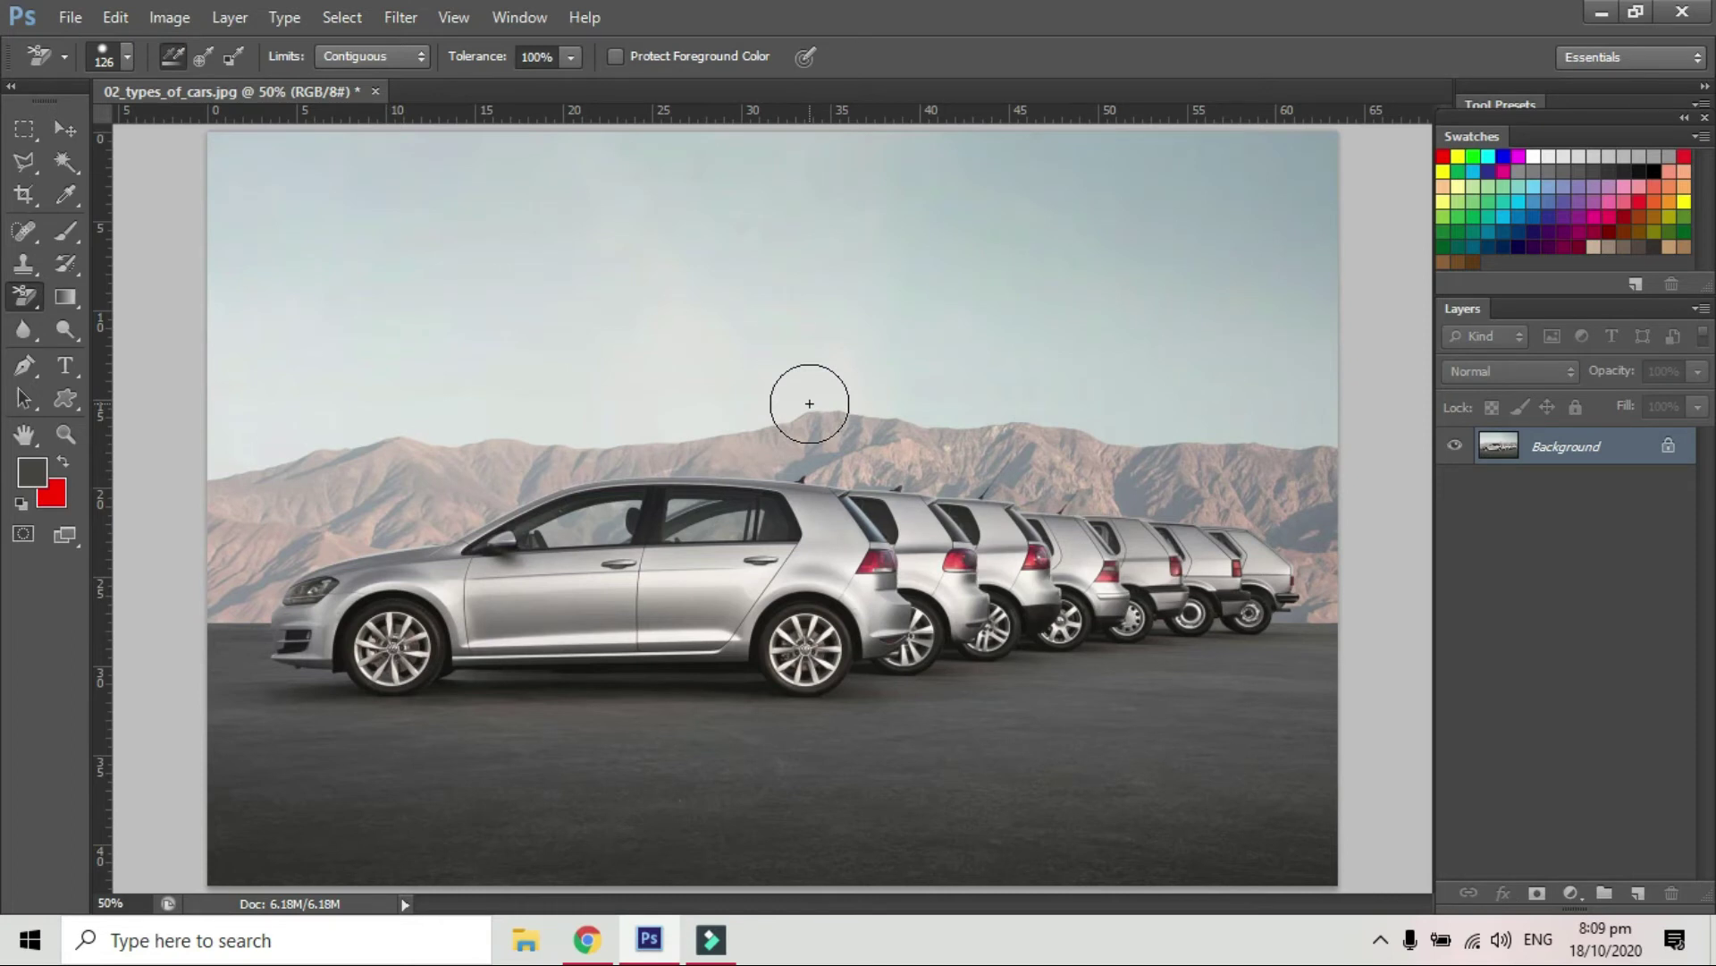
# Set the Background Eraser Tool's sampling to Background Swatch and brush over the sky corner and the asphalt.
pyautogui.rightClick(25, 295)
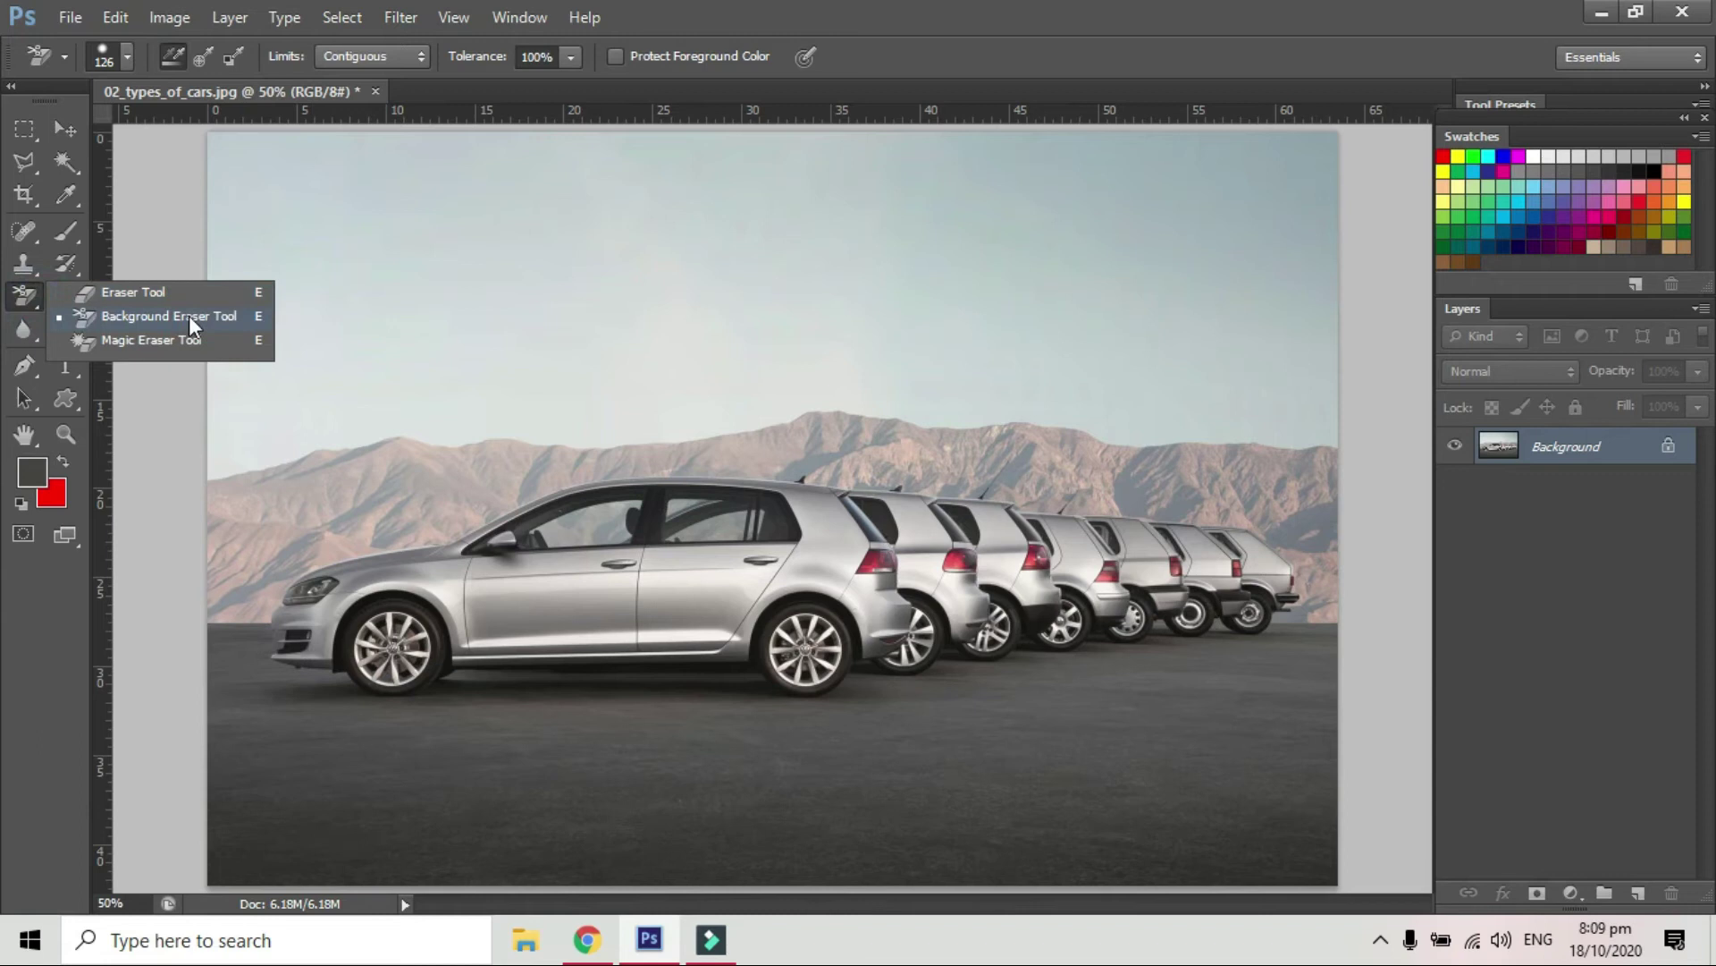
pyautogui.click(190, 316)
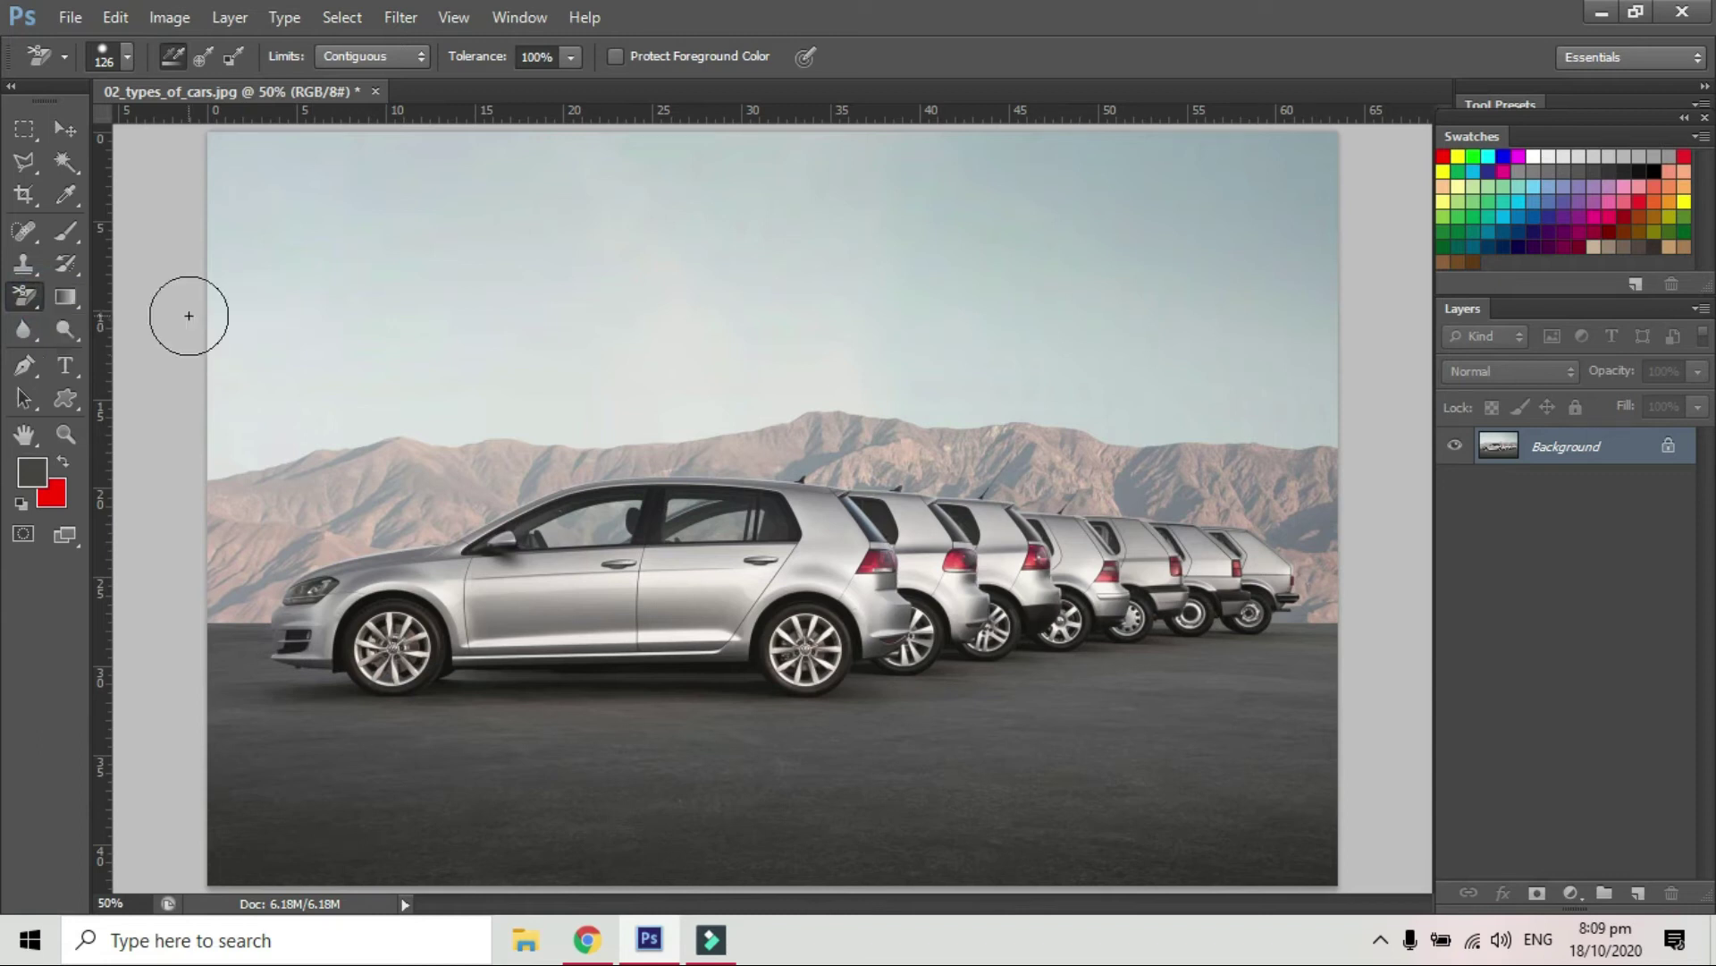
pyautogui.click(243, 56)
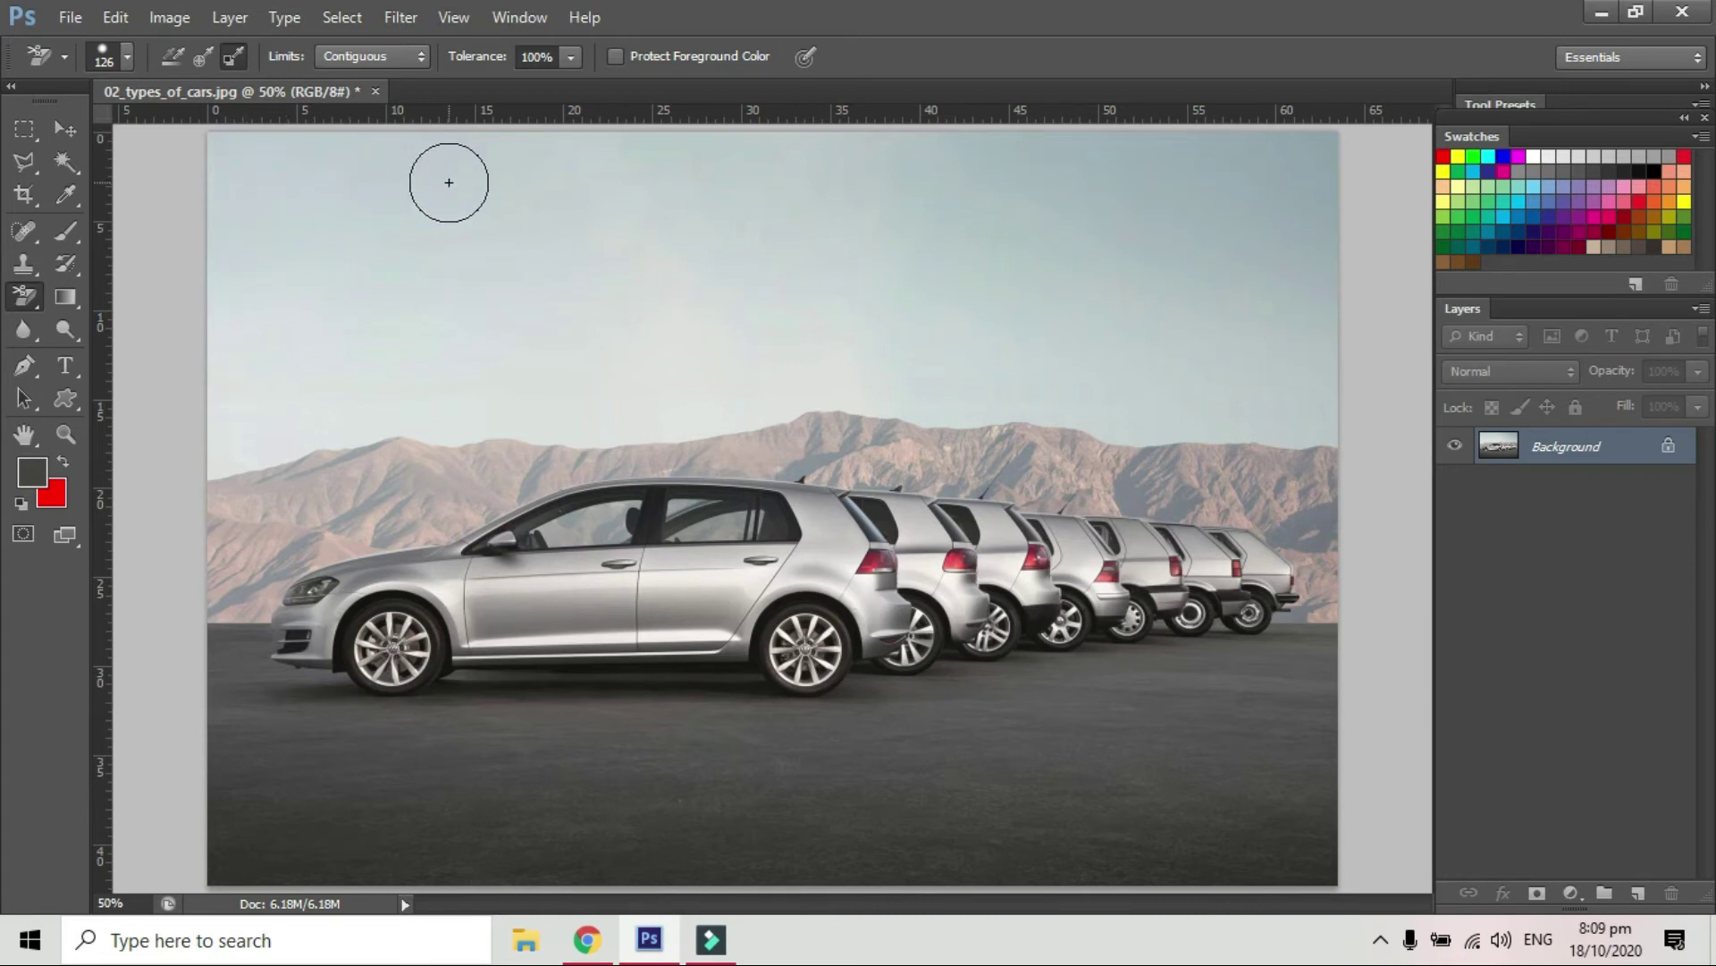
pyautogui.click(241, 169)
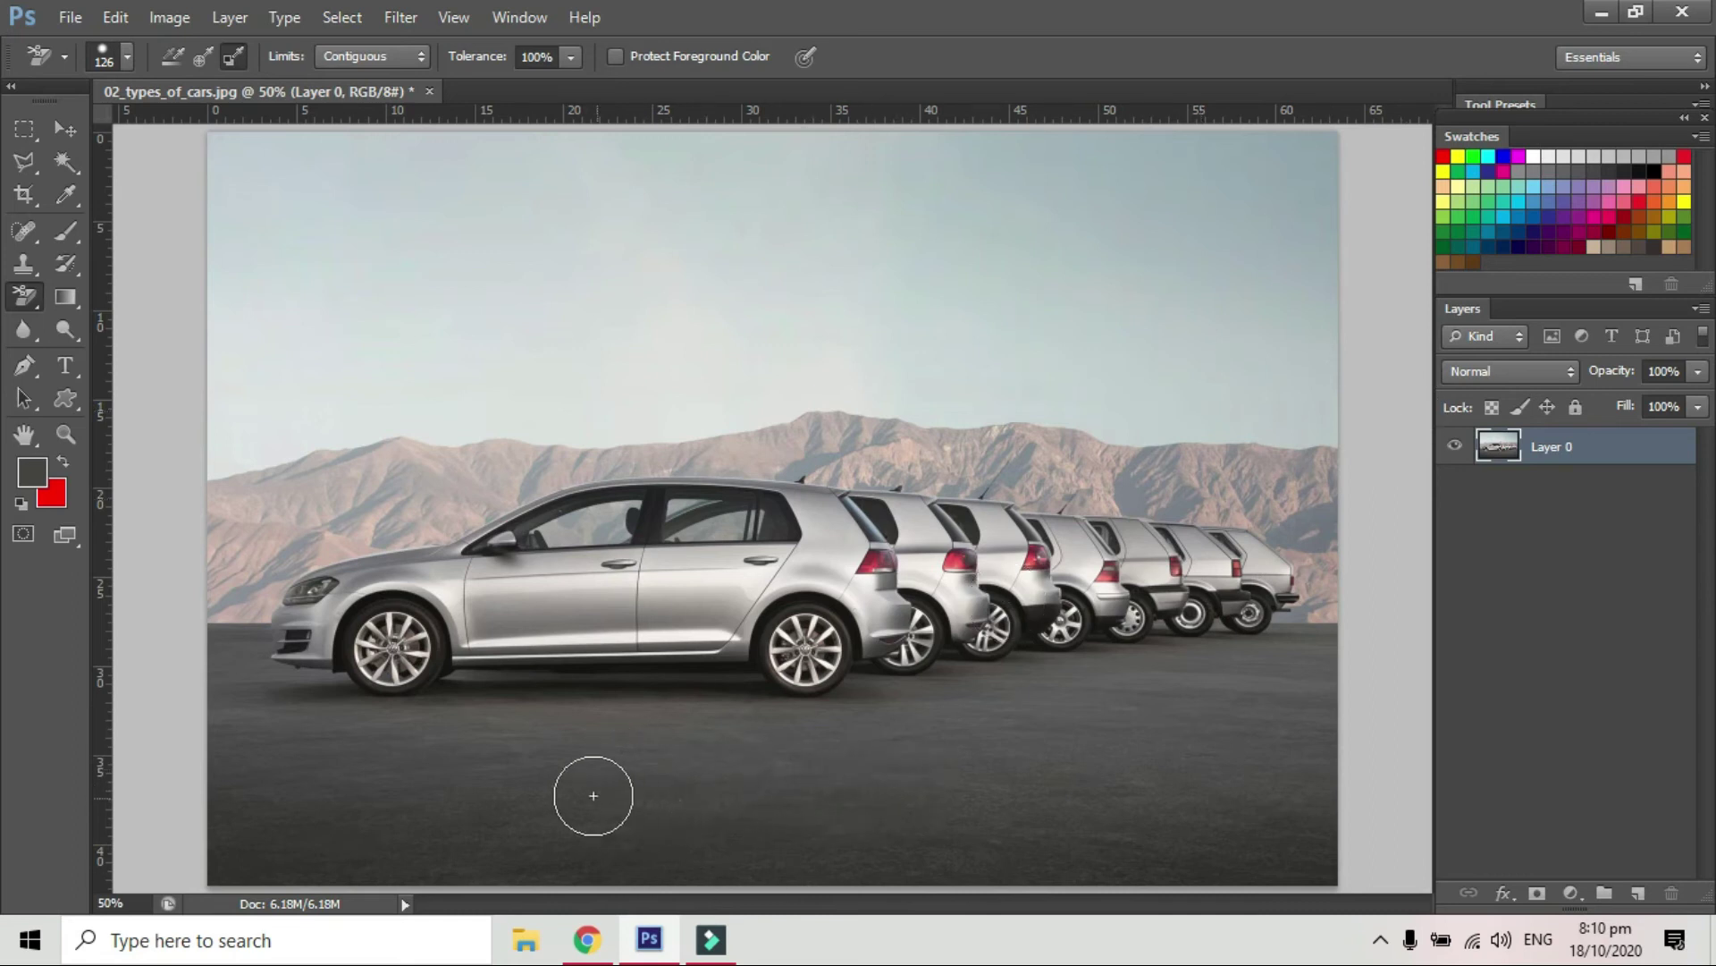
pyautogui.click(711, 778)
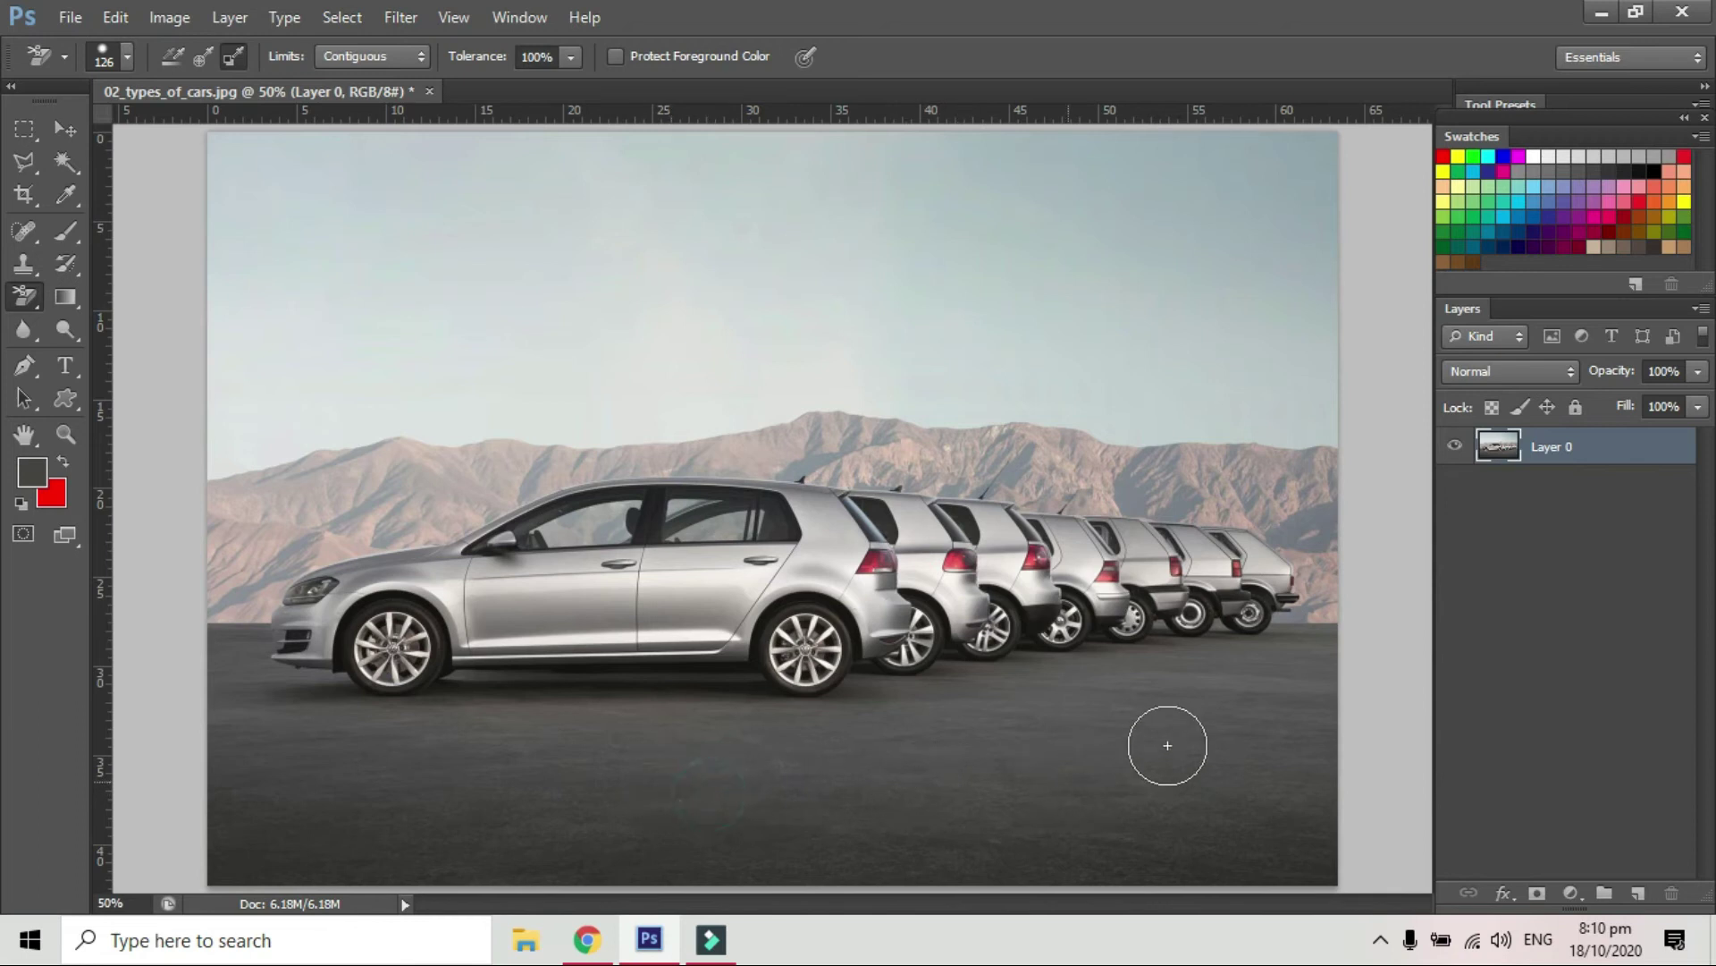
pyautogui.click(817, 711)
pyautogui.click(1201, 738)
pyautogui.click(1290, 746)
pyautogui.moveTo(474, 790)
pyautogui.mouseDown()
pyautogui.moveTo(699, 808)
pyautogui.moveTo(720, 854)
pyautogui.mouseUp()
pyautogui.moveTo(463, 838); pyautogui.dragTo(556, 829)
# Set the Background Eraser brush to 317 px with 100% hardness and dab it on the asphalt.
pyautogui.click(235, 59)
pyautogui.click(127, 55)
pyautogui.moveTo(180, 131); pyautogui.dragTo(229, 125)
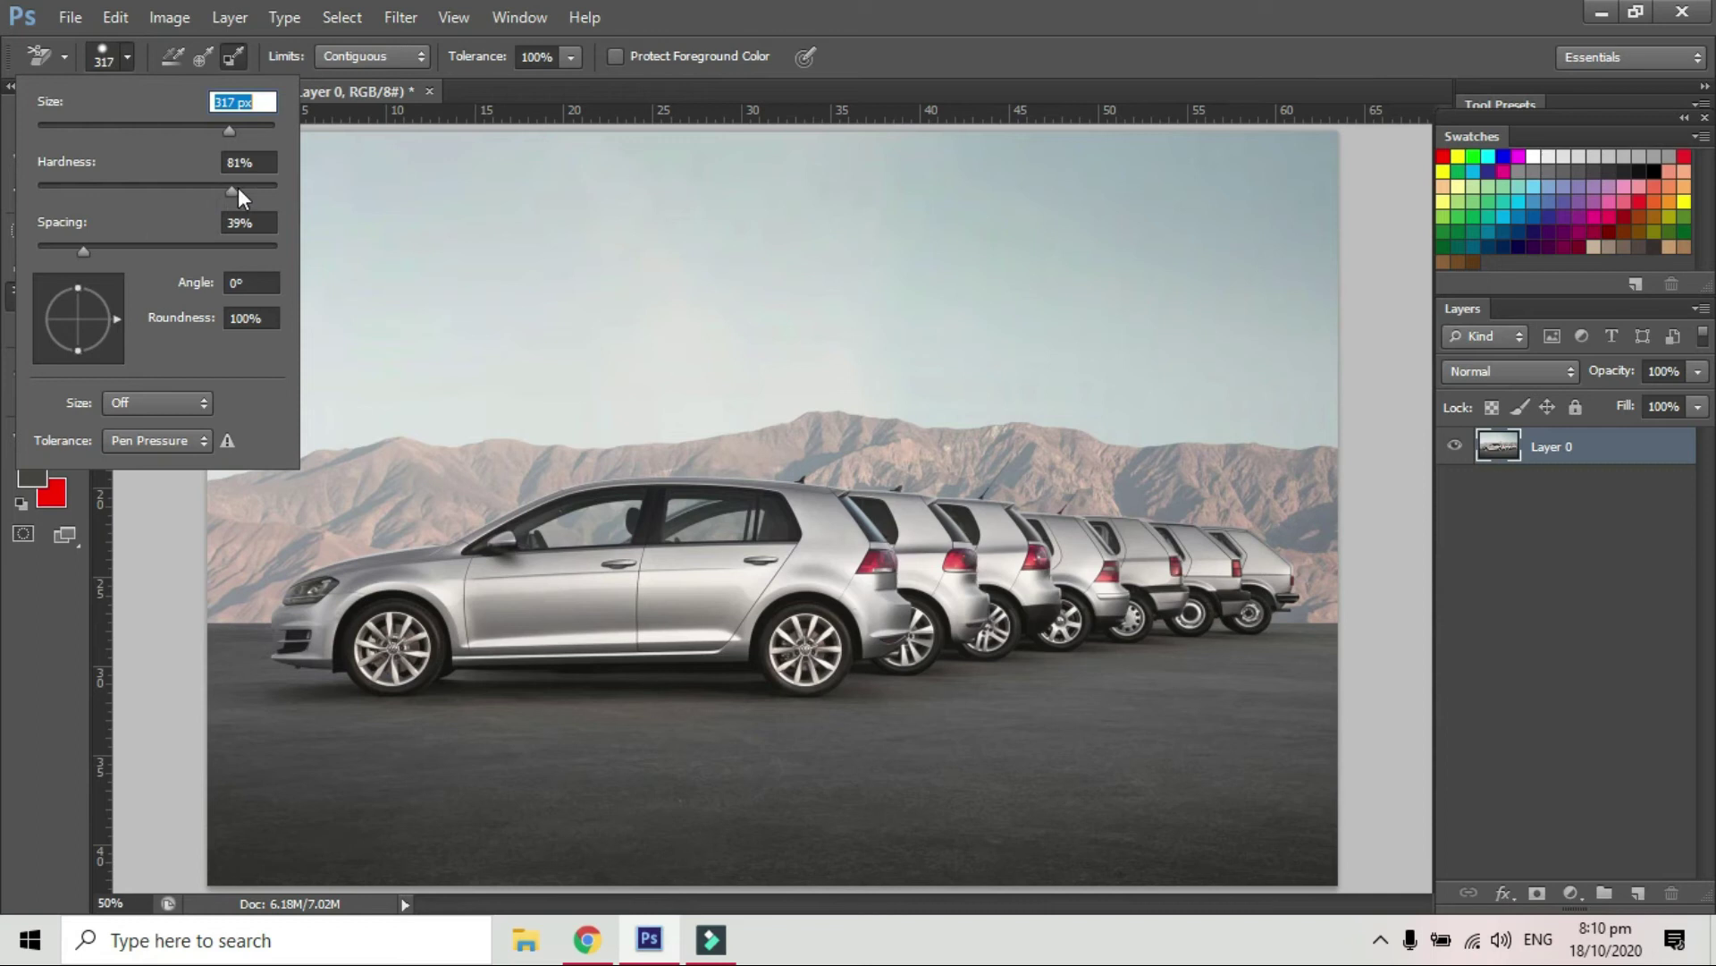
pyautogui.moveTo(234, 191); pyautogui.dragTo(276, 195)
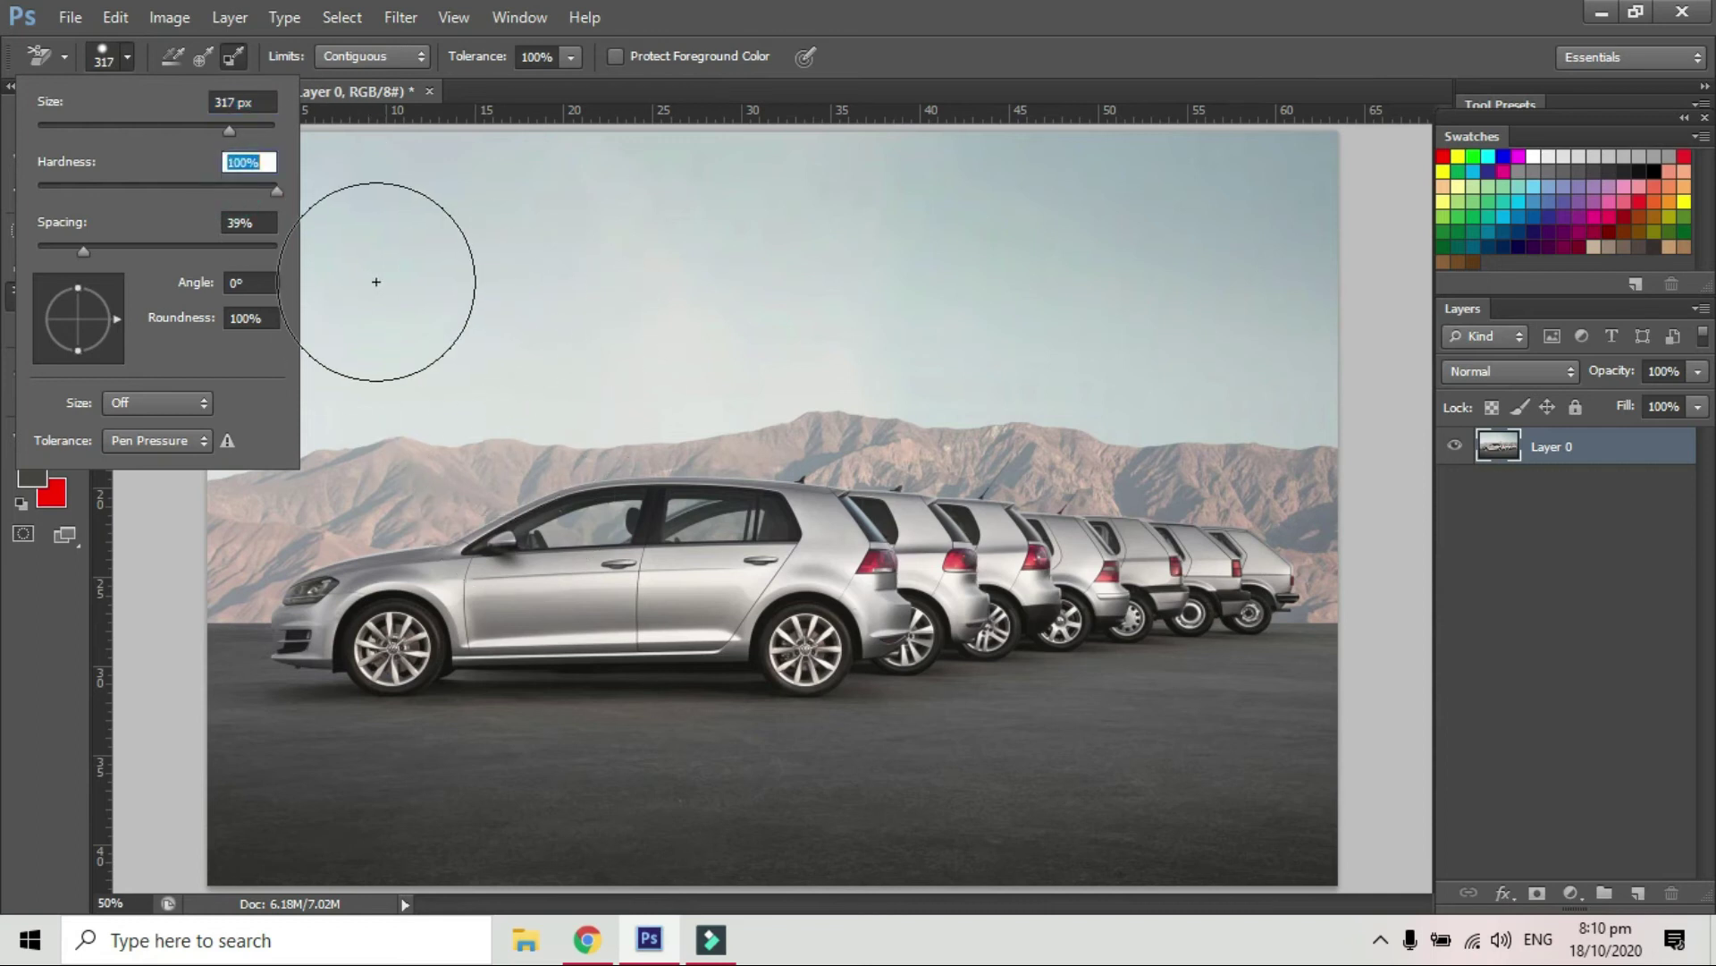
pyautogui.click(685, 786)
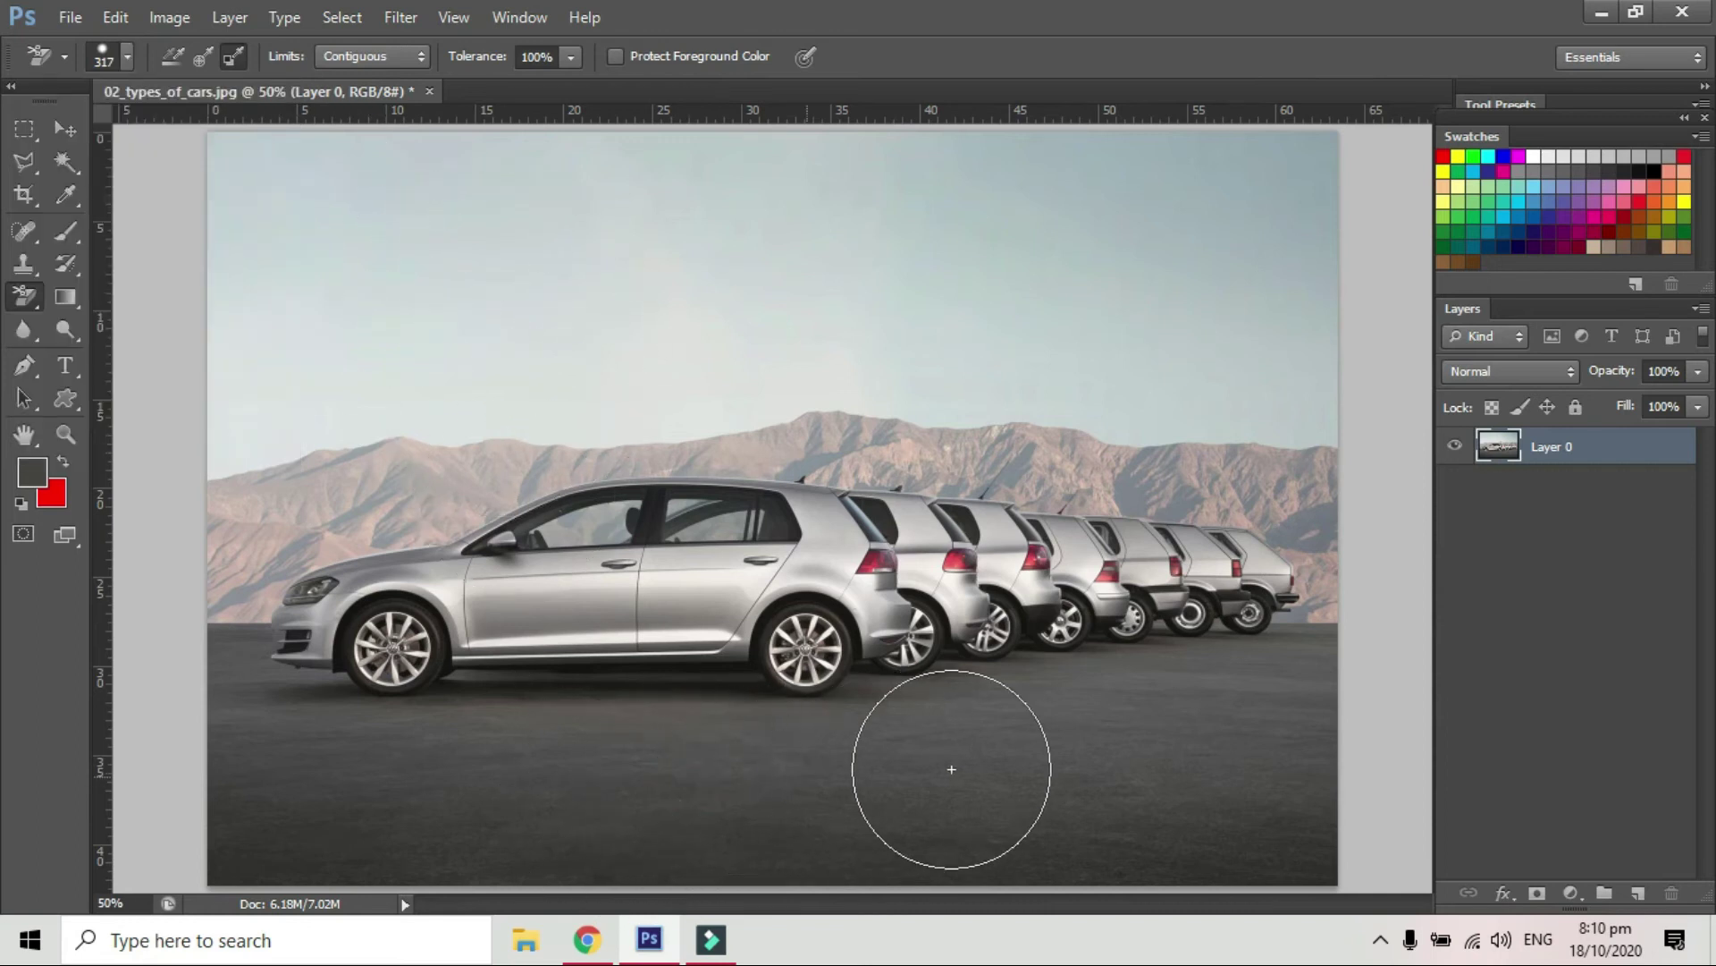
pyautogui.click(571, 57)
pyautogui.click(570, 75)
pyautogui.click(570, 54)
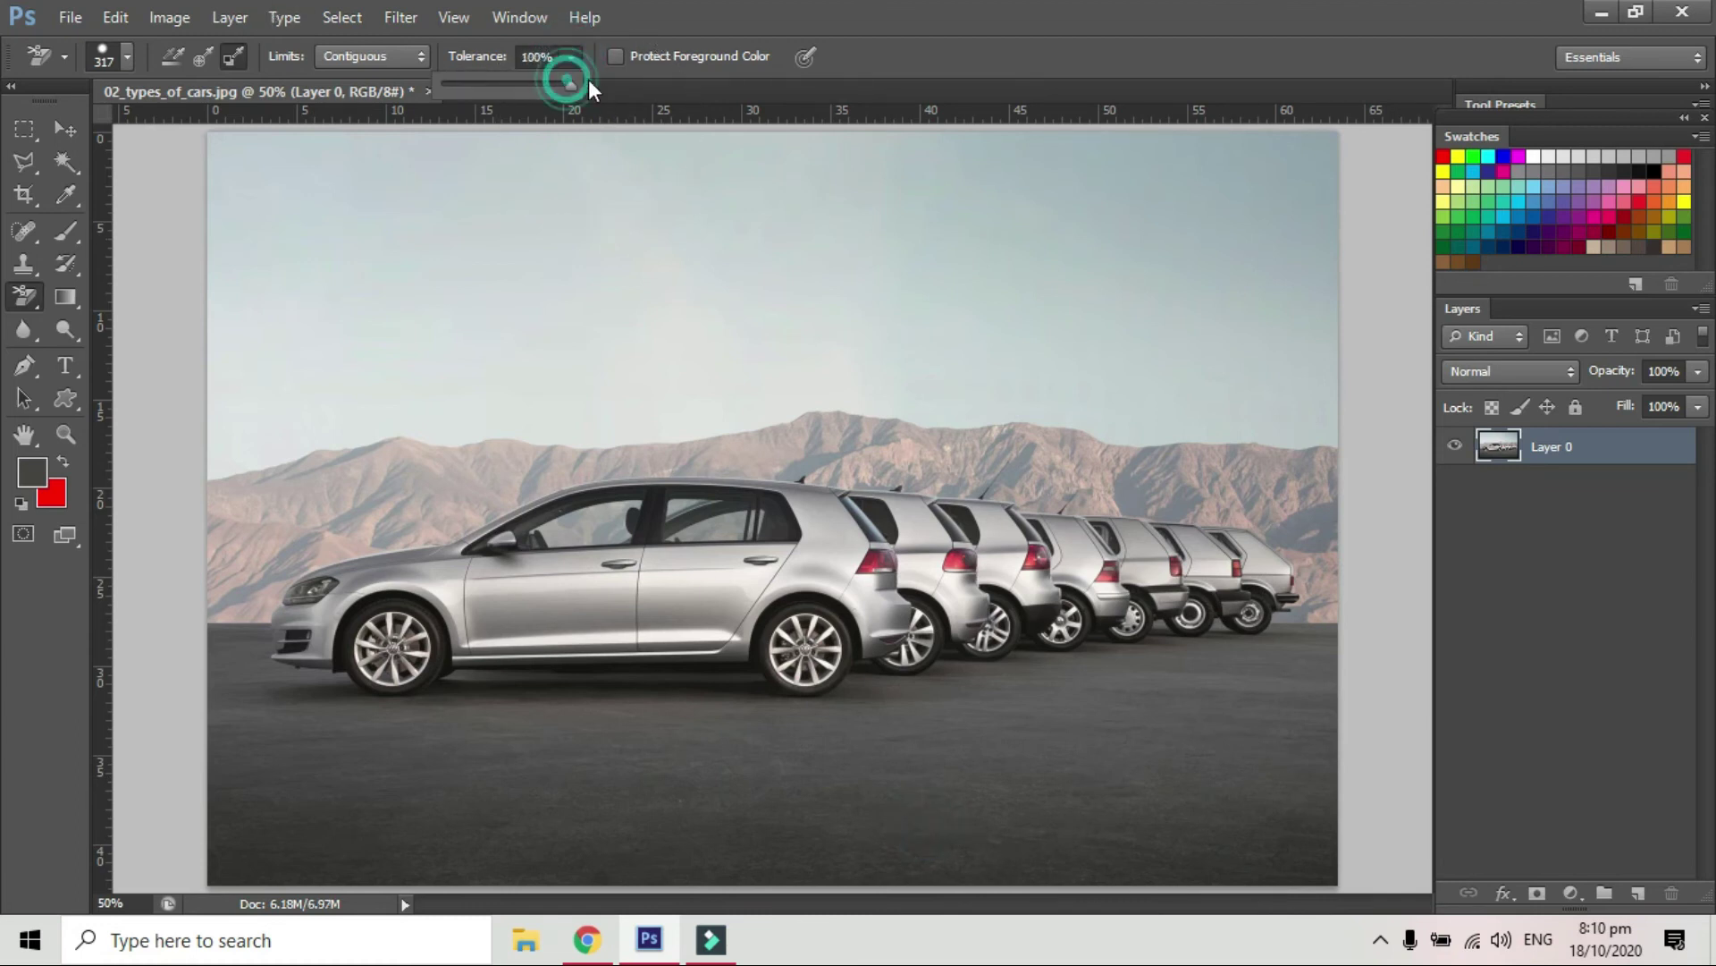
pyautogui.click(234, 58)
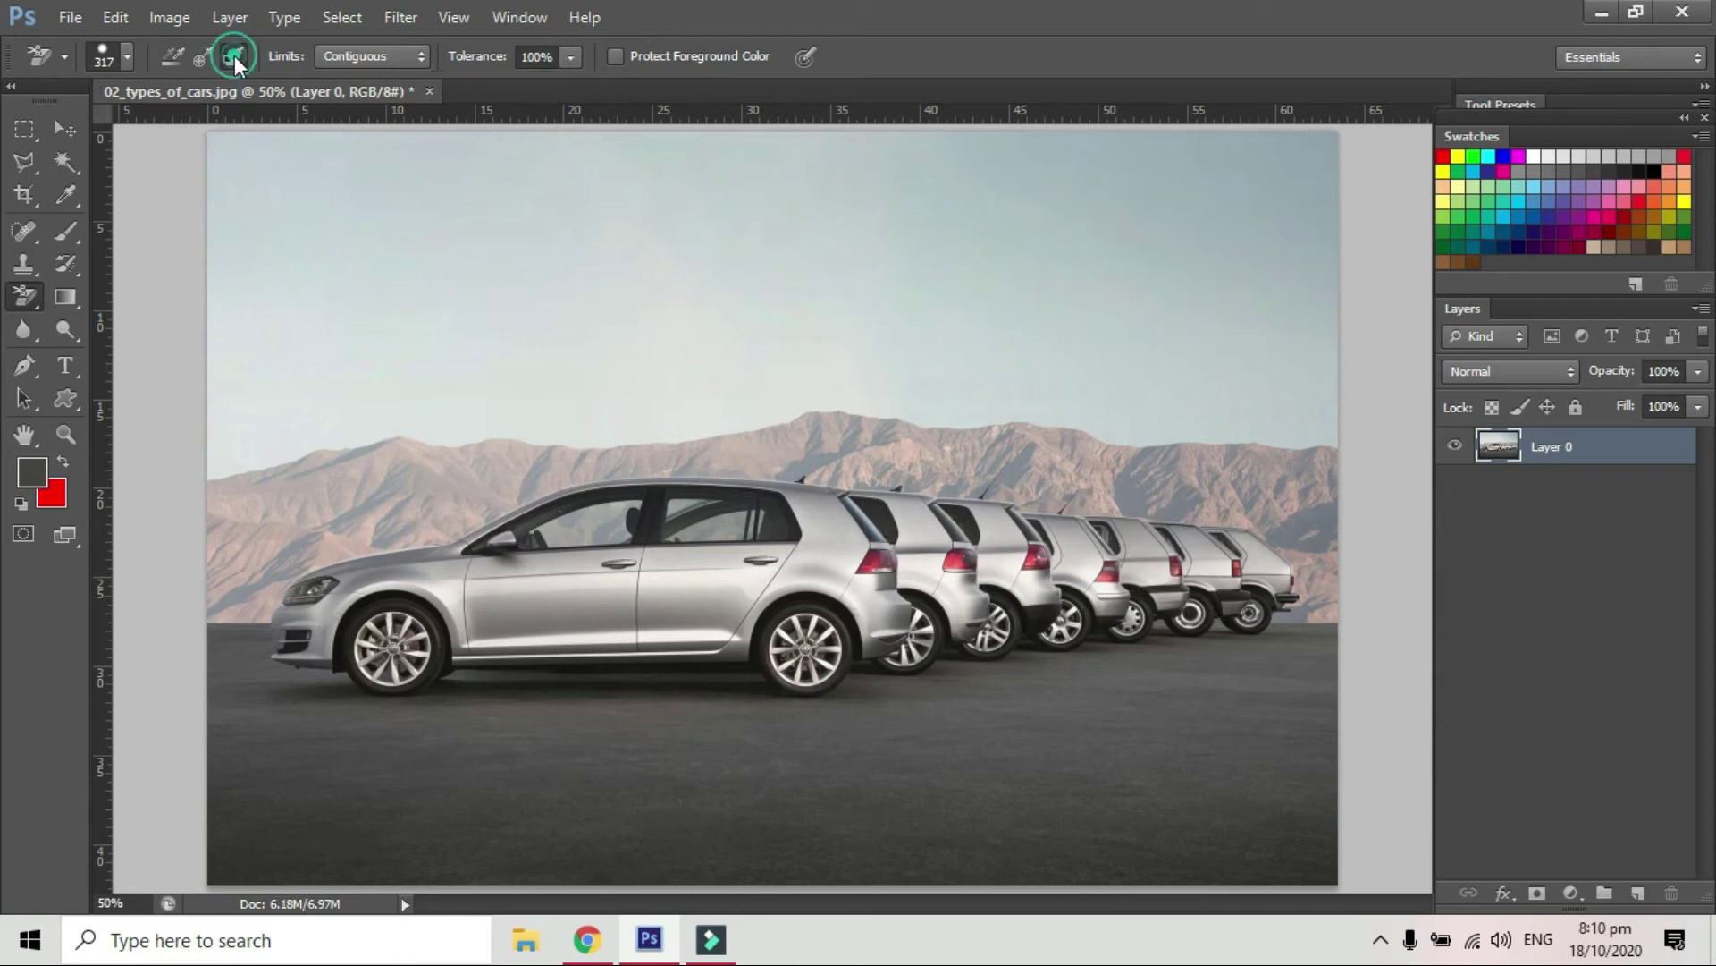
pyautogui.click(130, 56)
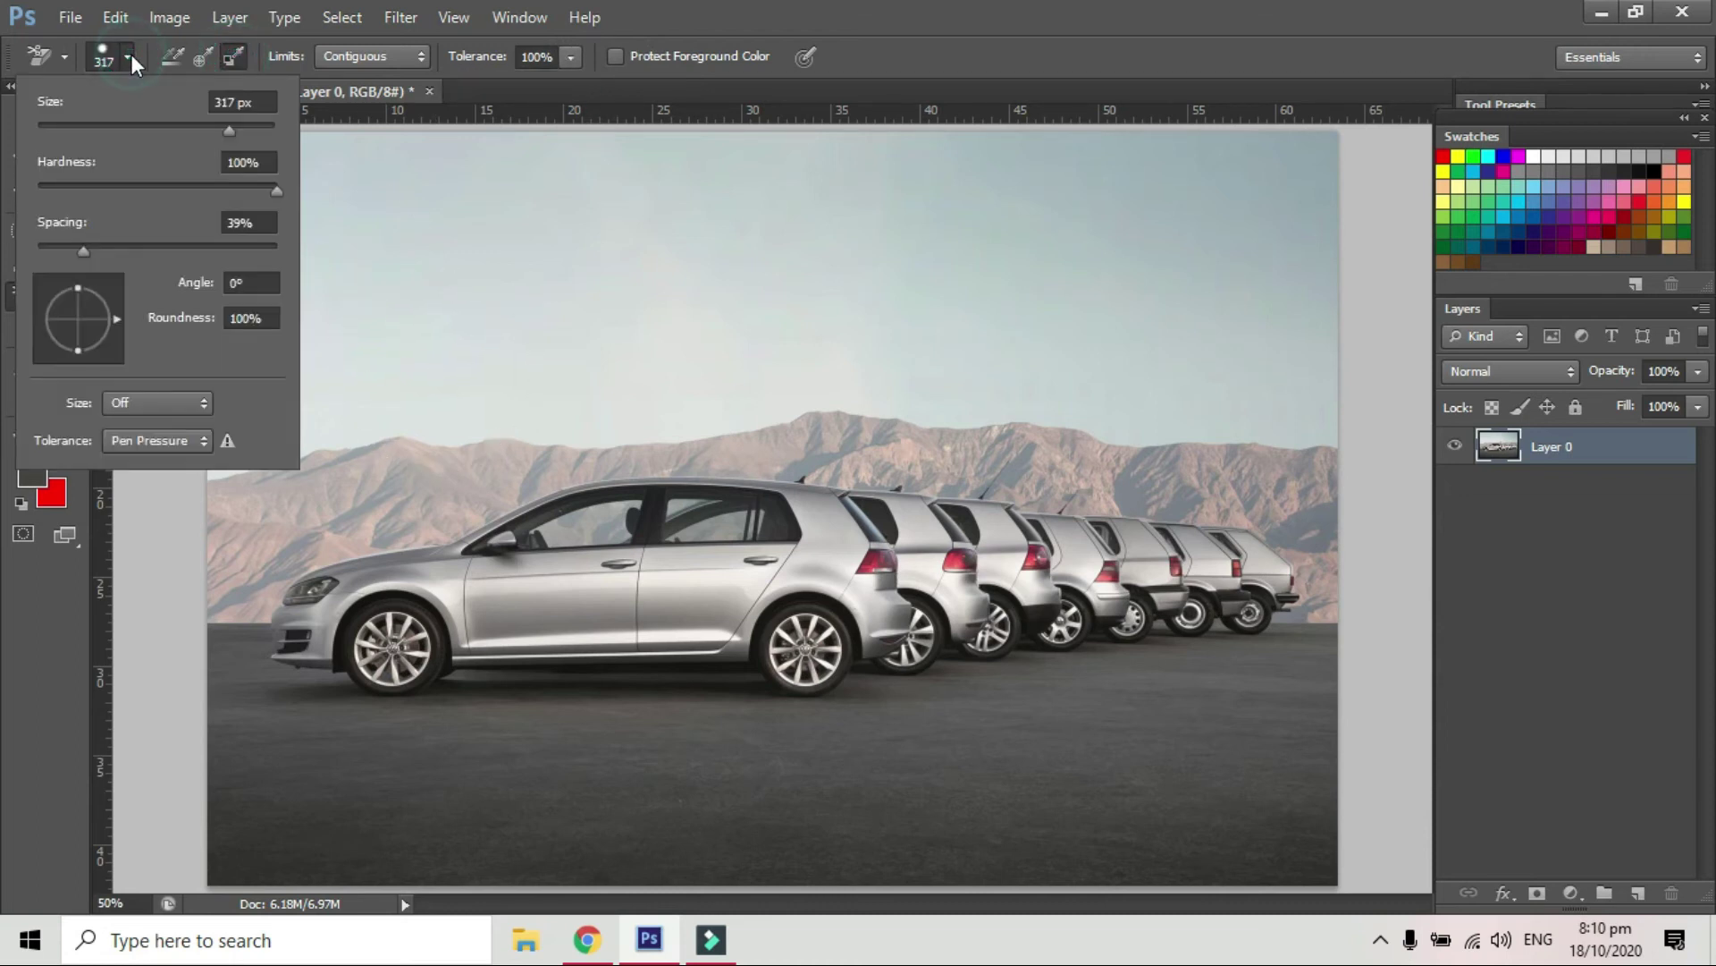
pyautogui.click(98, 54)
pyautogui.click(102, 52)
pyautogui.click(102, 54)
# Try the Pen Pressure option for the brush's size control and return it to Off.
pyautogui.rightClick(532, 184)
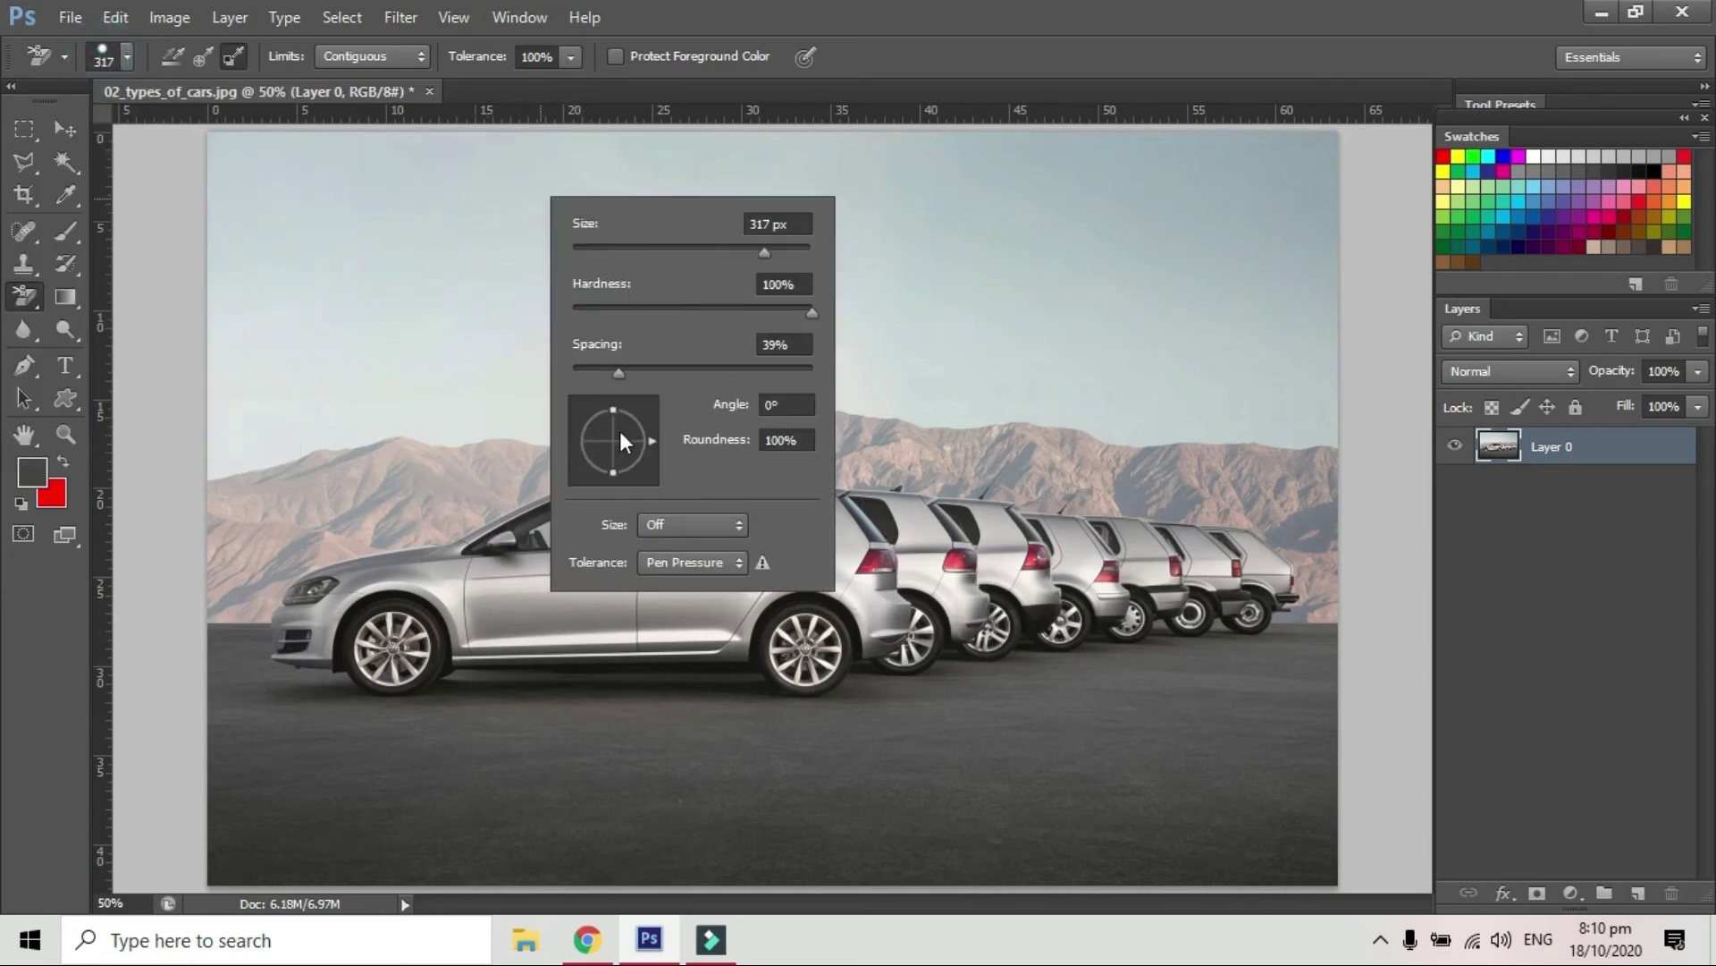
pyautogui.click(696, 525)
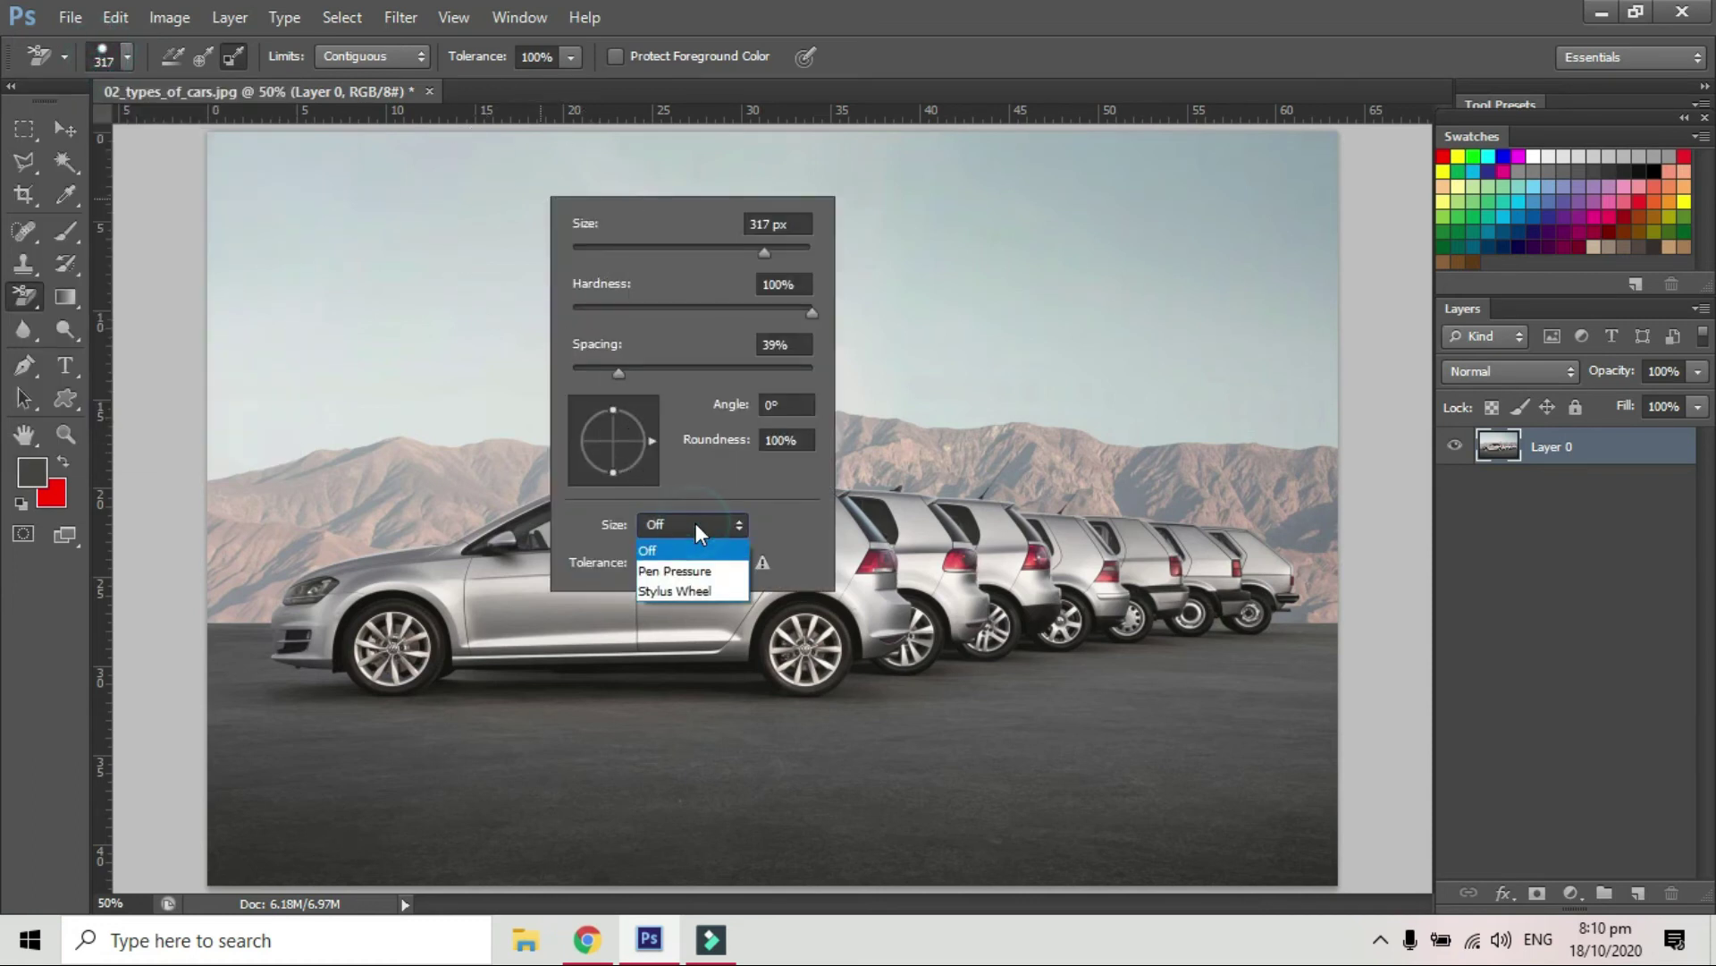
pyautogui.click(672, 570)
pyautogui.click(663, 531)
pyautogui.click(672, 542)
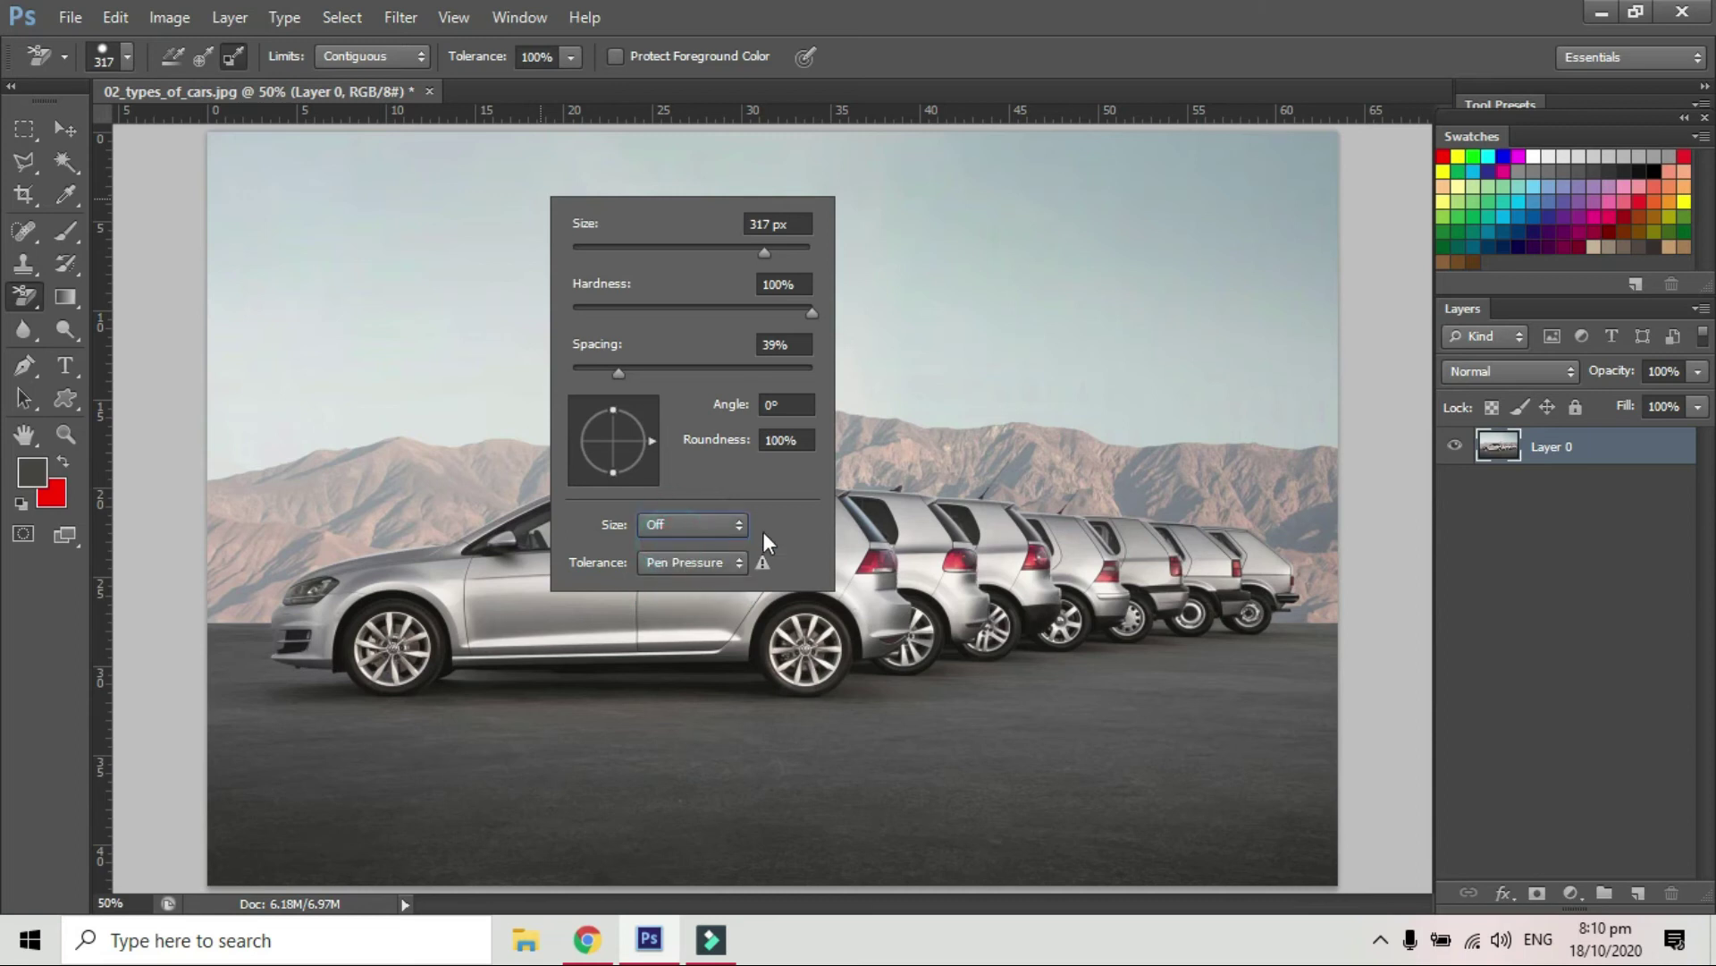
pyautogui.click(1006, 343)
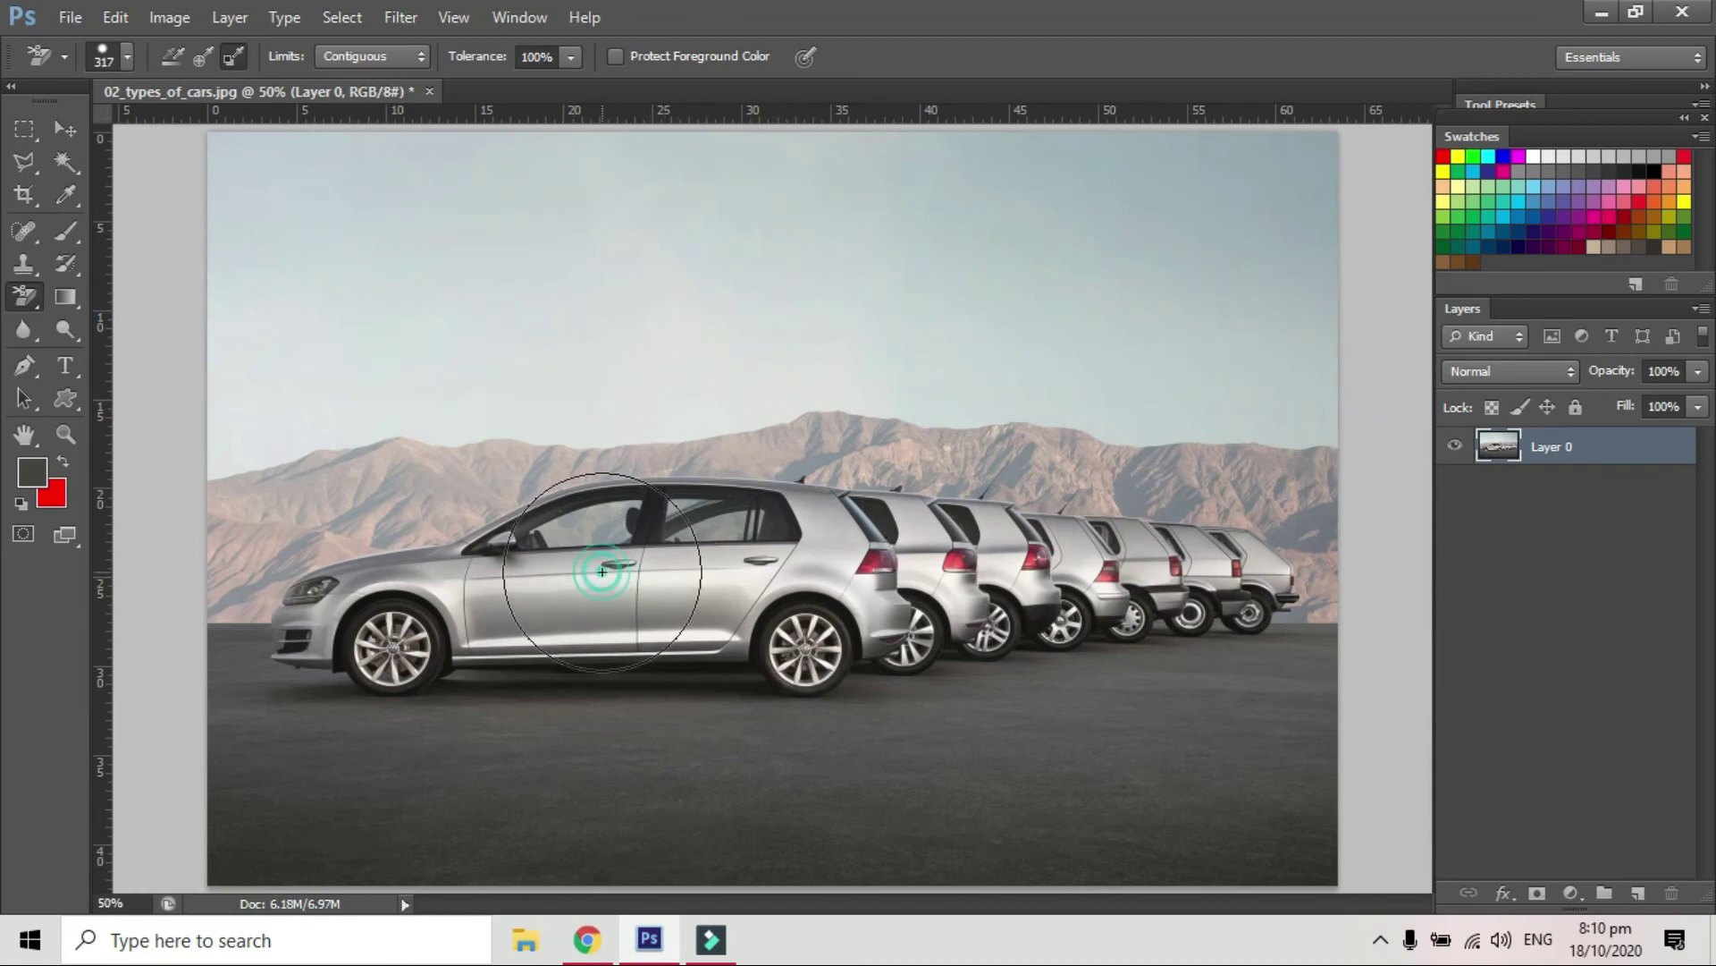
# Brush the Background Eraser with Background Swatch sampling over the front car, the mountains behind it and the sky.
pyautogui.moveTo(712, 592)
pyautogui.mouseDown()
pyautogui.moveTo(525, 537)
pyautogui.moveTo(625, 567)
pyautogui.moveTo(611, 511)
pyautogui.mouseUp()
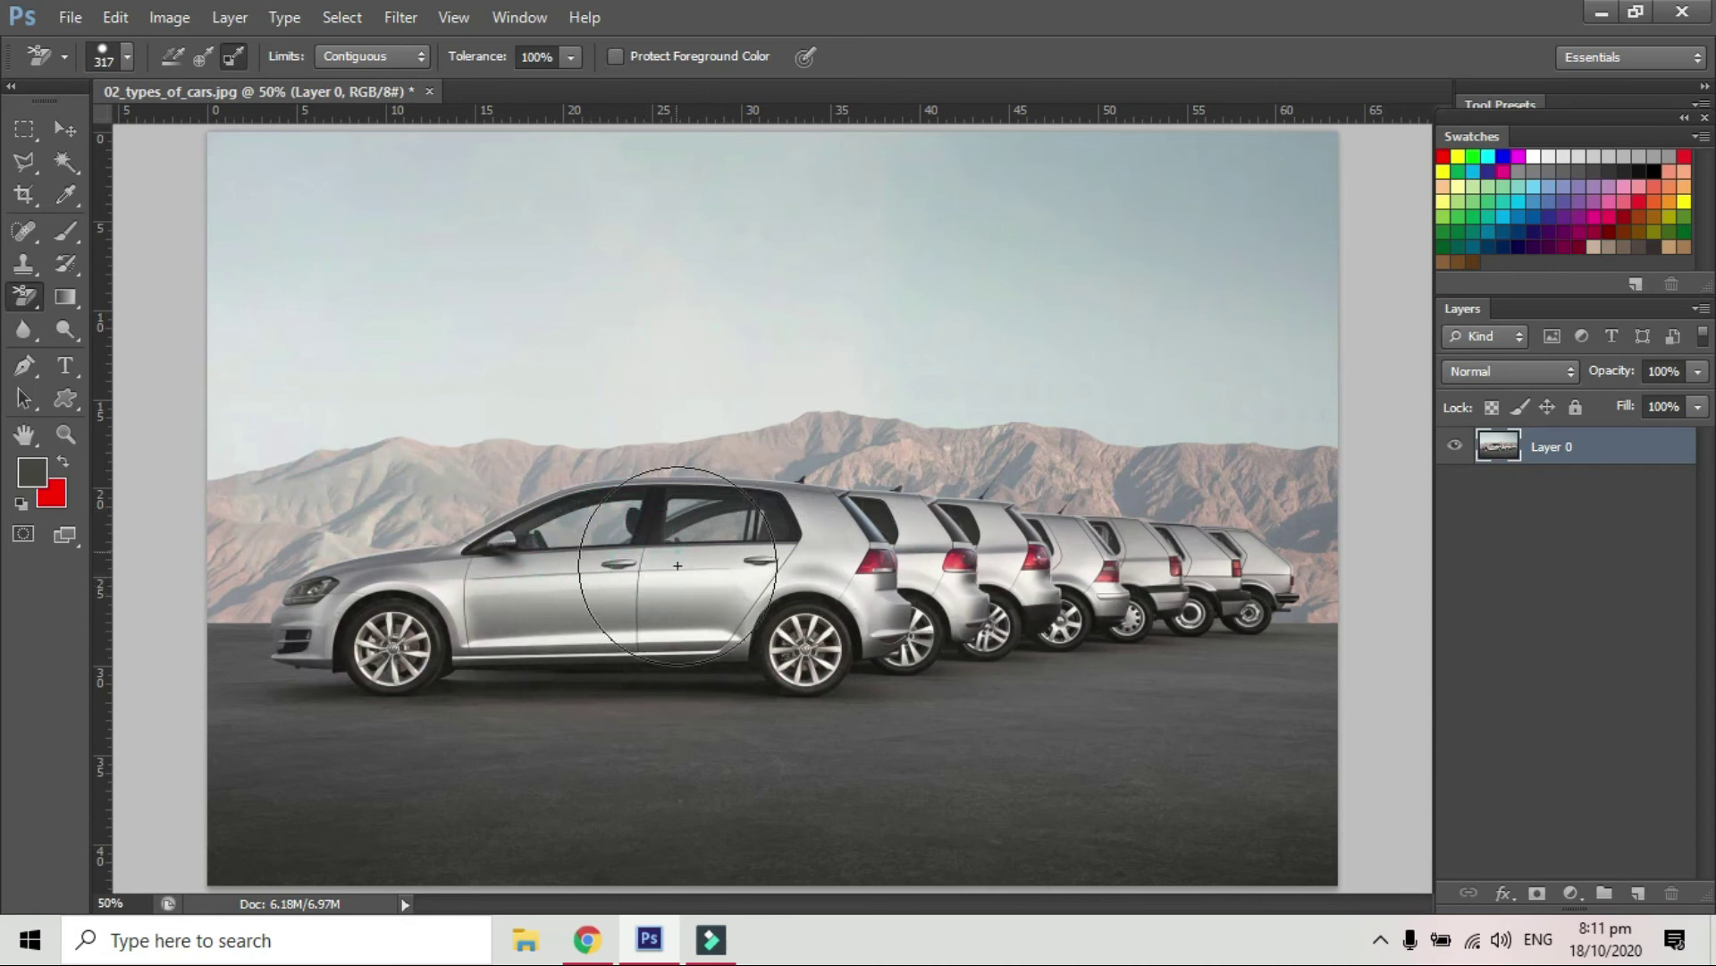
pyautogui.moveTo(230, 486)
pyautogui.mouseDown()
pyautogui.moveTo(276, 464)
pyautogui.moveTo(270, 503)
pyautogui.moveTo(310, 452)
pyautogui.moveTo(452, 479)
pyautogui.moveTo(521, 429)
pyautogui.mouseUp()
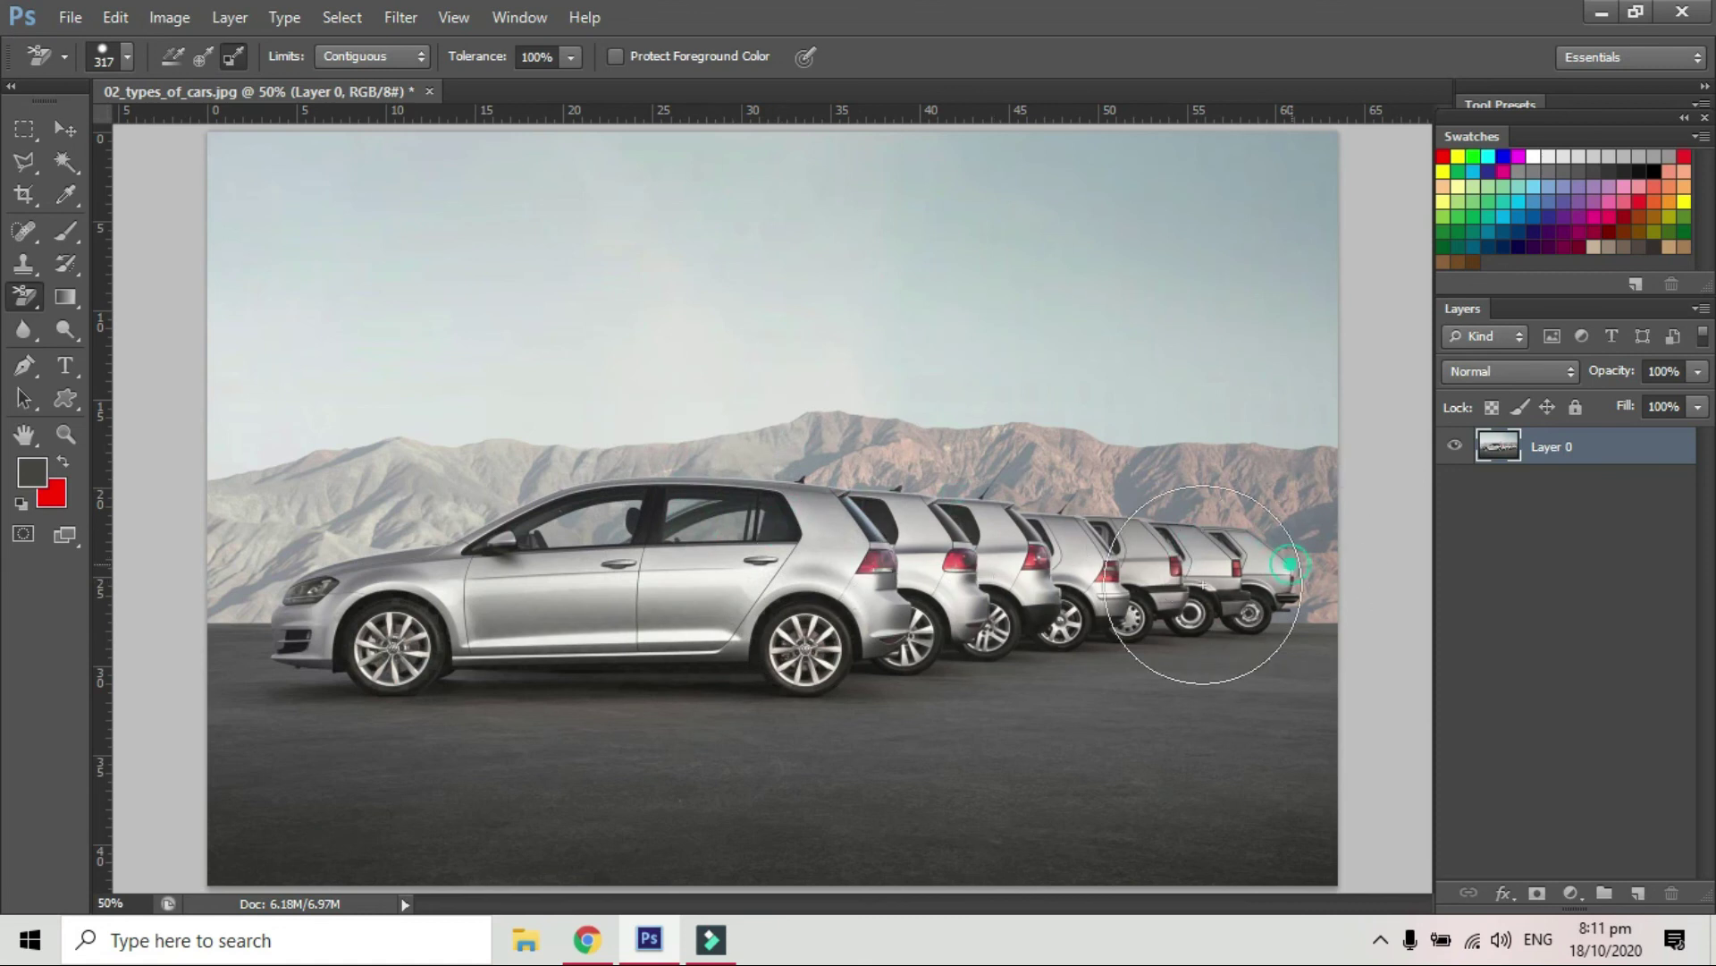
pyautogui.click(307, 285)
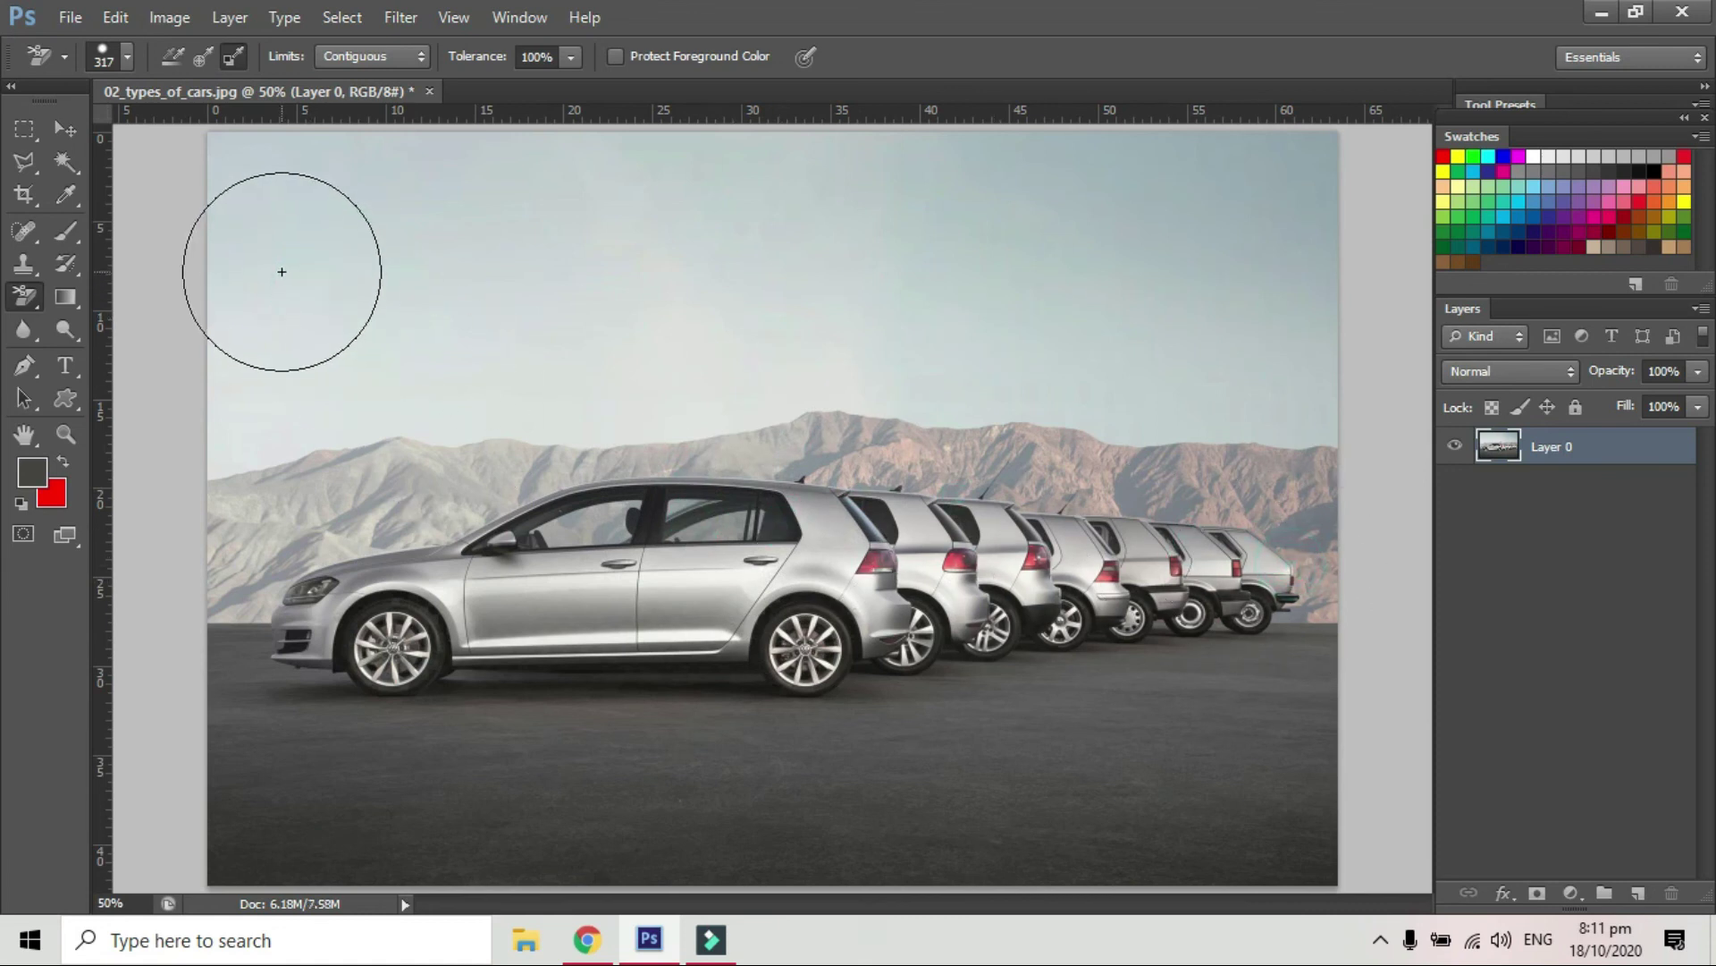
pyautogui.click(253, 192)
pyautogui.click(268, 169)
pyautogui.click(219, 206)
pyautogui.click(249, 260)
pyautogui.click(268, 318)
pyautogui.click(354, 308)
pyautogui.click(299, 317)
pyautogui.click(332, 391)
pyautogui.click(483, 332)
pyautogui.click(701, 333)
pyautogui.click(1016, 366)
pyautogui.click(1068, 397)
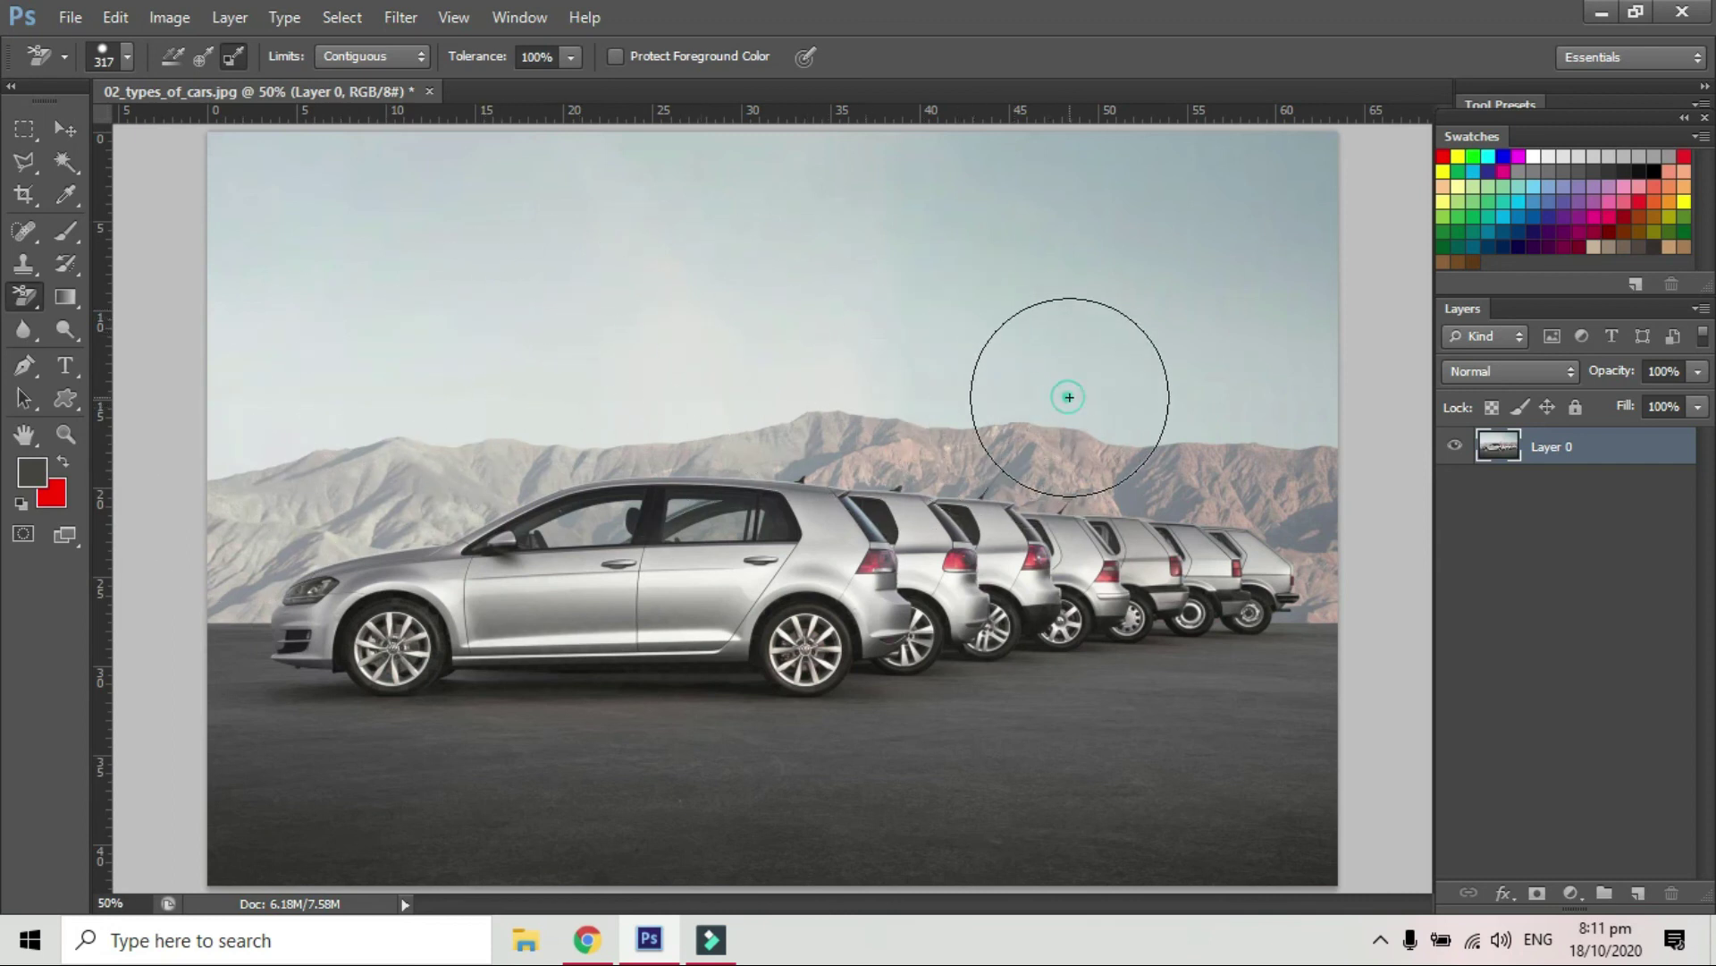
pyautogui.click(1234, 398)
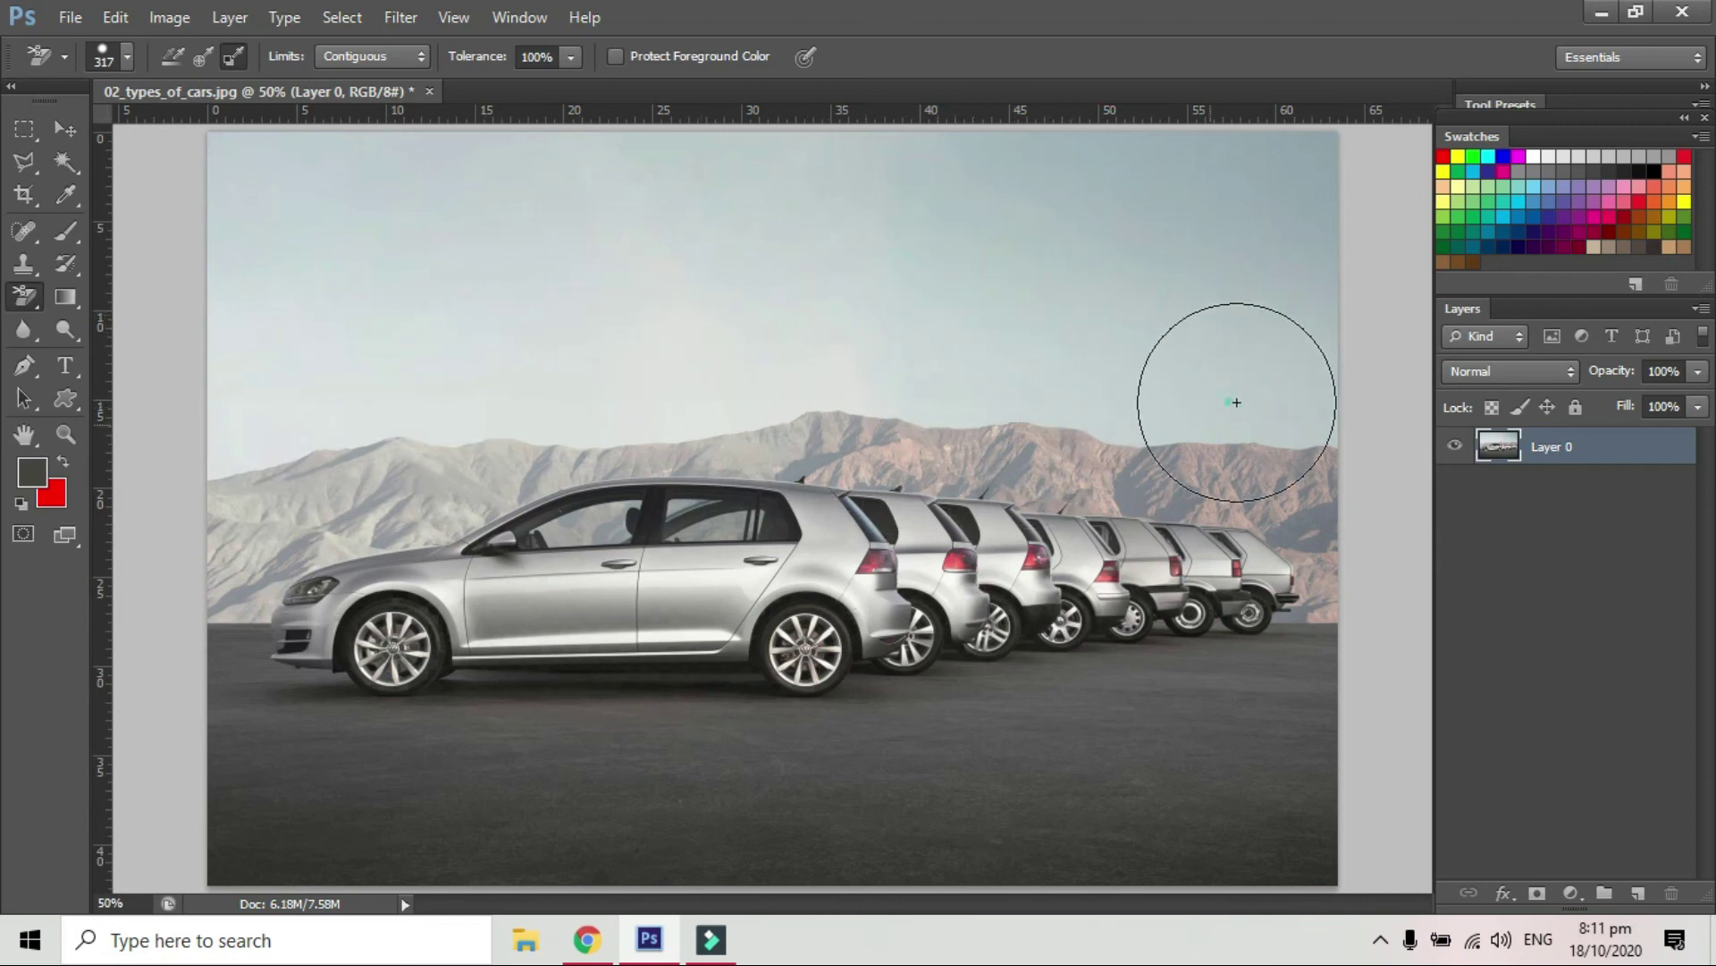
# Switch the Background Eraser to continuous sampling and erase two wide bands of sky above the mountains.
pyautogui.click(172, 57)
pyautogui.click(280, 203)
pyautogui.moveTo(276, 195)
pyautogui.mouseDown()
pyautogui.moveTo(518, 211)
pyautogui.moveTo(1264, 192)
pyautogui.moveTo(1255, 209)
pyautogui.mouseUp()
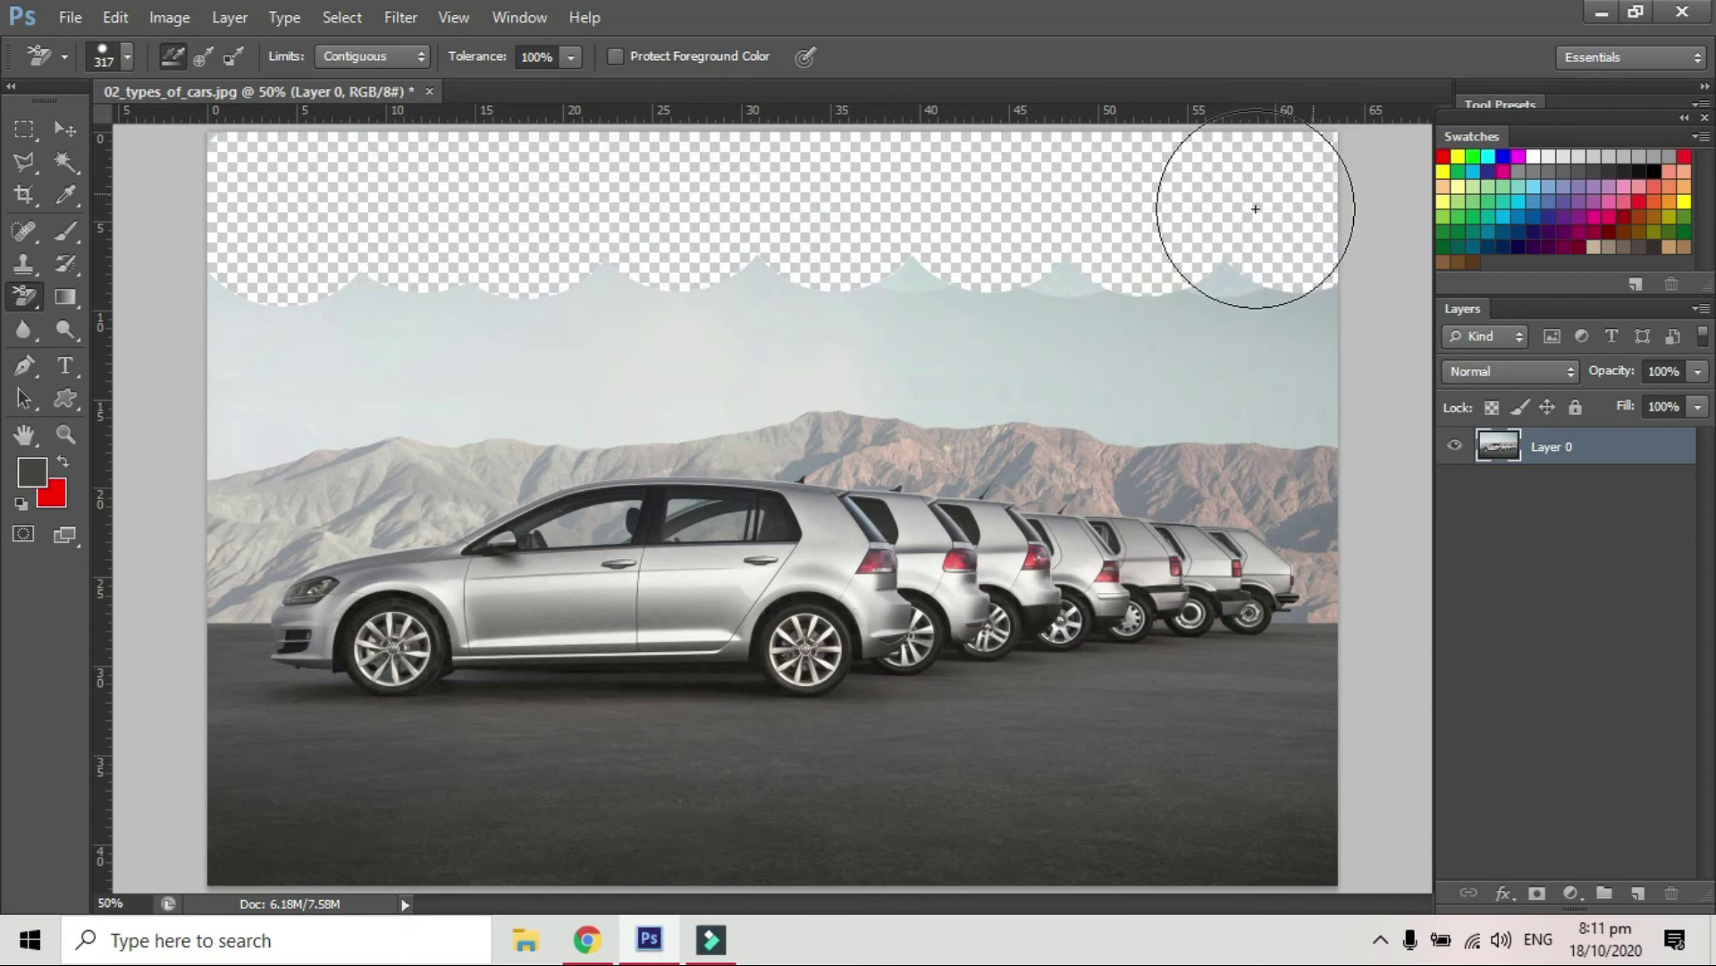
pyautogui.moveTo(184, 306)
pyautogui.mouseDown()
pyautogui.moveTo(337, 333)
pyautogui.moveTo(1333, 299)
pyautogui.mouseUp()
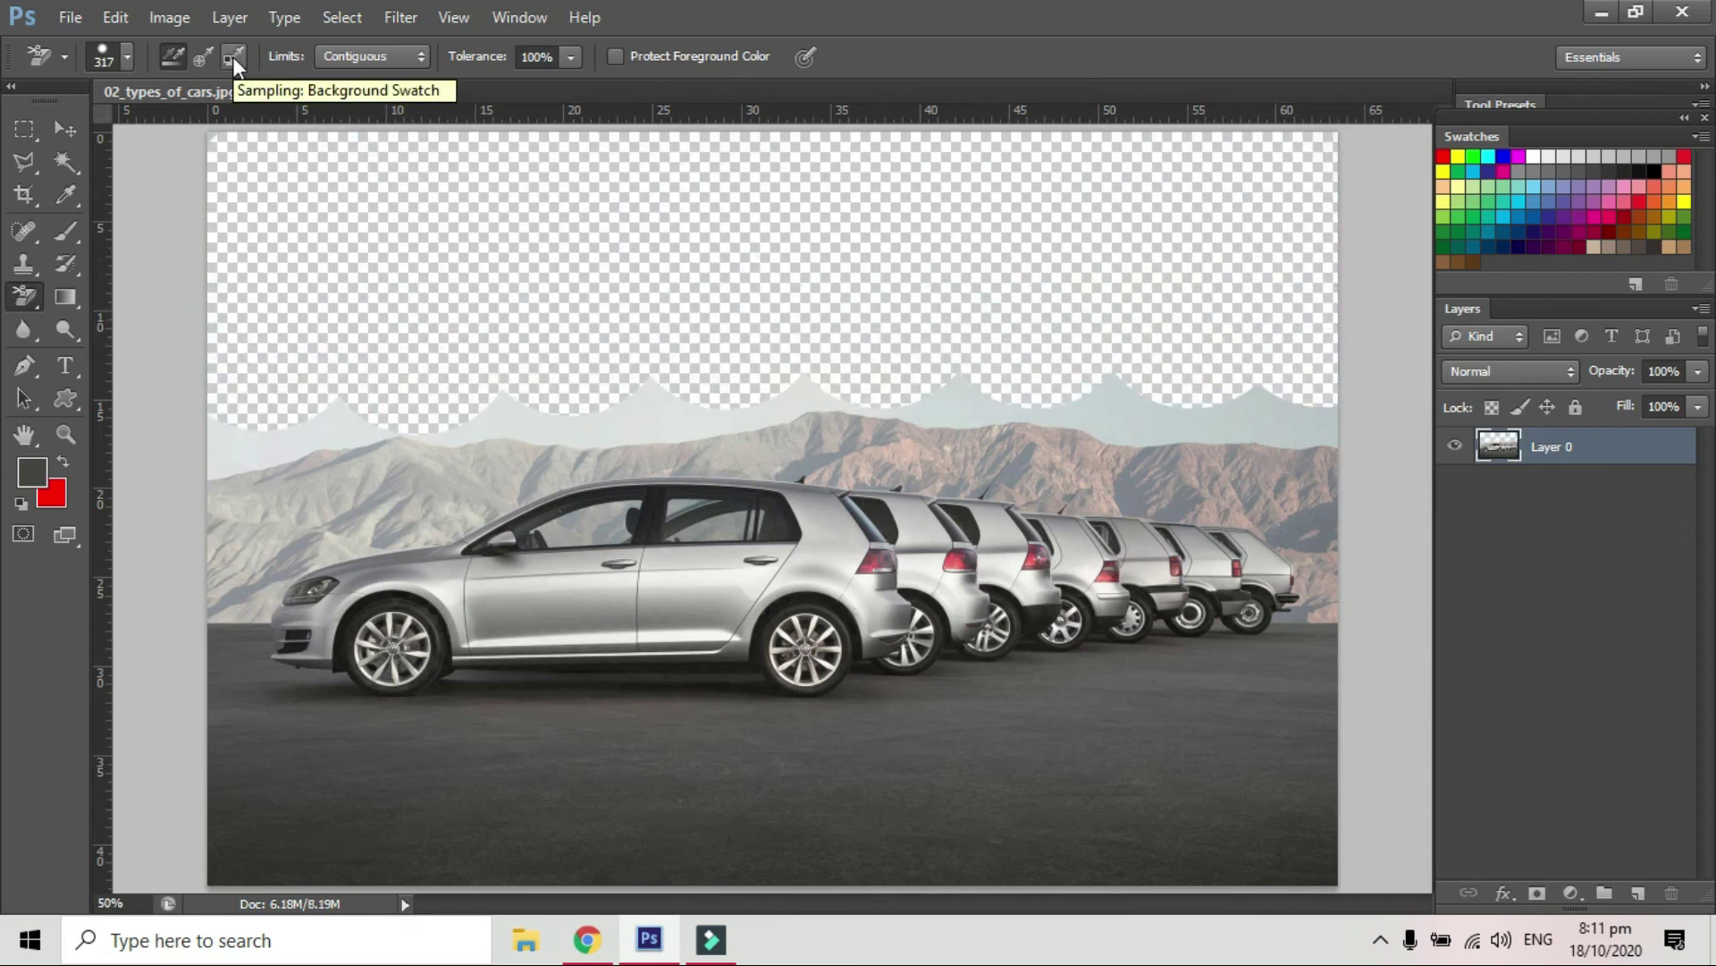
# Set the Background Eraser's sampling back to Background Swatch.
pyautogui.click(233, 56)
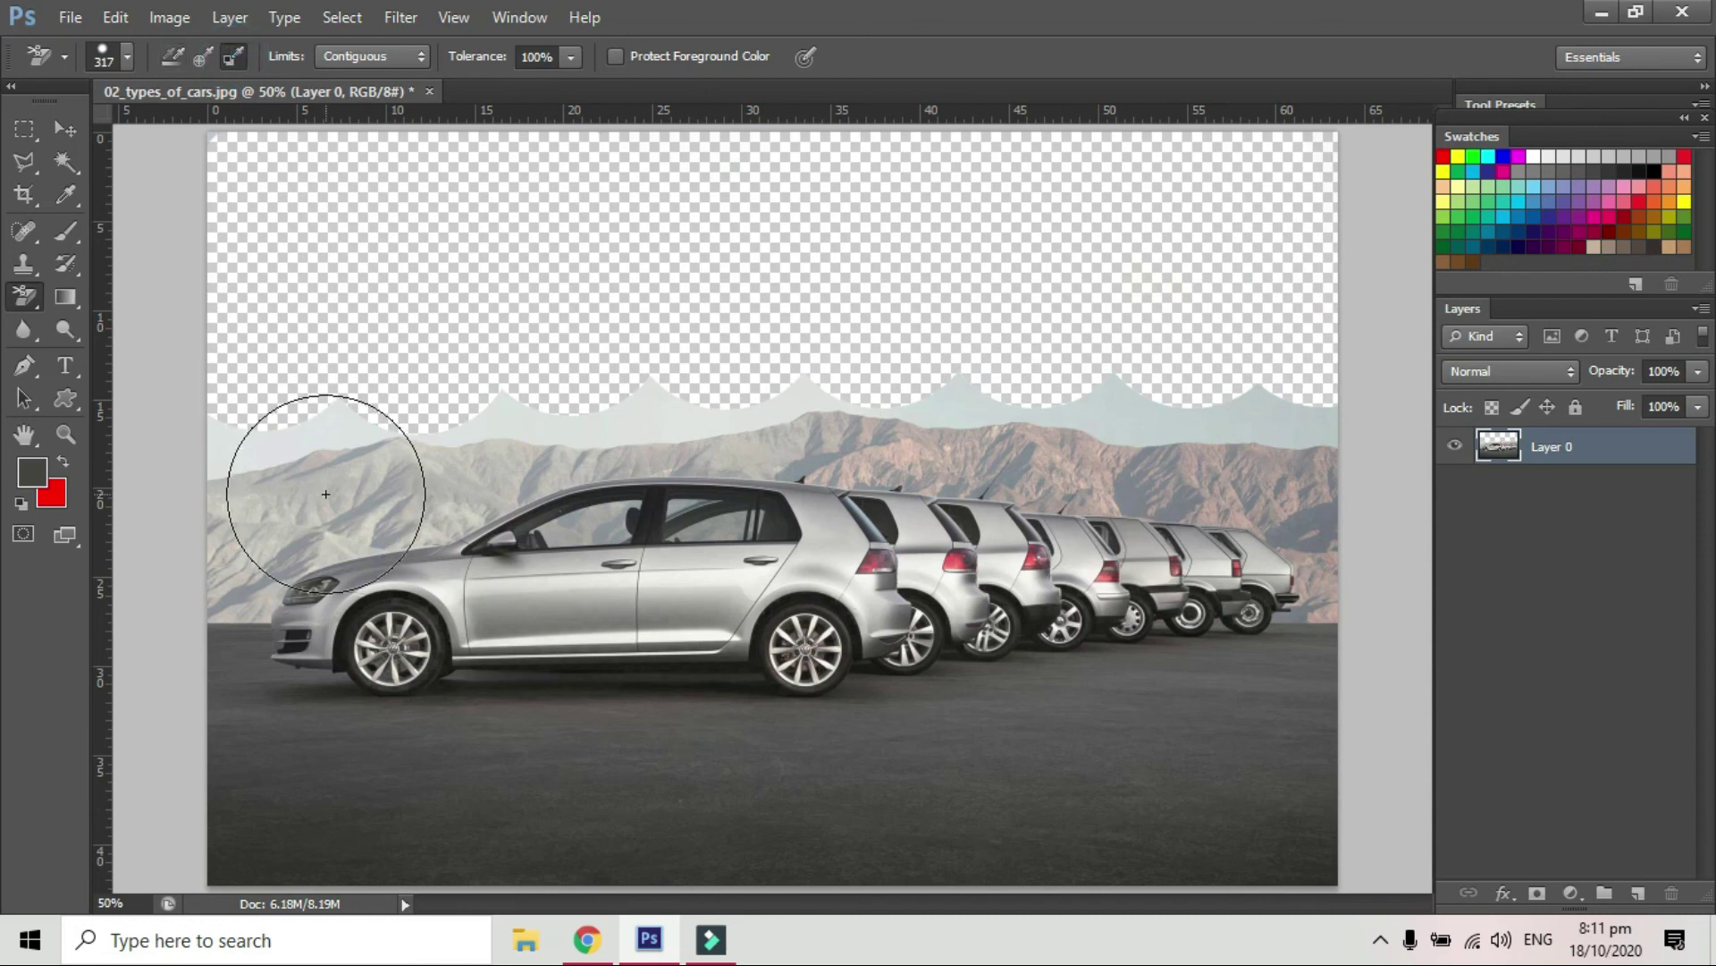